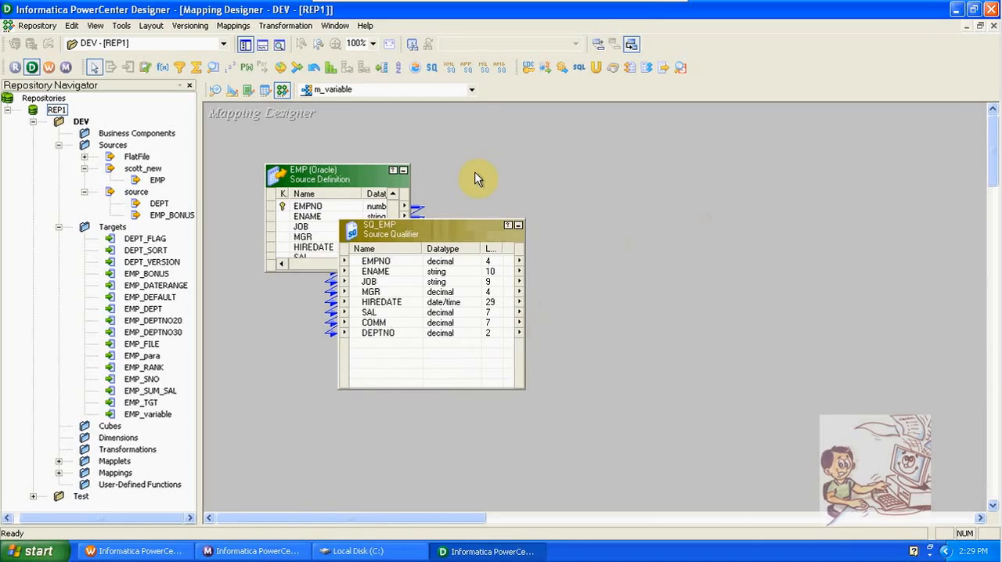
- Examine the columns of the EMP_variable target in the Target Designer, enlarging its table to show every column
click(231, 92)
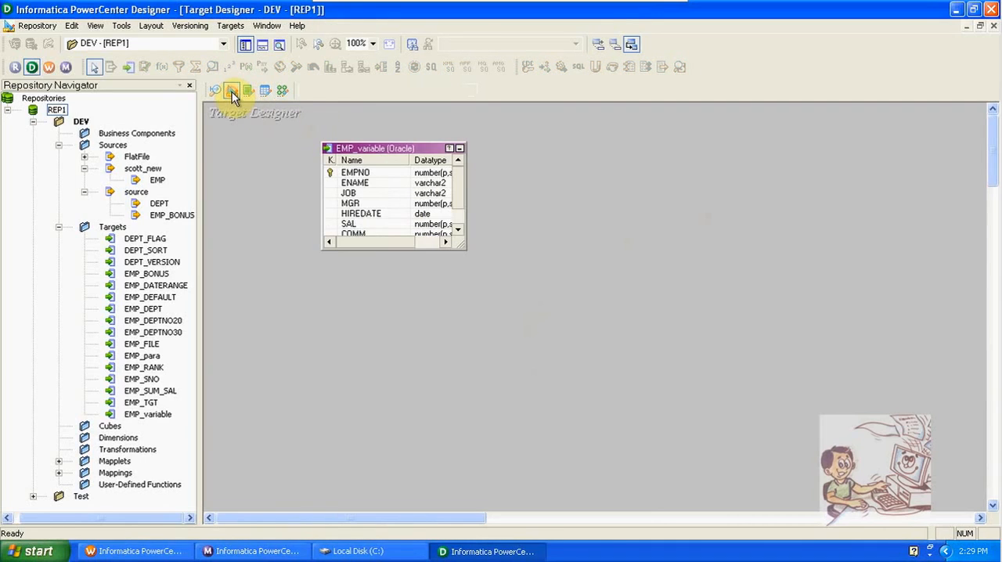
click(465, 249)
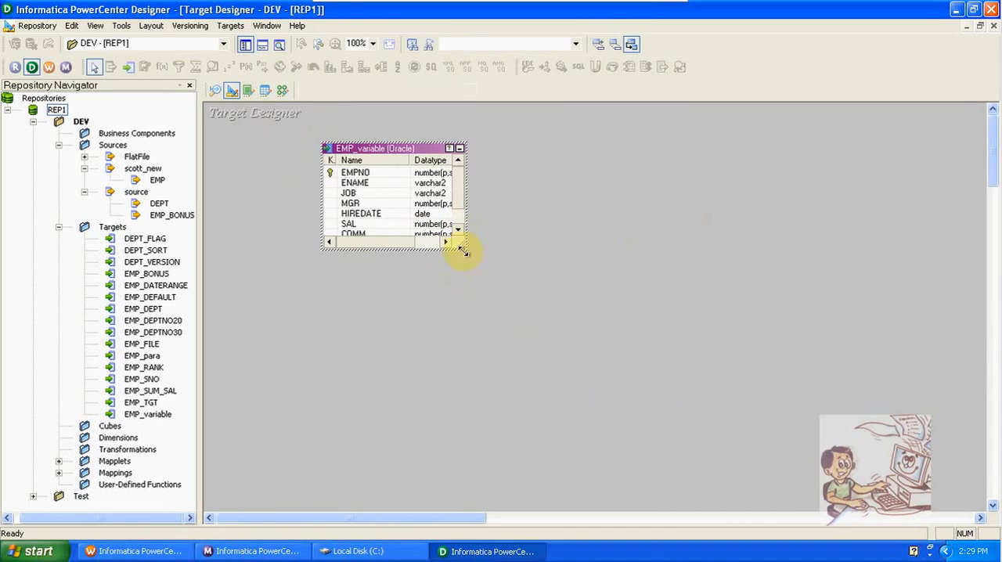
drag(462, 249, 518, 332)
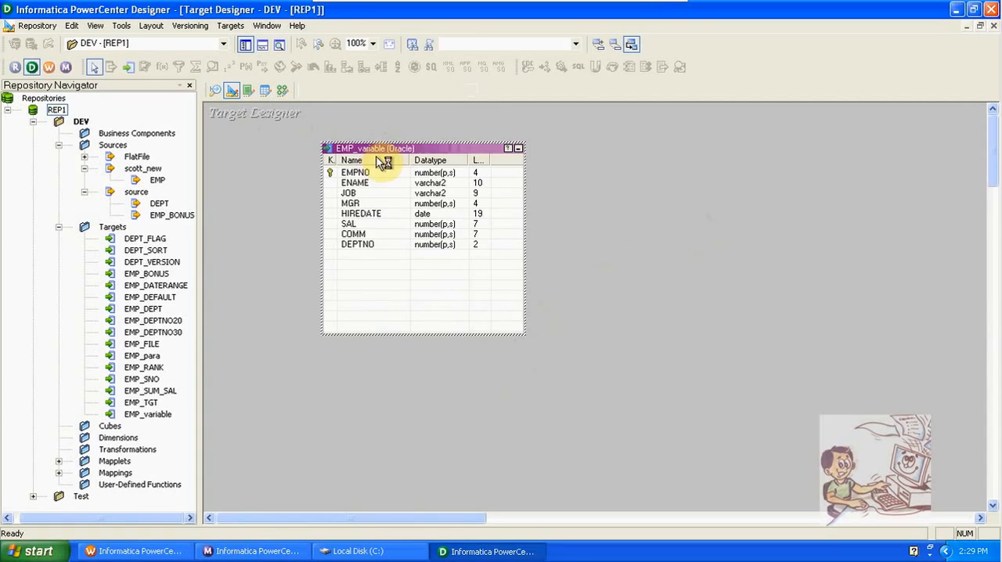
- Add the EMP_variable target to the m_variable mapping, place it well to the right of SQ_EMP and enlarge it to show all columns
click(283, 93)
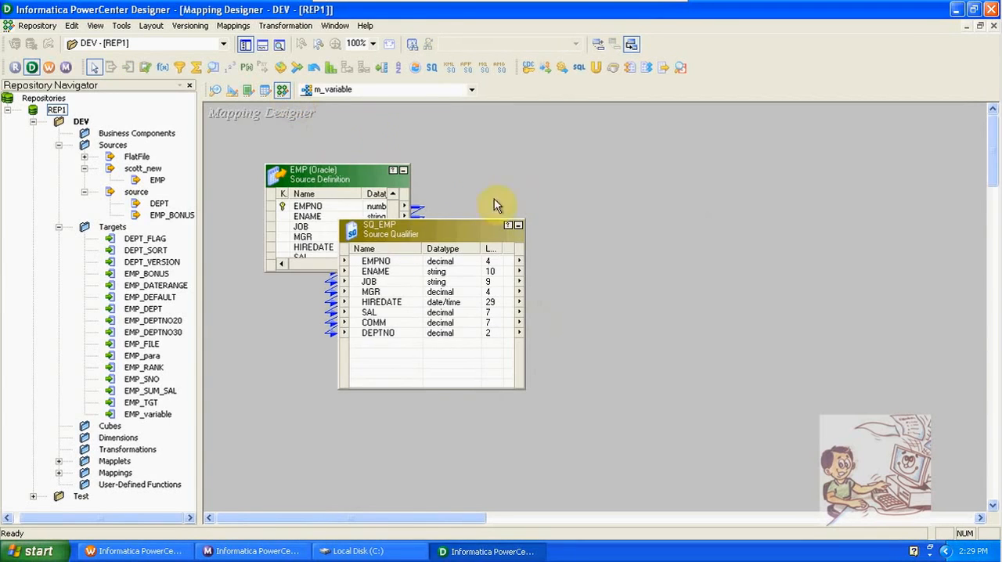
drag(147, 414, 474, 262)
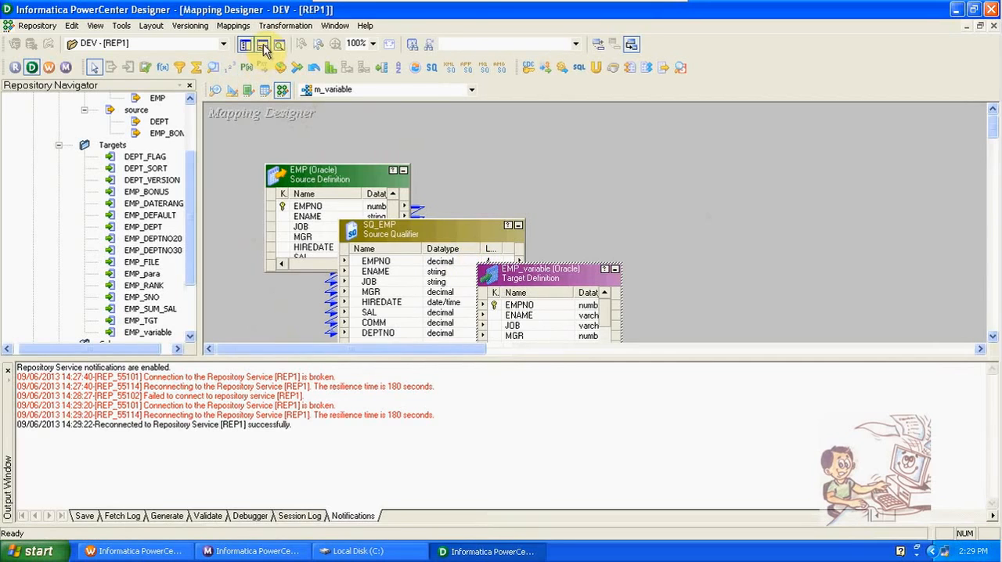
click(263, 43)
drag(535, 274, 801, 230)
drag(792, 321, 823, 368)
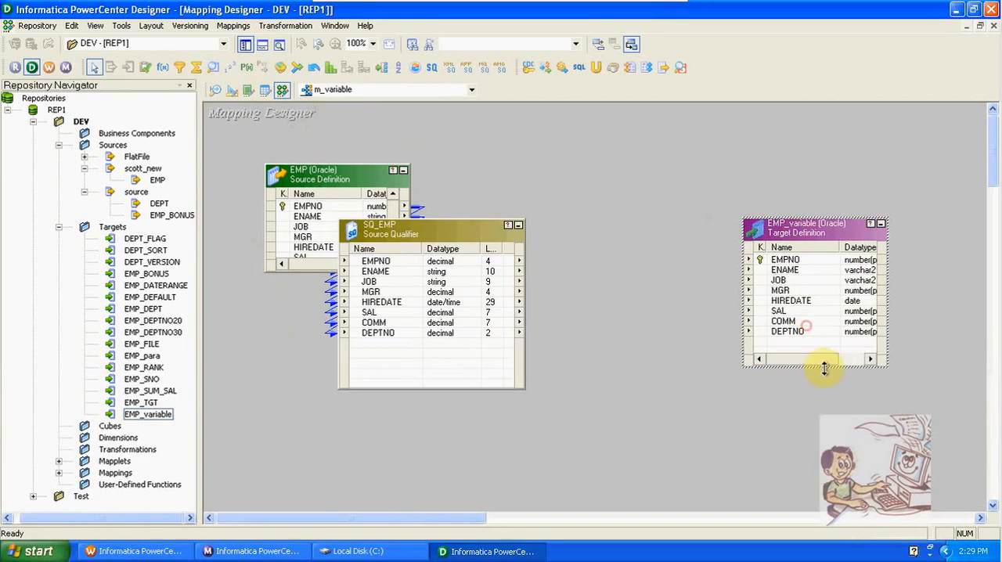
- Create an Expression transformation between SQ_EMP and the EMP_variable target, and bring all SQ_EMP ports into it
click(162, 68)
drag(567, 223, 694, 383)
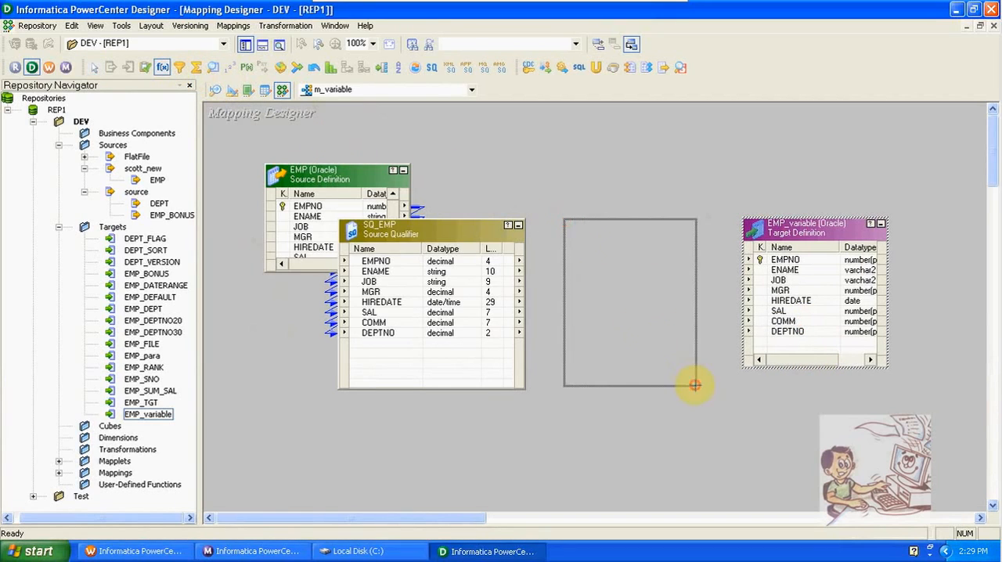
right_click(441, 273)
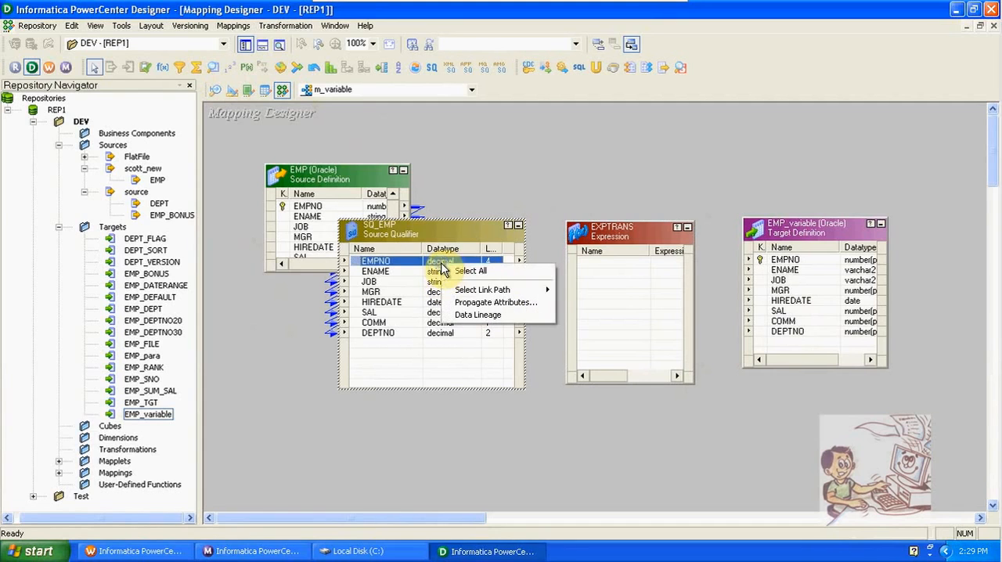
click(465, 271)
drag(442, 263, 603, 263)
- Link all ports of the Expression transformation to the matching columns of the EMP_variable target
click(605, 265)
right_click(604, 266)
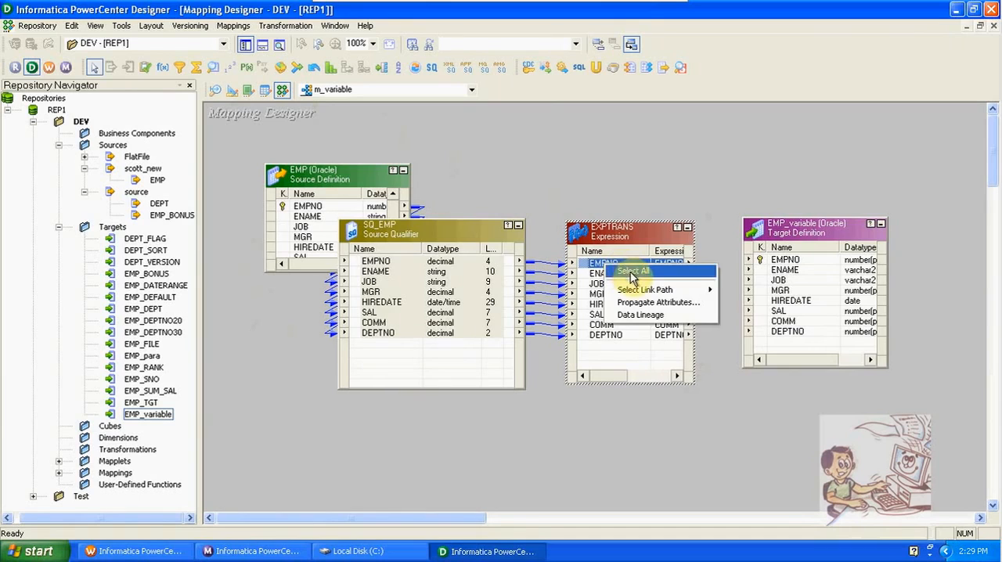
click(623, 271)
drag(621, 268, 802, 261)
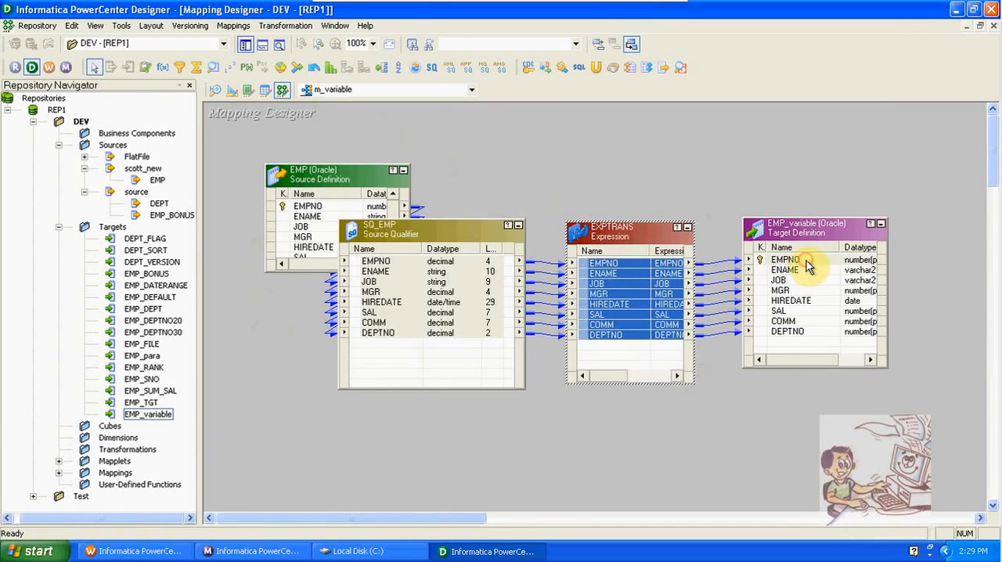
- Declare a new mapping variable named $$HIREDATE in the mapping's parameters and variables
click(234, 28)
click(284, 193)
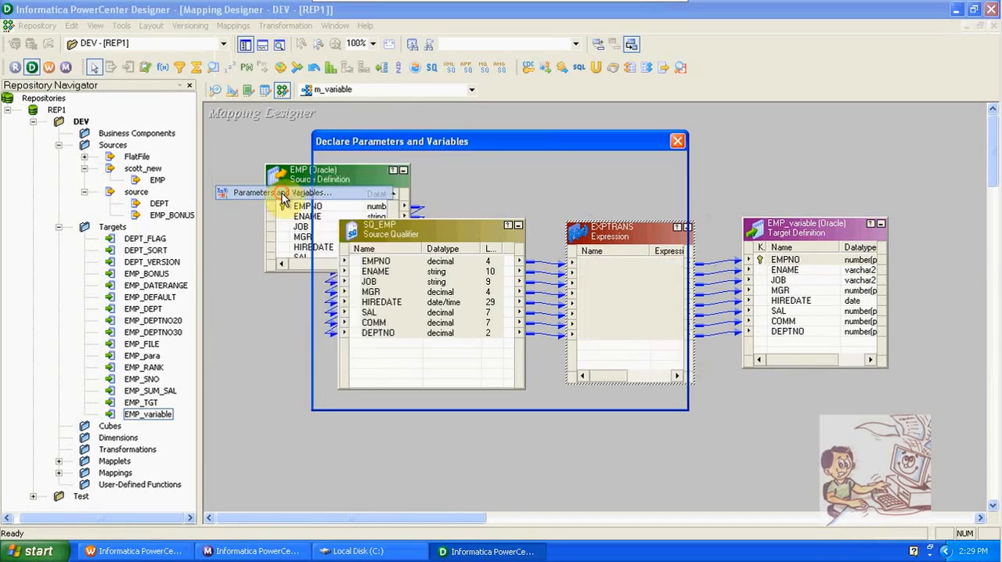
click(596, 206)
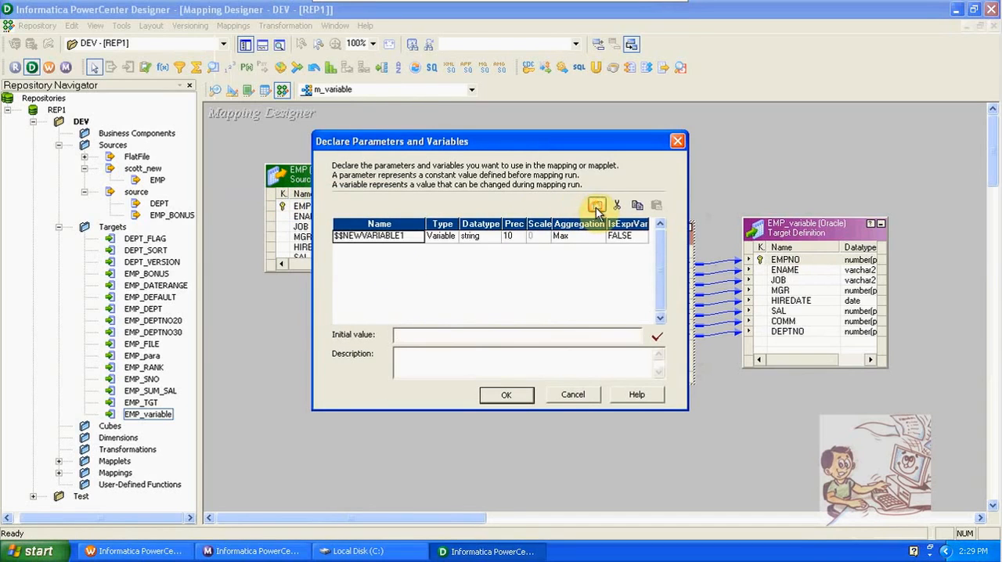
click(408, 235)
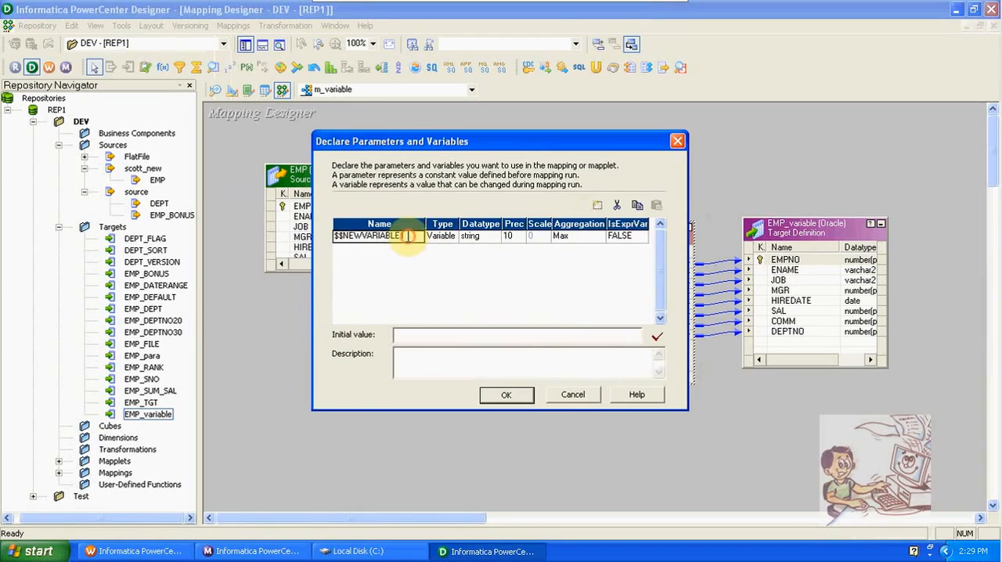
key(BackSpace)
key(BackSpace)
key(BackSpace)
key(BackSpace)
key(BackSpace)
key(BackSpace)
key(BackSpace)
key(BackSpace)
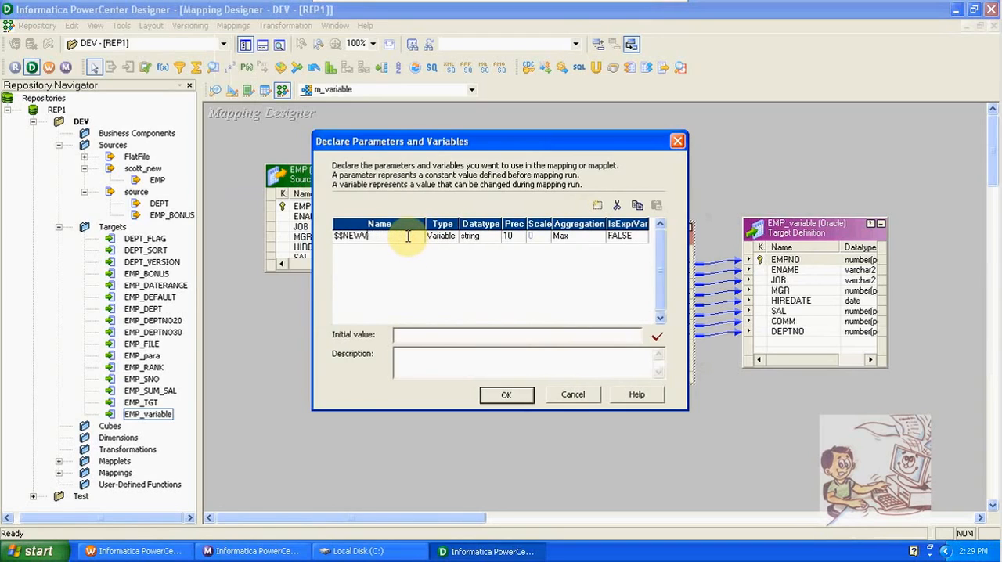
key(BackSpace)
key(BackSpace)
key(BackSpace)
key(BackSpace)
text(vdate)
key(BackSpace)
key(BackSpace)
key(BackSpace)
key(BackSpace)
key(BackSpace)
text(HIREDATE)
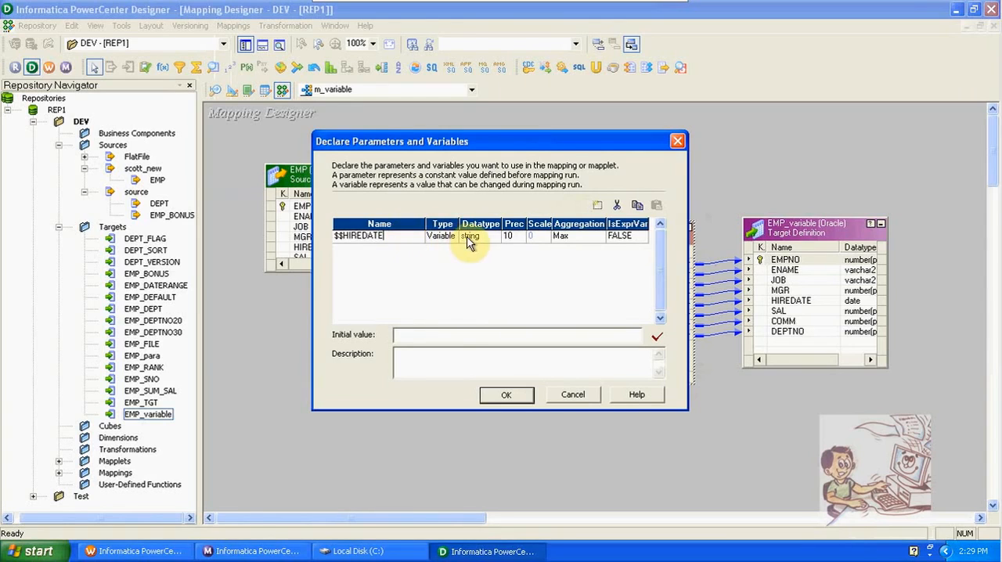
- Set the $$HIREDATE variable's datatype to date/time with Max aggregation and save the declaration
click(468, 243)
click(470, 238)
click(475, 260)
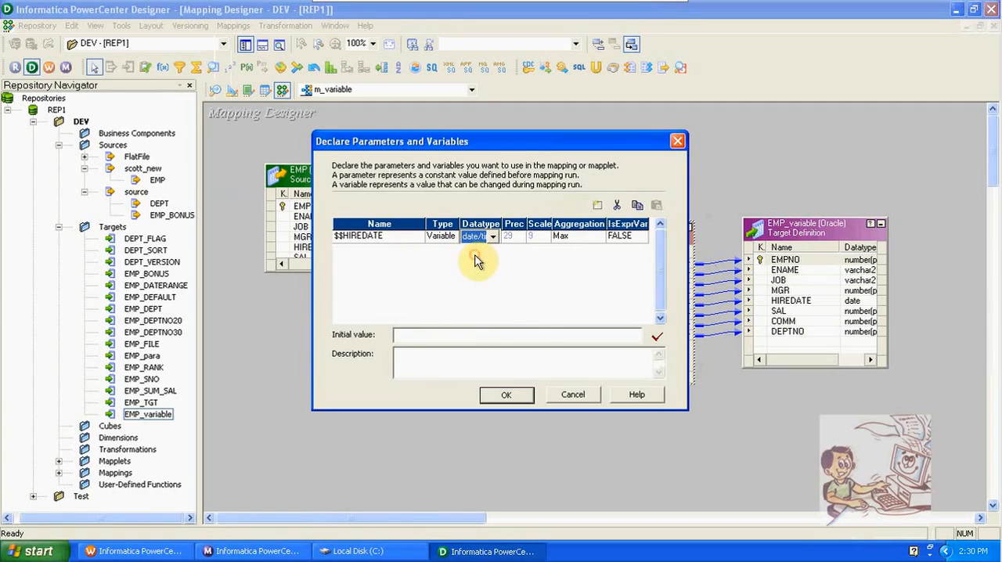
click(576, 241)
click(576, 241)
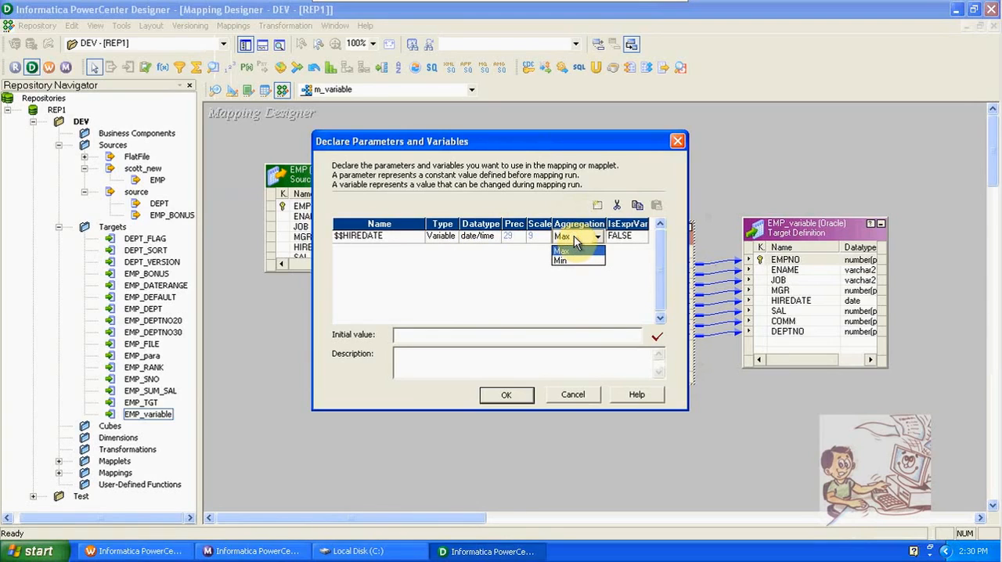
click(575, 251)
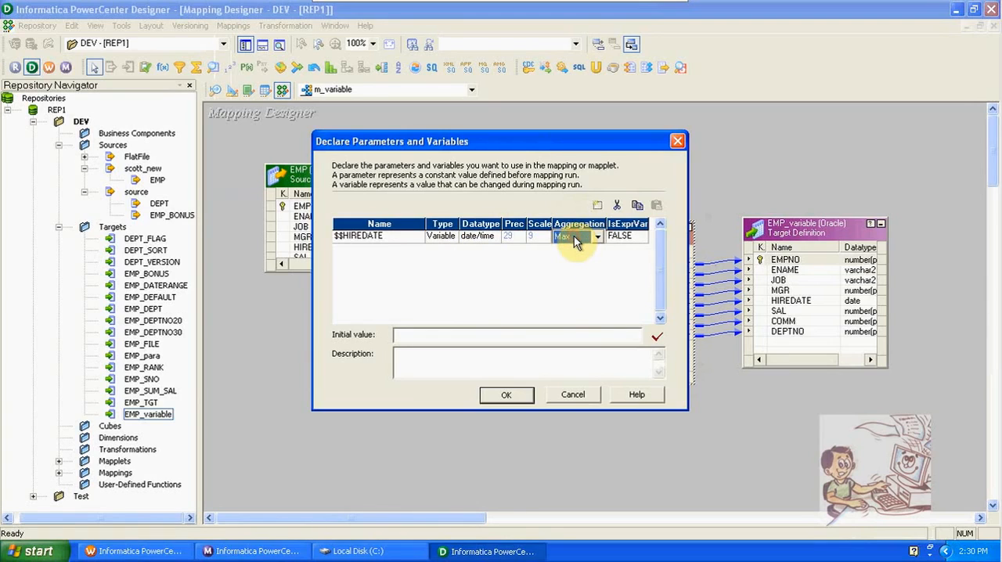
click(496, 401)
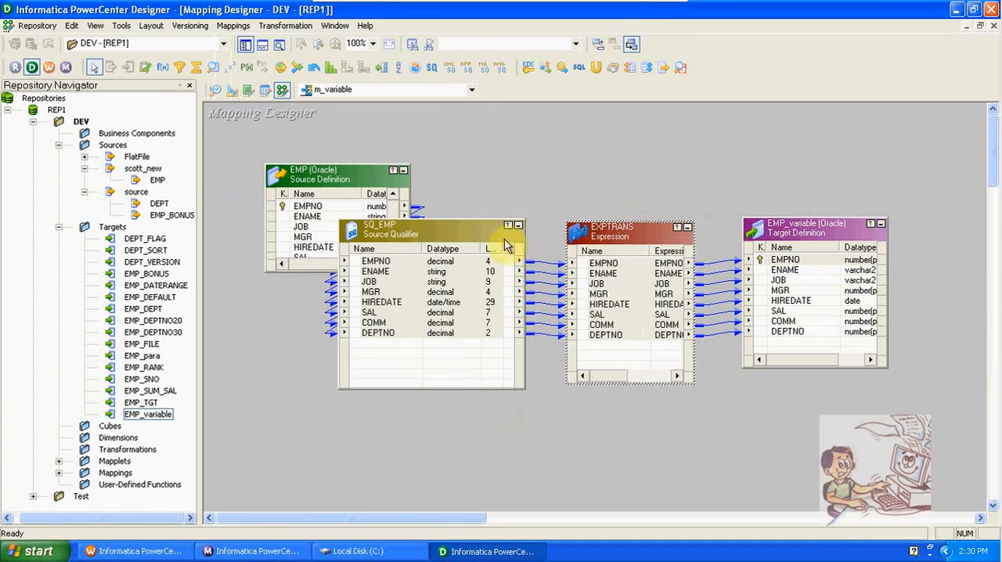
- Start a source filter for SQ_EMP with the EMP.HIREDATE port followed by a greater-than sign and an opening single quote
click(445, 306)
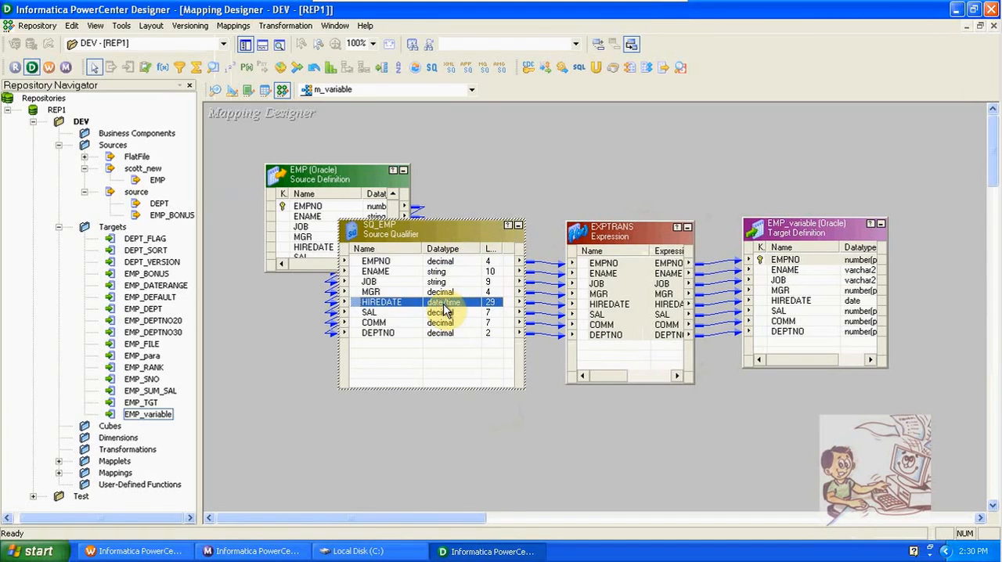
double_click(435, 234)
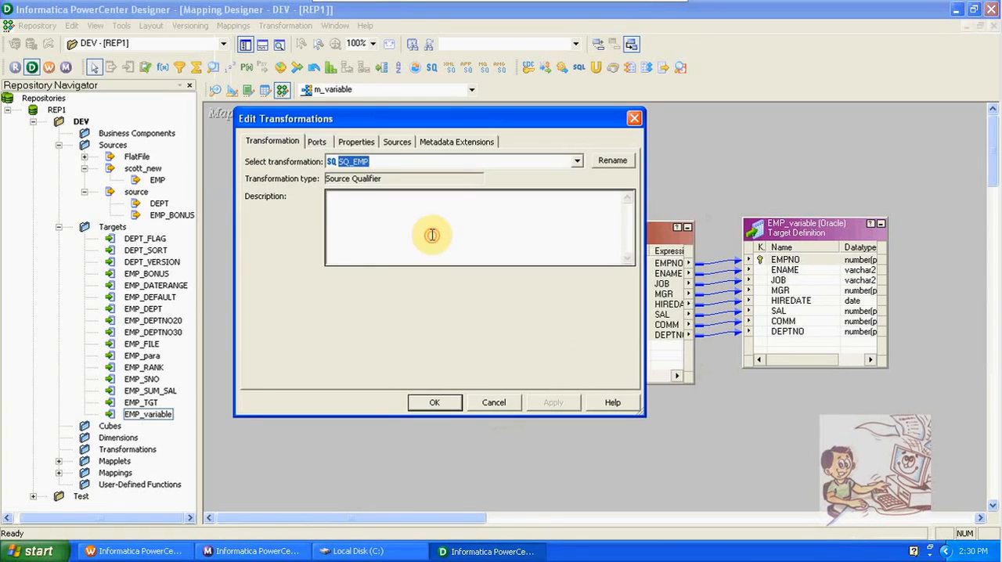
click(354, 141)
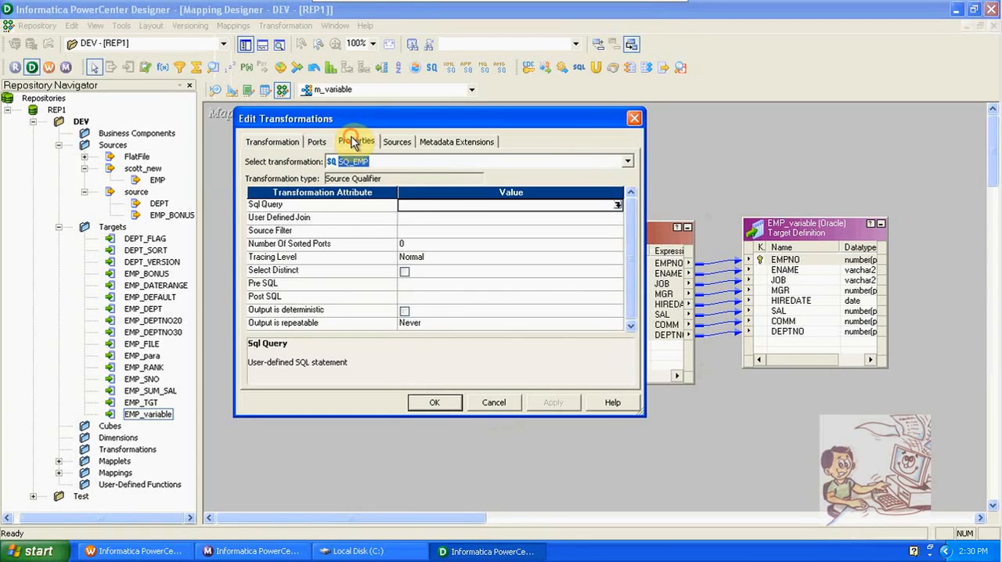
click(407, 233)
click(617, 234)
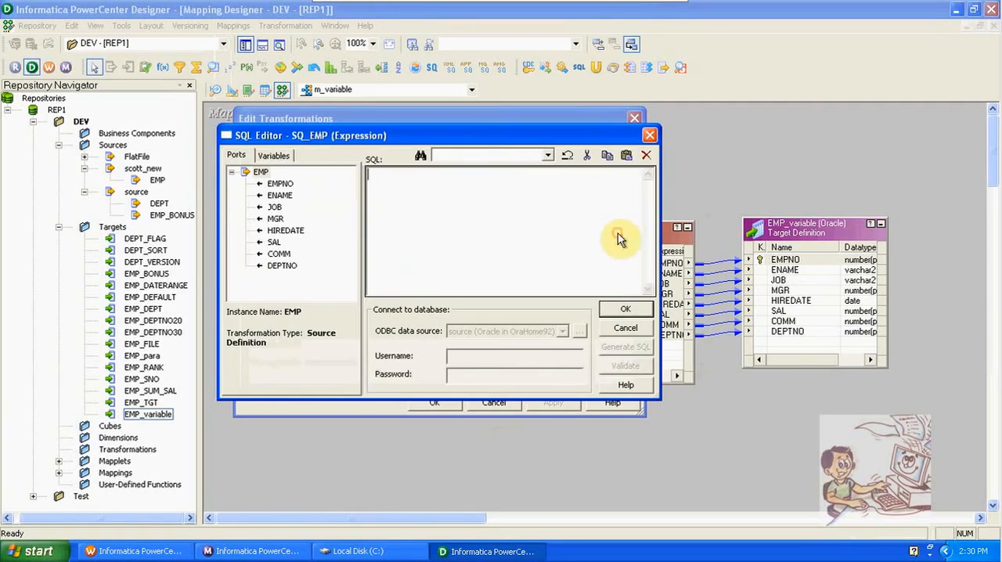
double_click(304, 232)
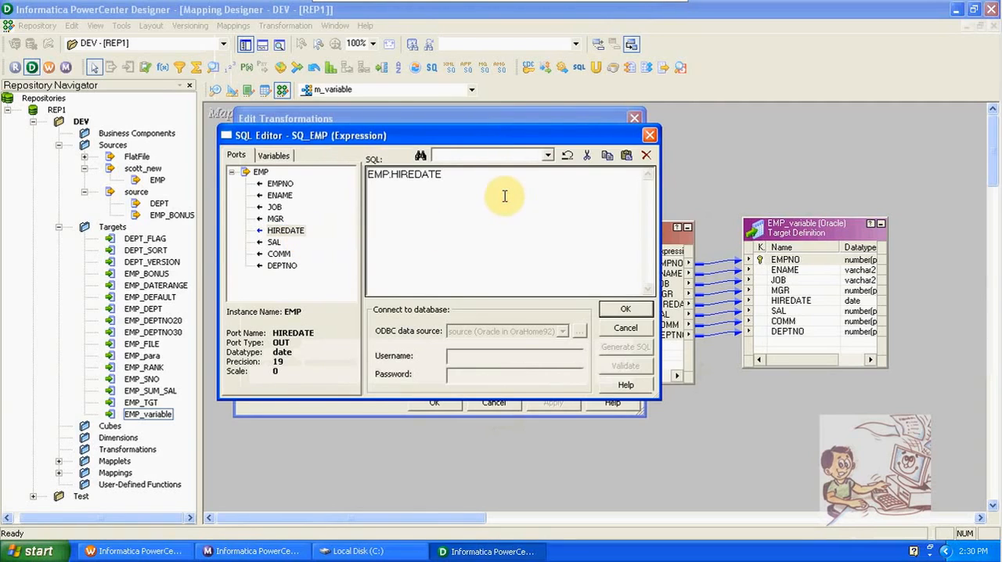
text(>')
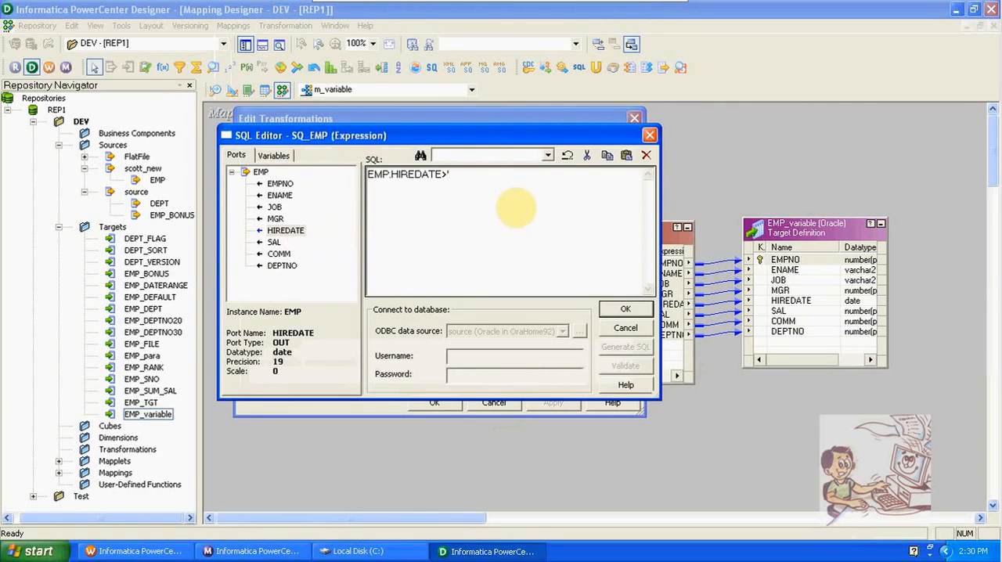
- Complete the source filter as EMP.HIREDATE>'$$HIREDATE' using the mapping variable, and save the SQ_EMP changes
click(273, 155)
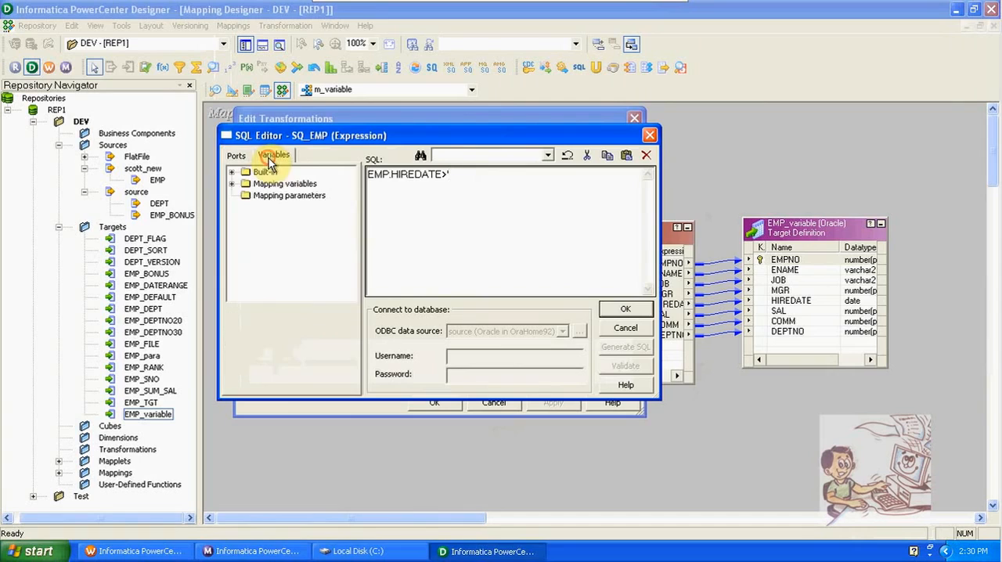
click(231, 183)
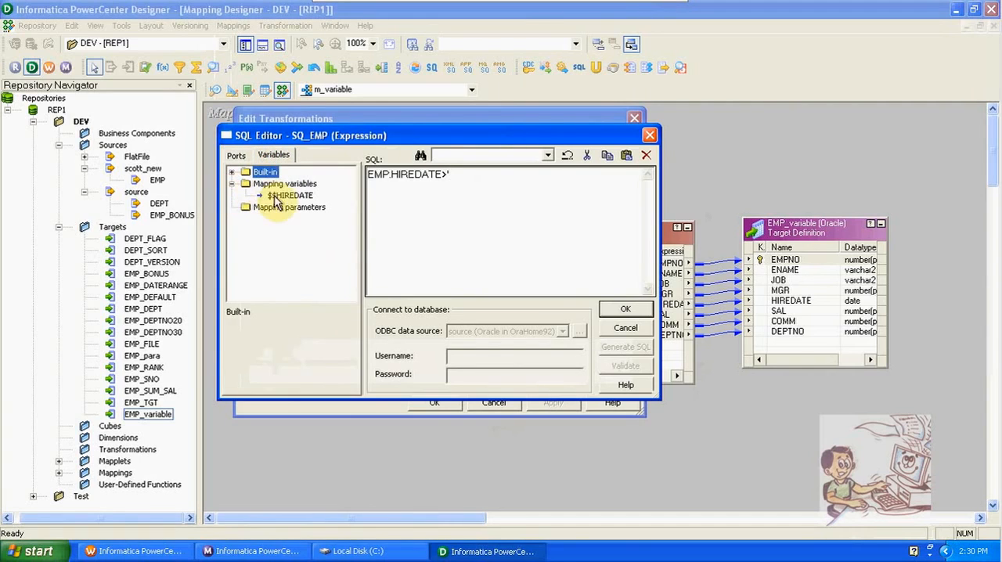
double_click(279, 198)
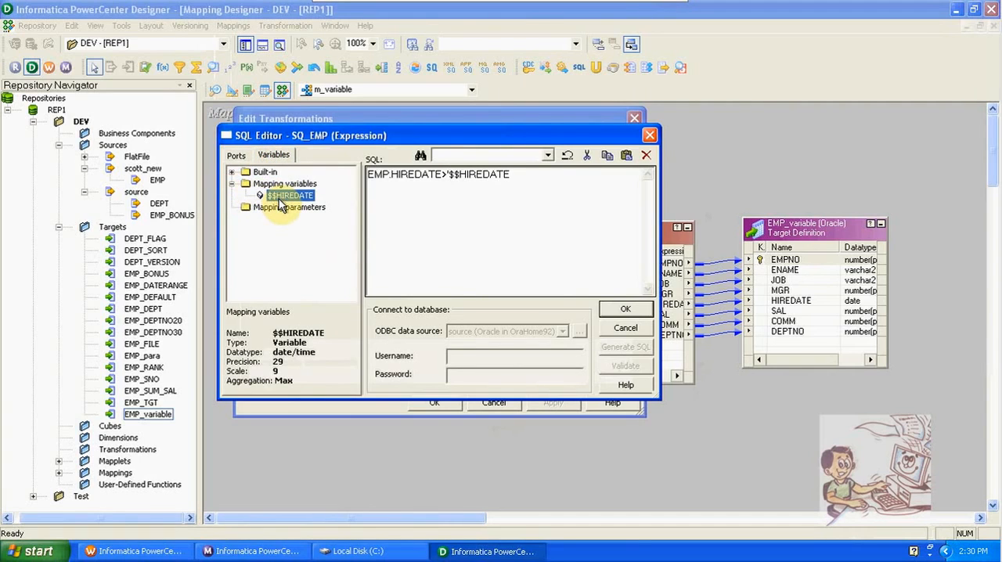
click(535, 181)
text(')
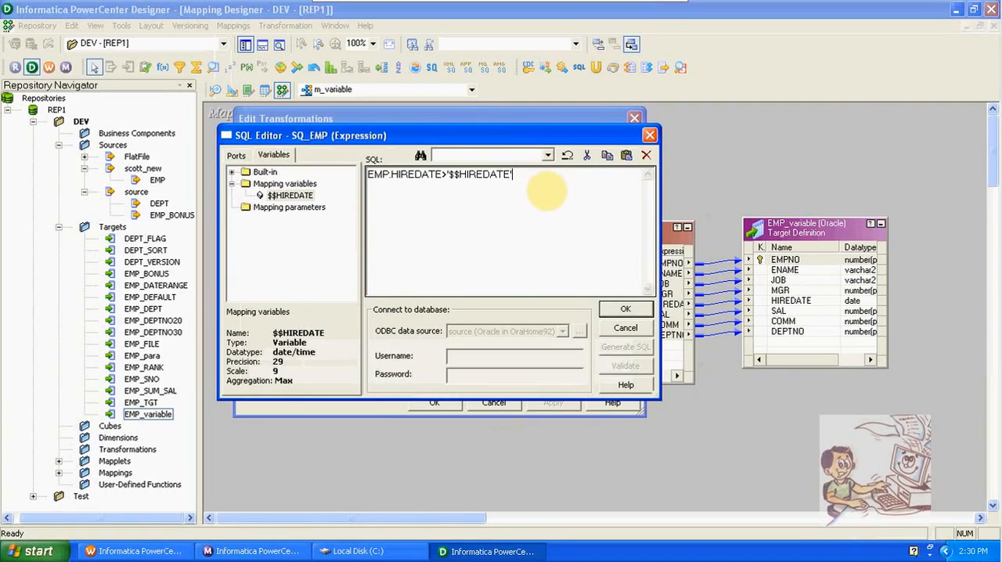
click(630, 310)
click(443, 403)
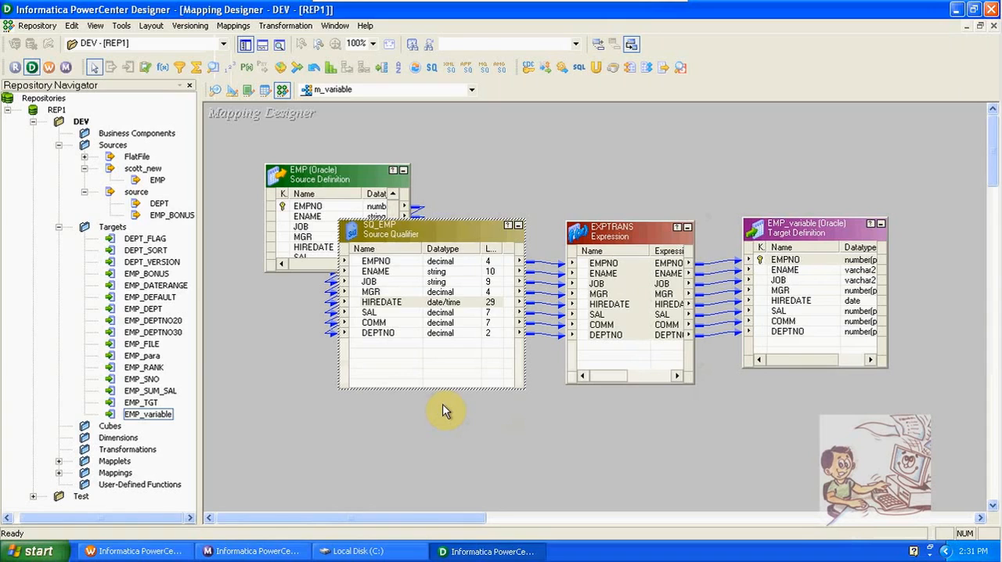
- Add a new port named v_date after DEPTNO in the EXPTRANS expression transformation
double_click(635, 239)
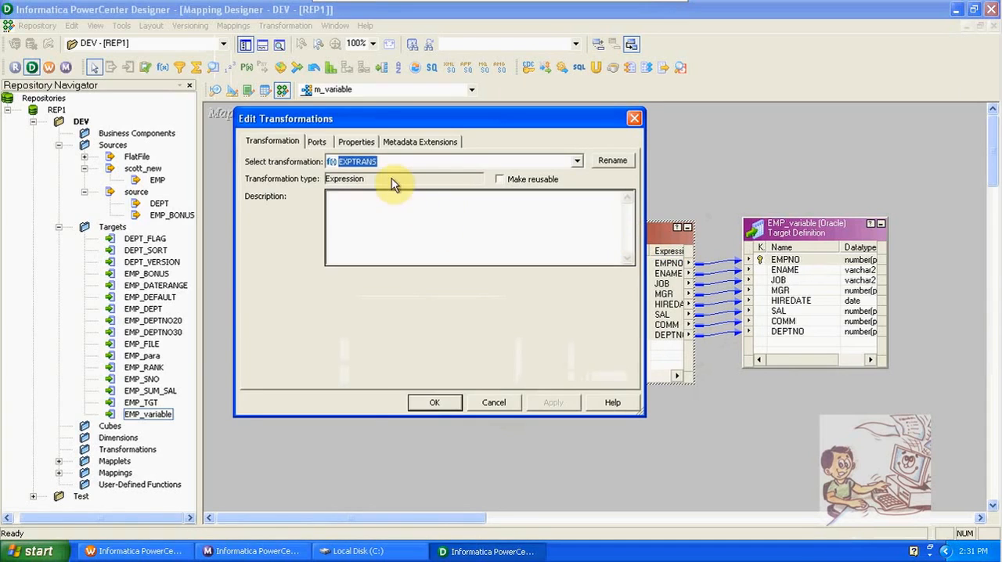
click(324, 146)
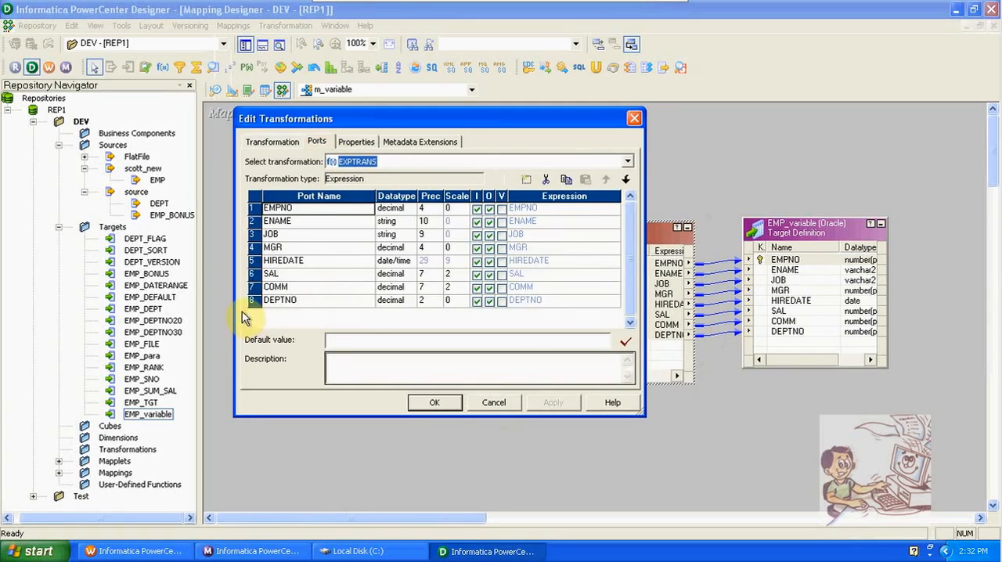
click(253, 302)
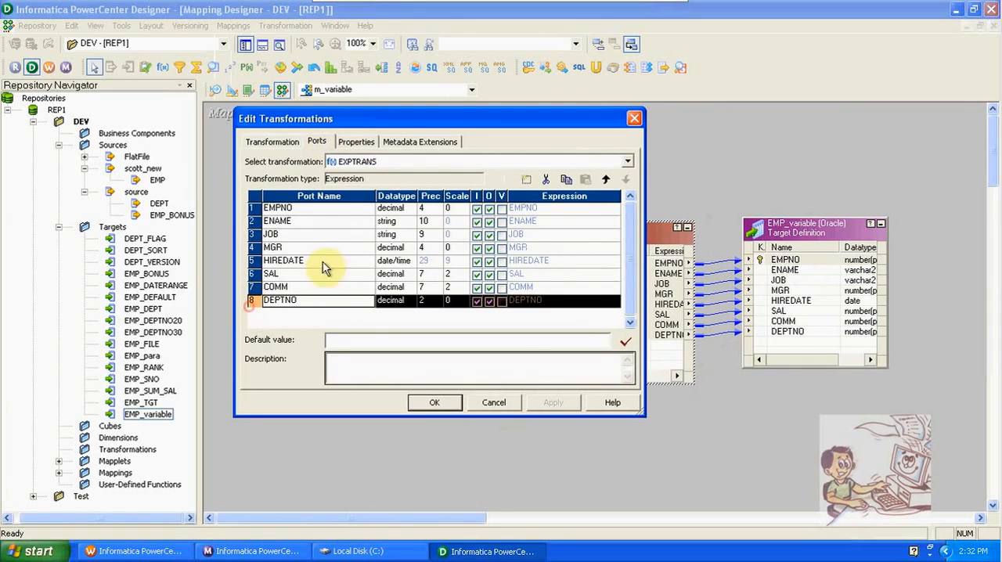
click(526, 180)
click(308, 314)
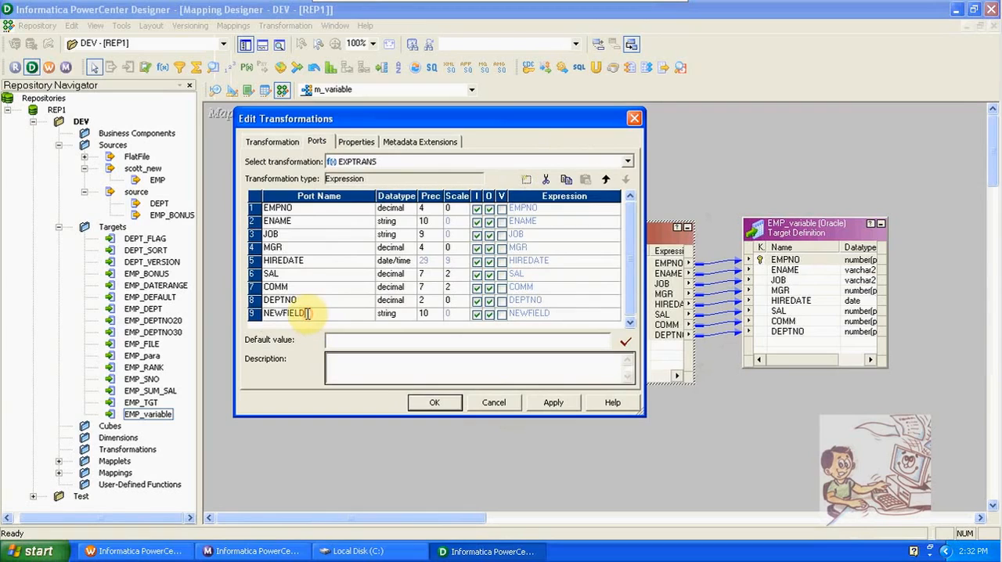
key(BackSpace)
key(BackSpace)
key(BackSpace)
key(BackSpace)
key(BackSpace)
key(BackSpace)
key(BackSpace)
key(BackSpace)
text(v_date)
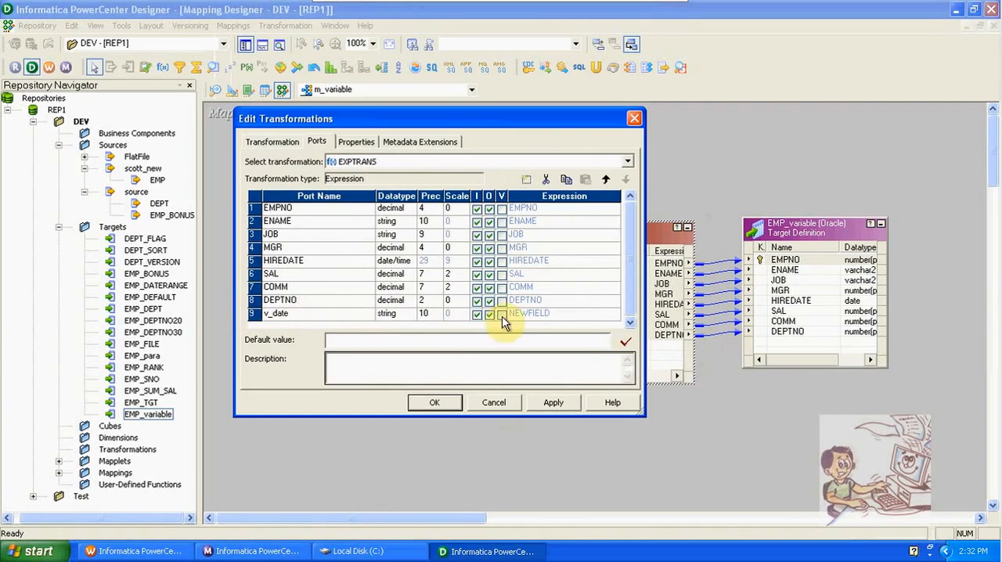
- Set the v_date port's datatype to date/time and make it a variable port
click(419, 313)
click(408, 315)
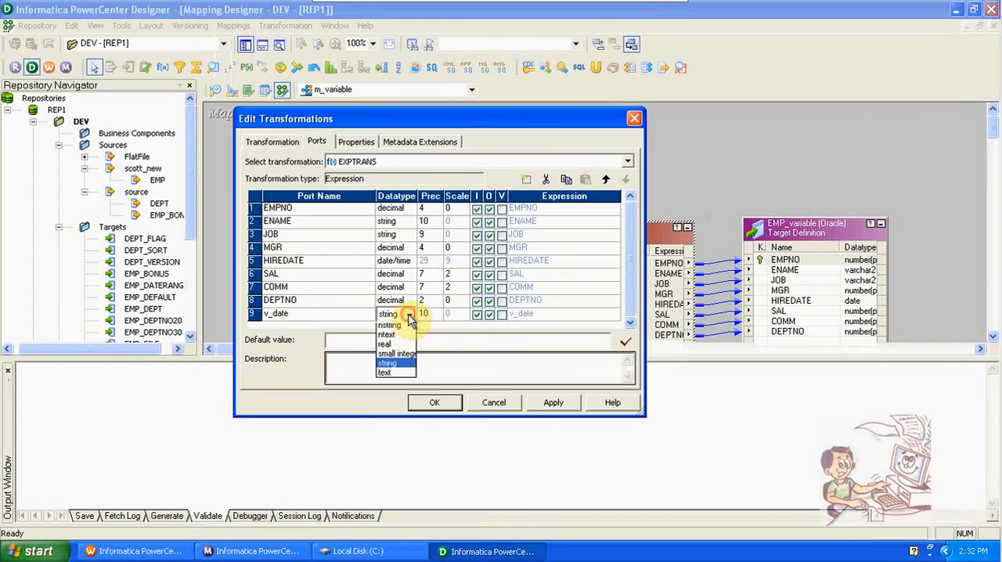
scroll(405, 337, up, 2)
click(403, 345)
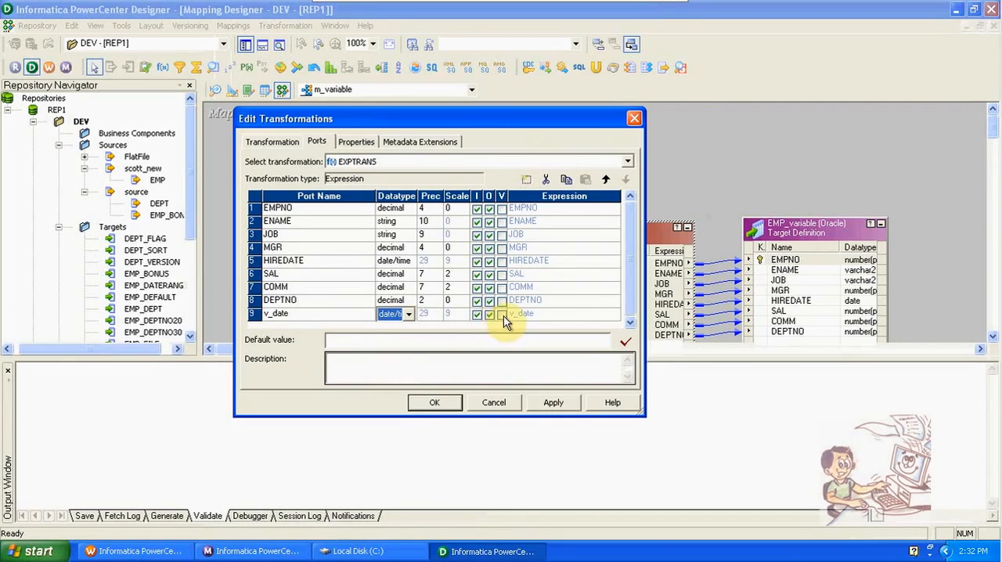
click(502, 314)
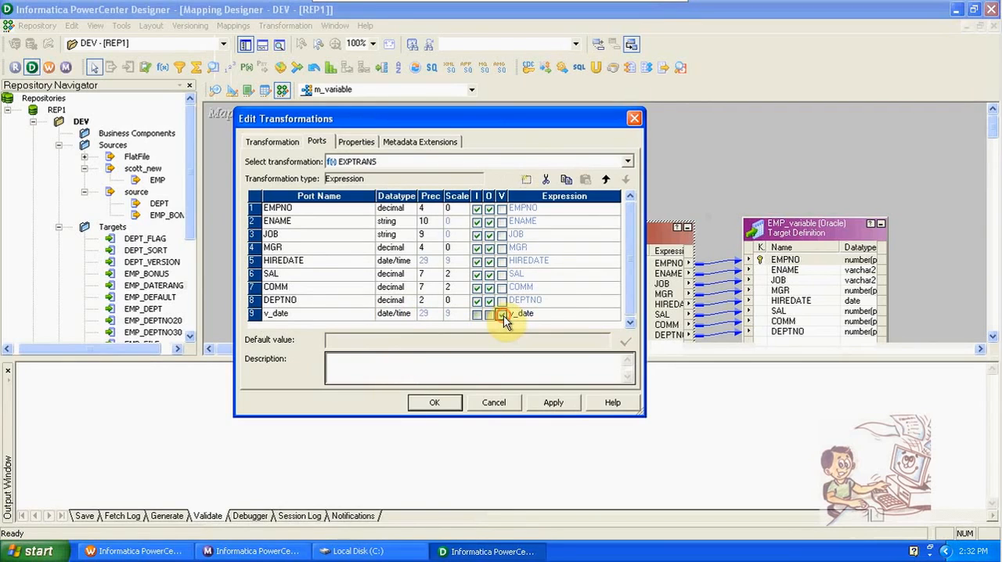
- Replace the default formula of the v_date port with the SetMaxVariable function
click(614, 313)
click(617, 314)
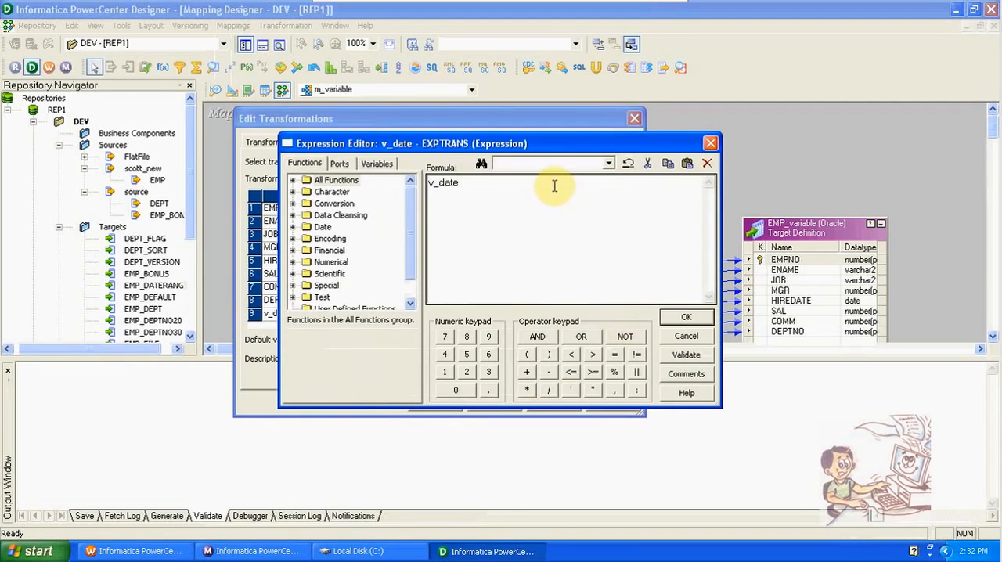
drag(554, 185, 410, 190)
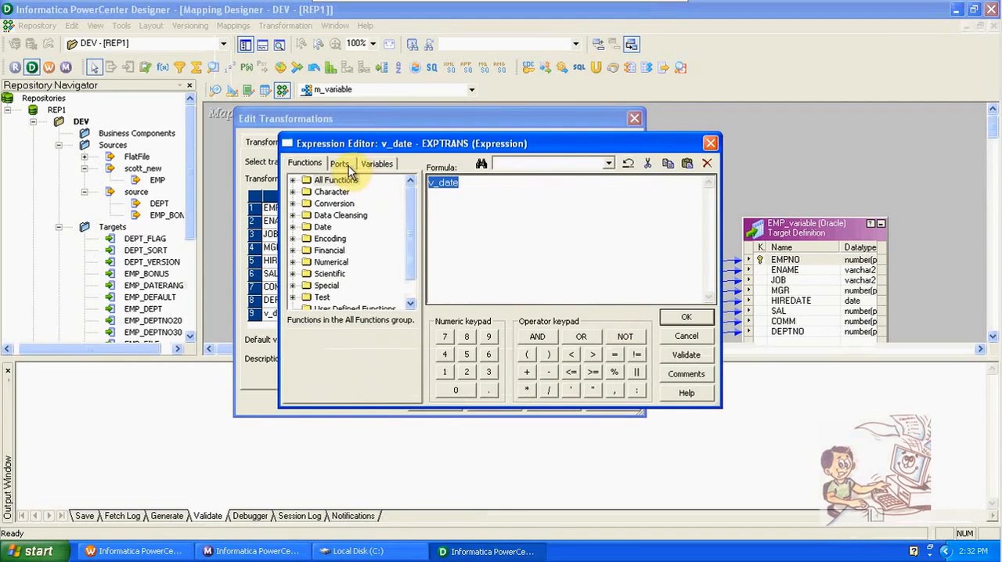
drag(407, 233, 410, 268)
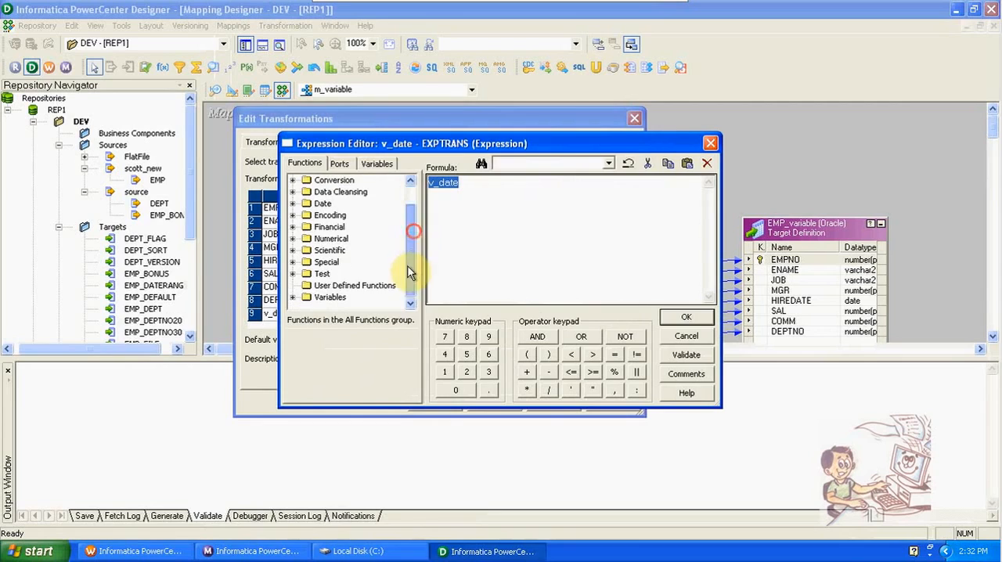
click(294, 300)
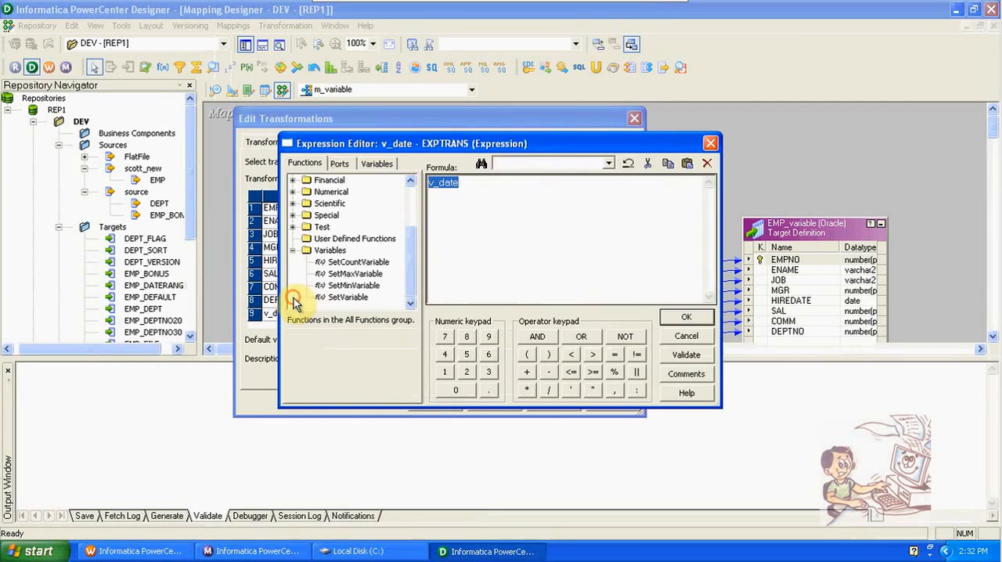
double_click(356, 274)
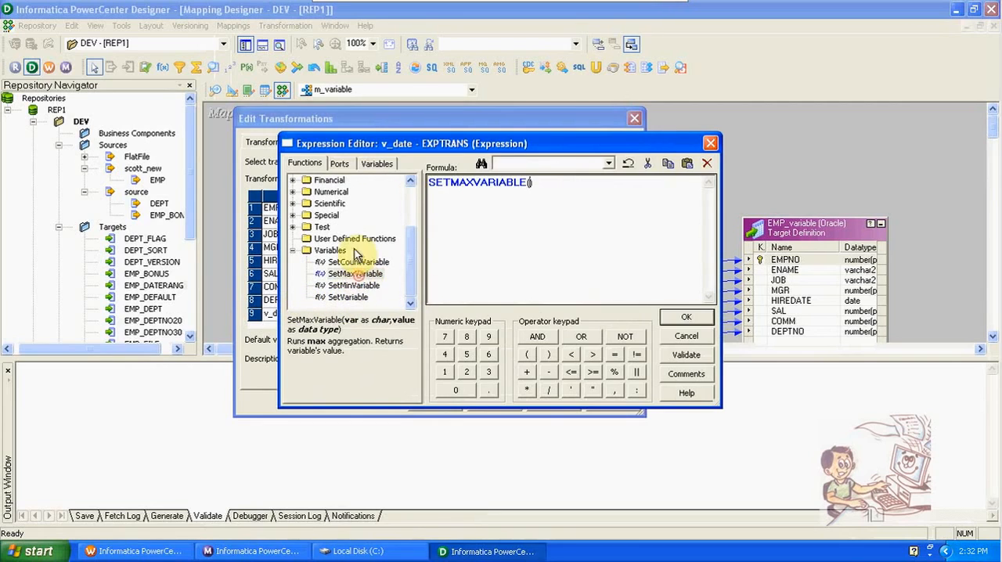
- Complete the v_date formula as SETMAXVARIABLE($$HIREDATE,HIREDATE) using the mapping variable and the HIREDATE port, and accept it
click(343, 164)
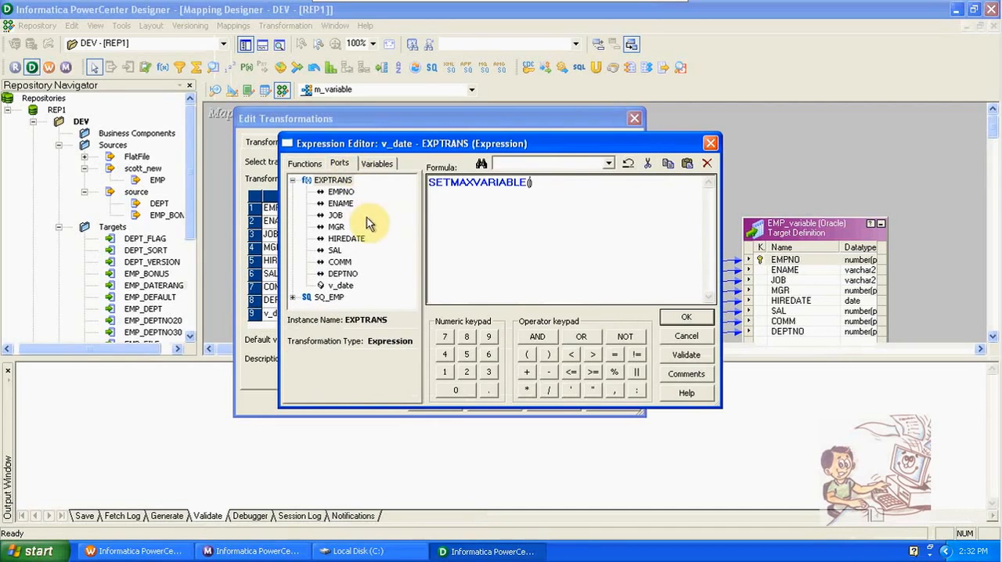
click(374, 163)
click(294, 191)
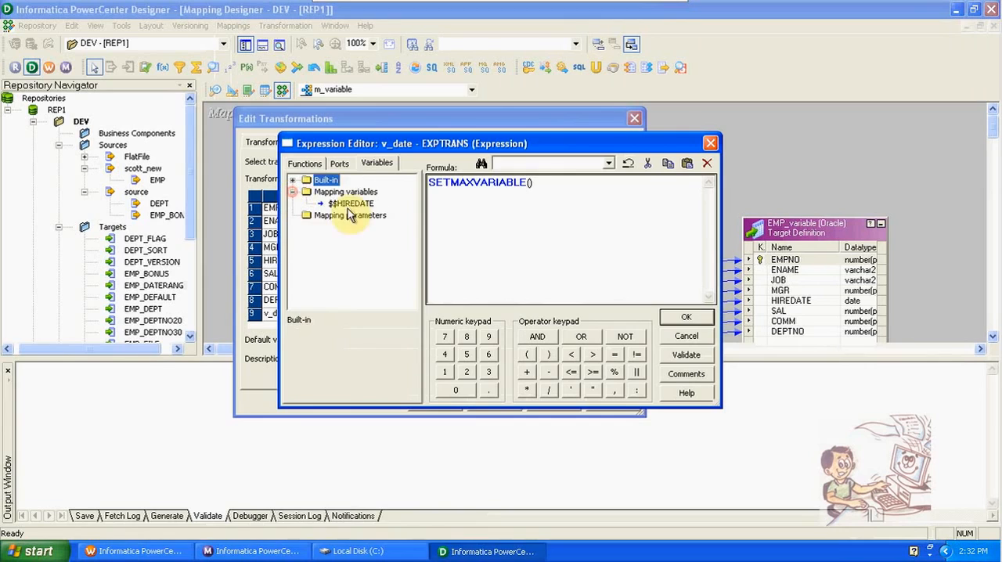
double_click(351, 205)
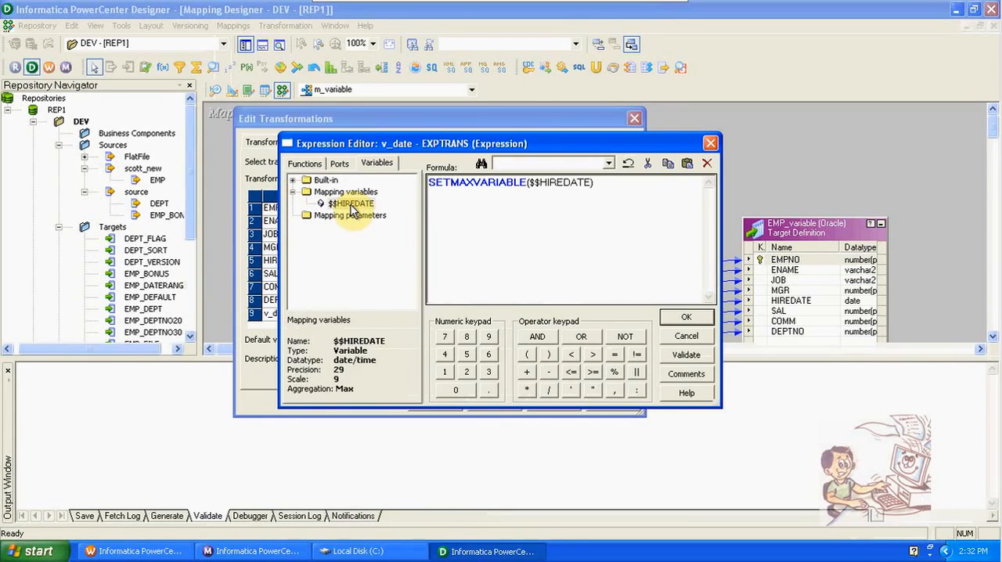
text(,)
click(345, 165)
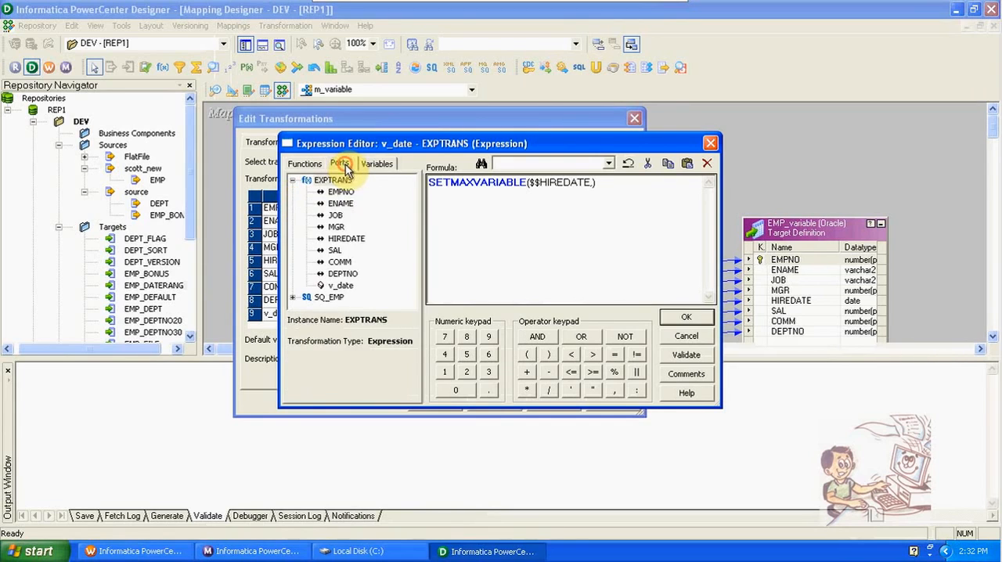
double_click(347, 240)
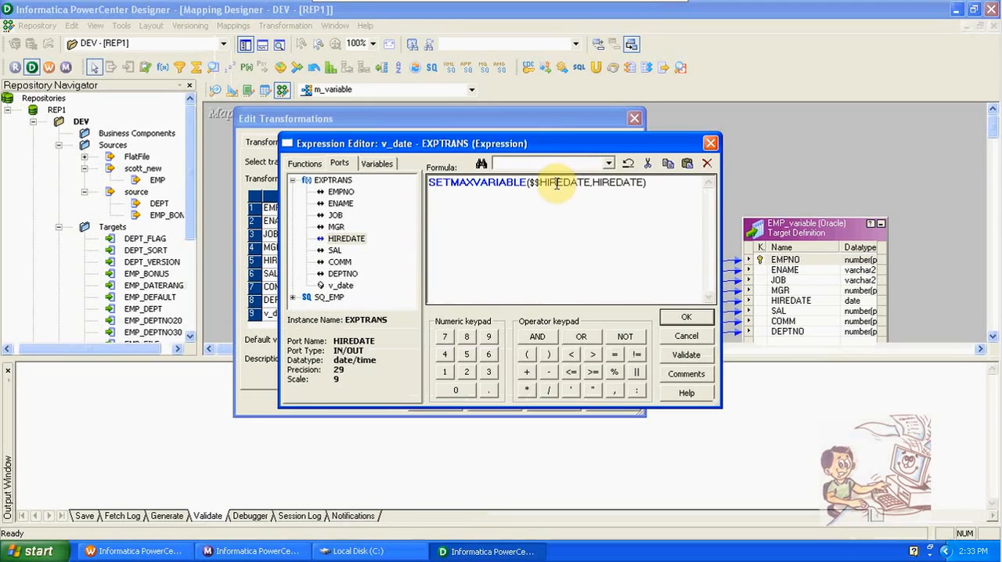
click(681, 318)
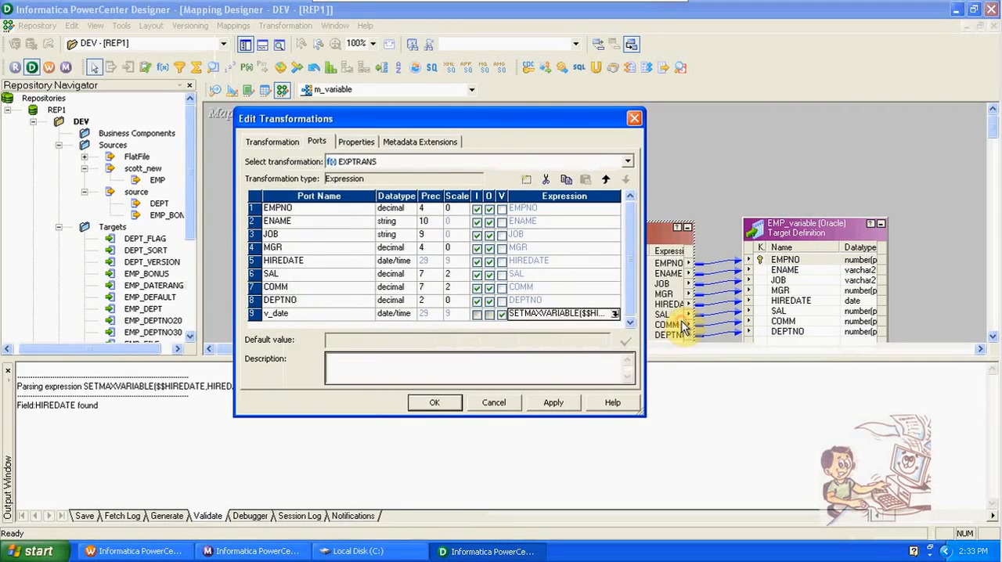
- Apply the EXPTRANS changes, close its editor, and hide the output window
click(557, 405)
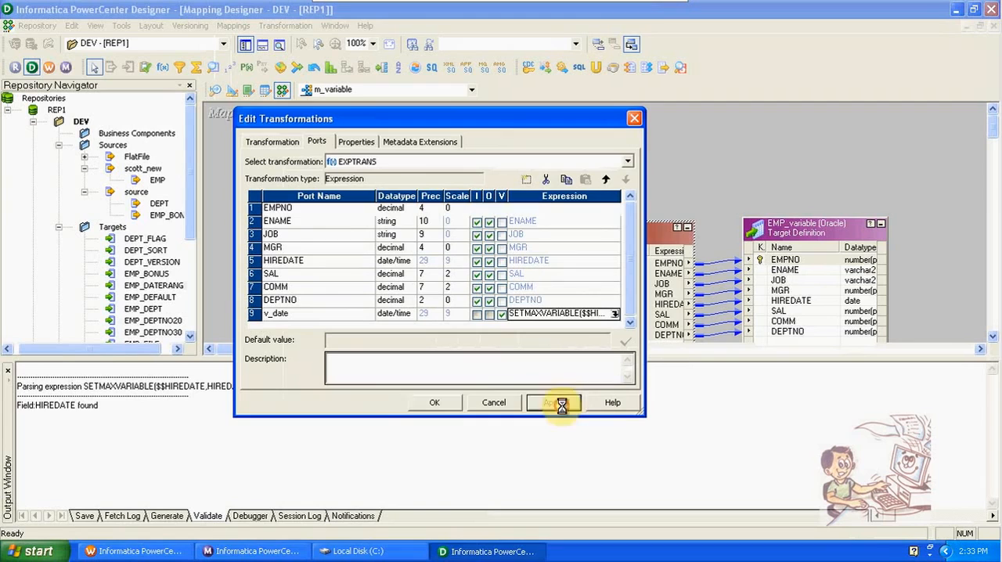
click(453, 401)
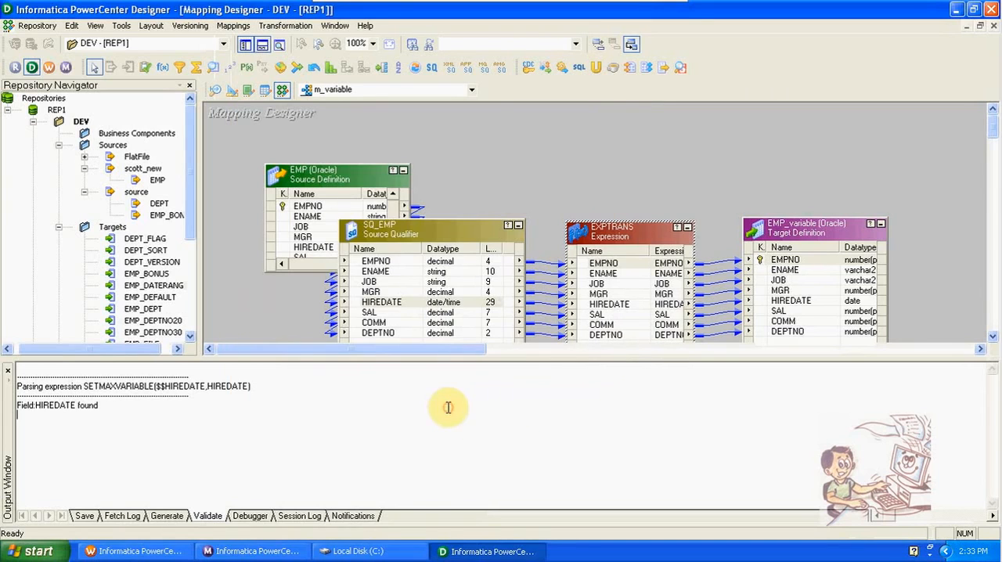
click(262, 45)
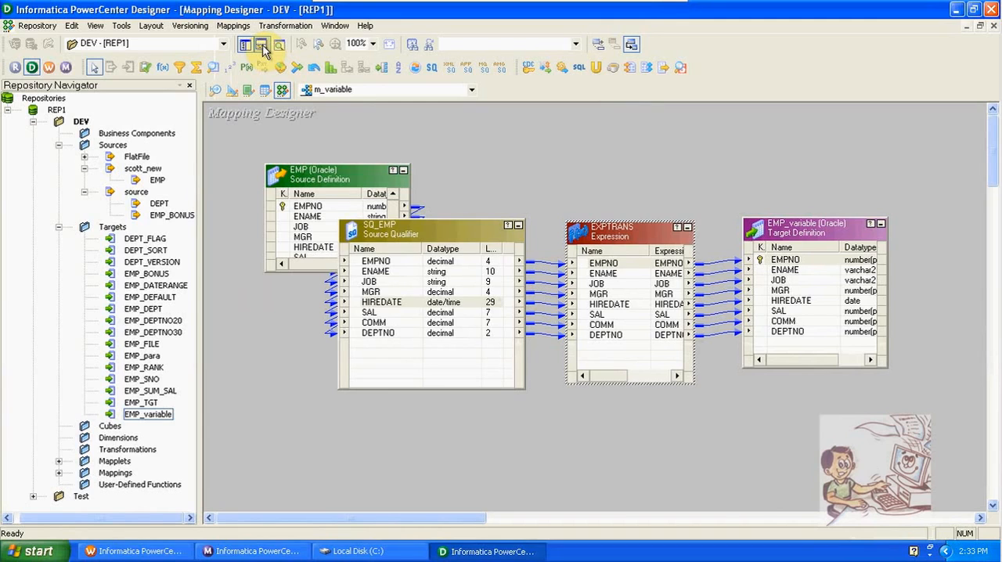
- Review the declaration of the $$HIREDATE mapping variable and the HIREDATE port in EXPTRANS
click(233, 25)
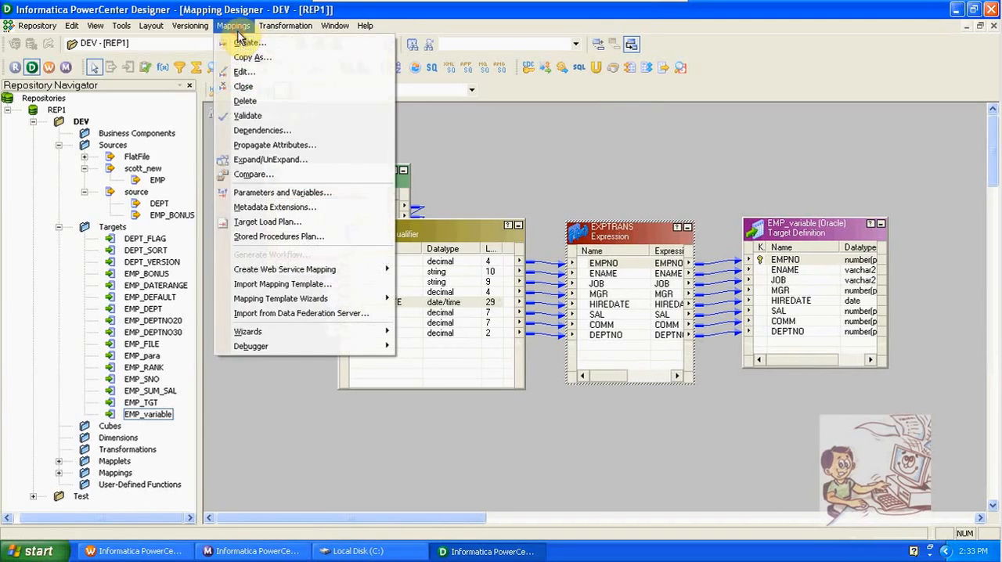
click(275, 196)
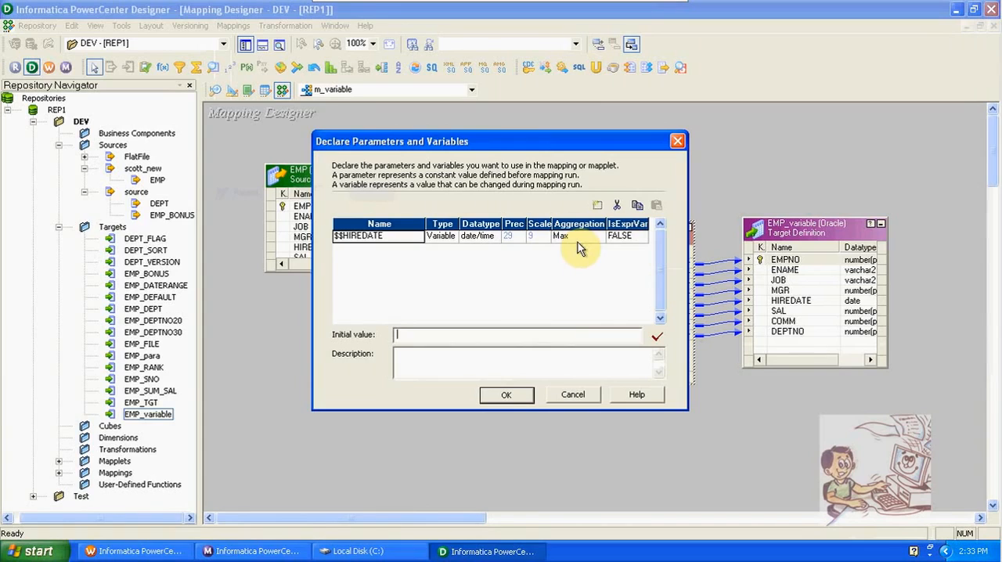
click(506, 395)
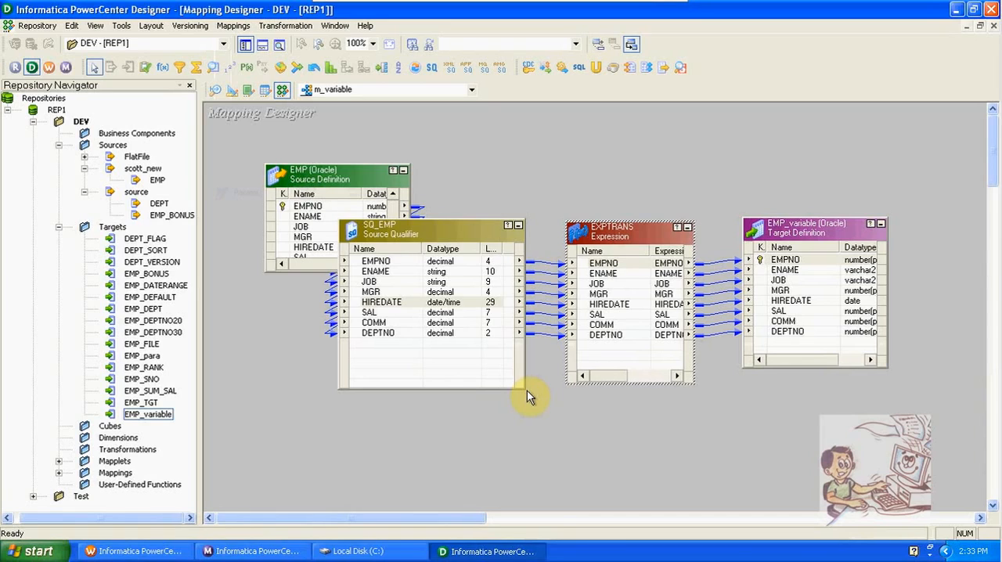
click(613, 305)
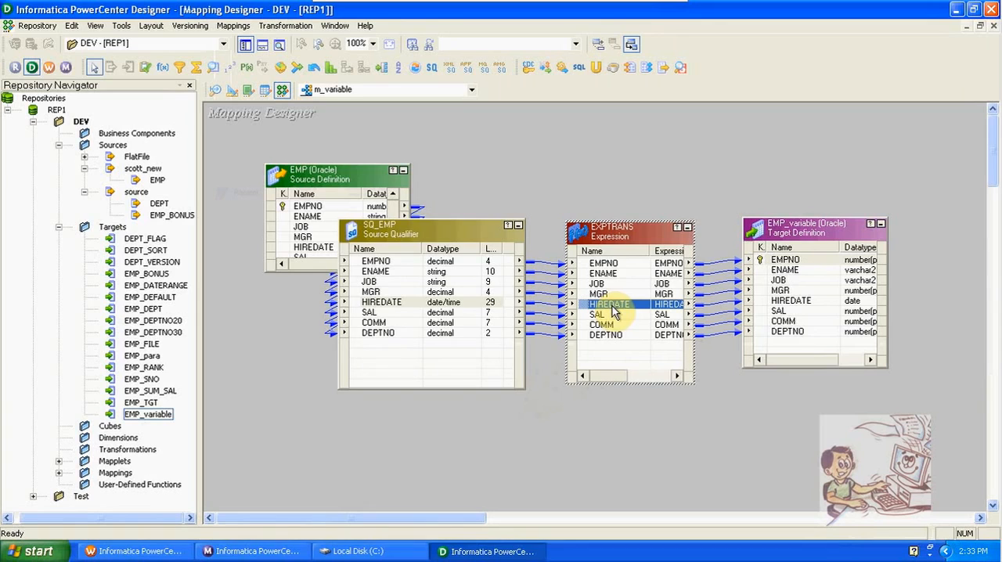
click(234, 25)
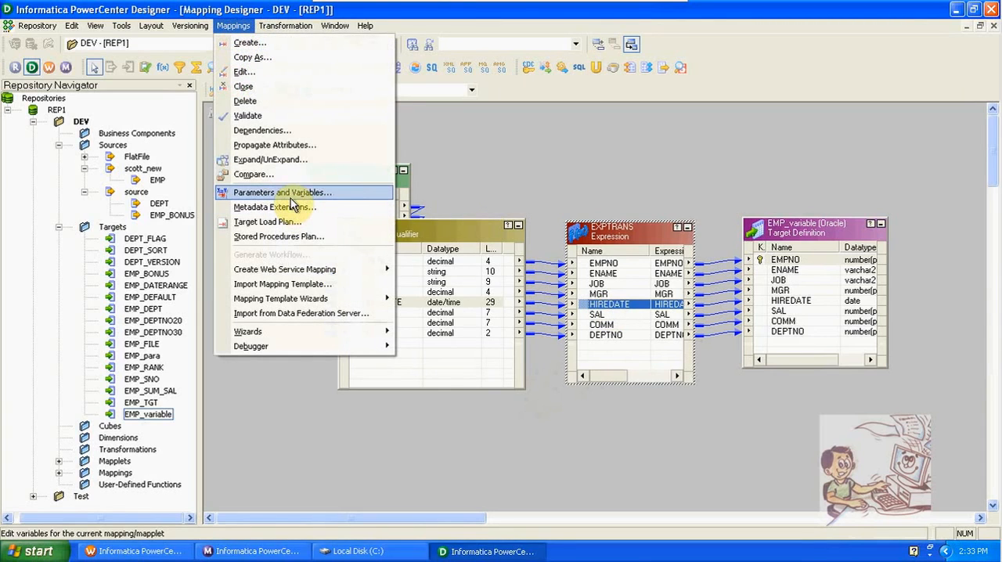
click(559, 138)
- Reopen the v_date expression in EXPTRANS and examine its function and arguments
click(622, 306)
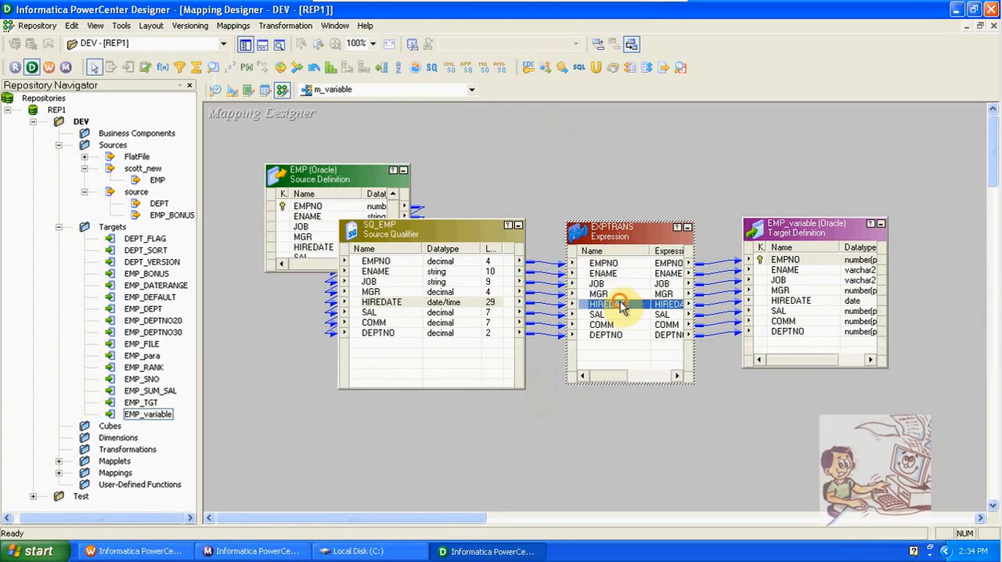
double_click(631, 352)
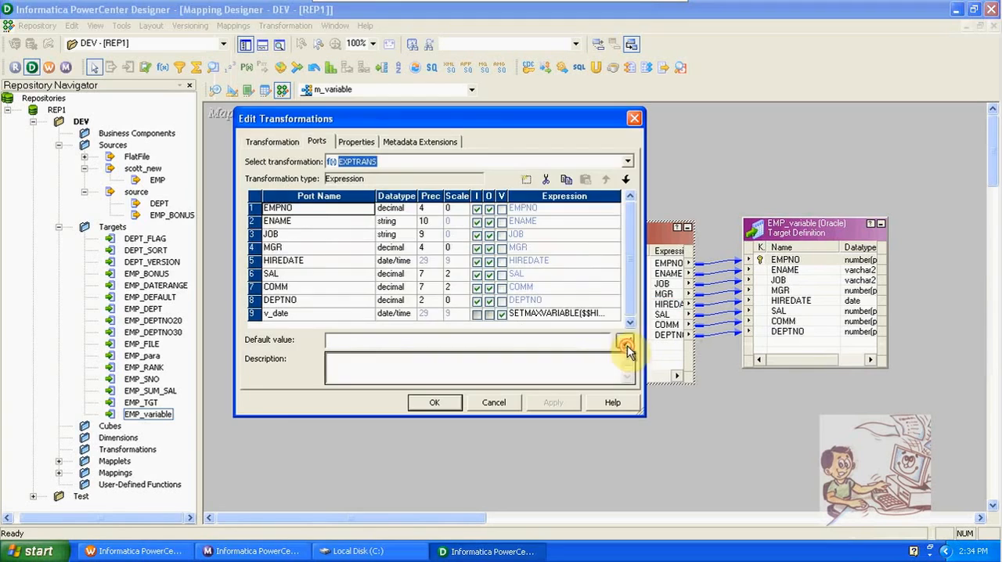
click(617, 317)
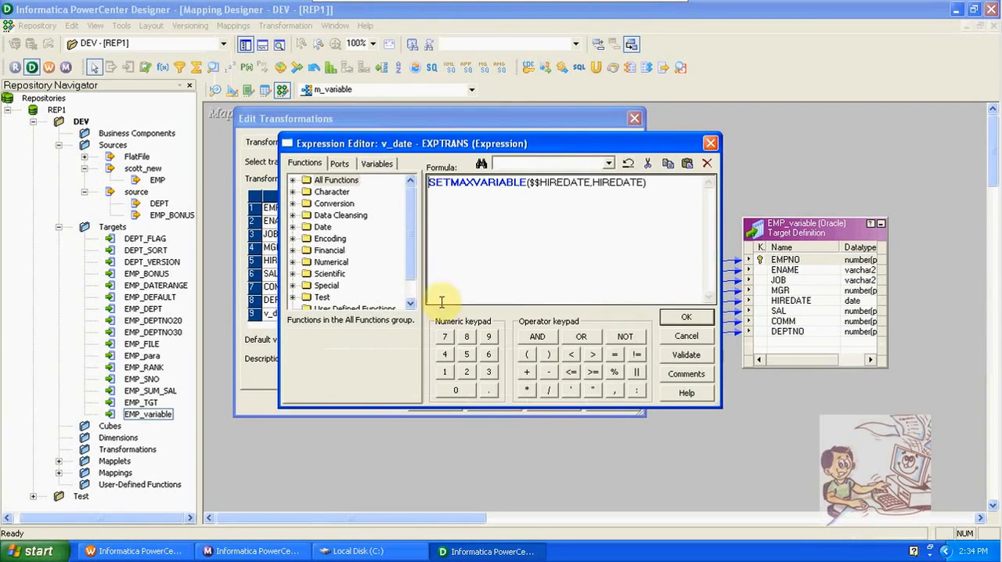
click(410, 303)
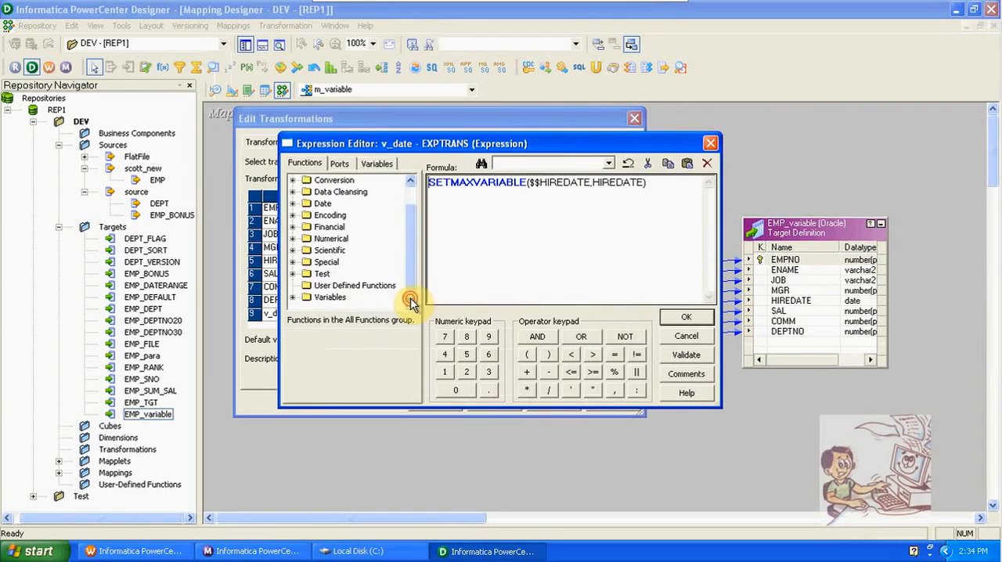
click(327, 298)
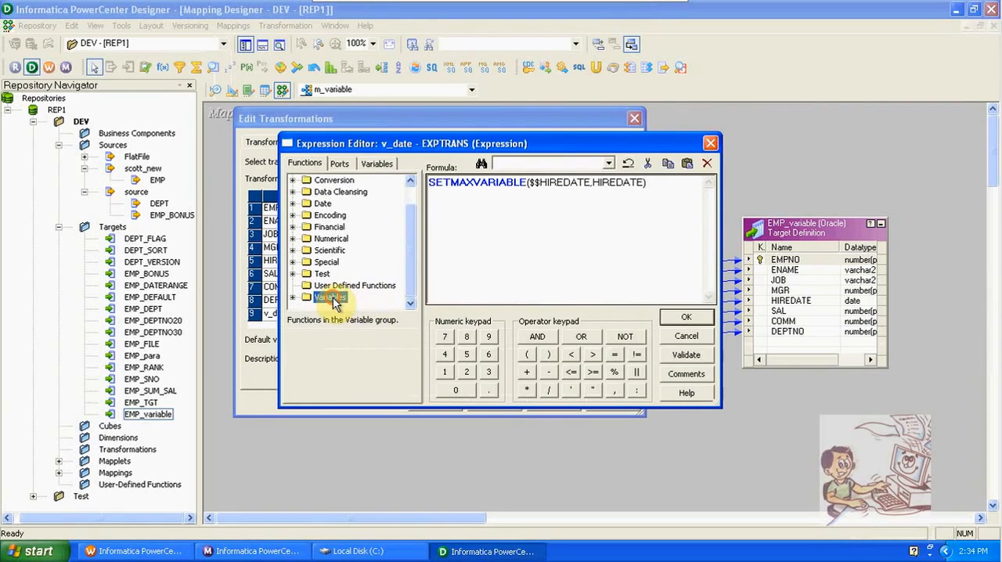
click(592, 185)
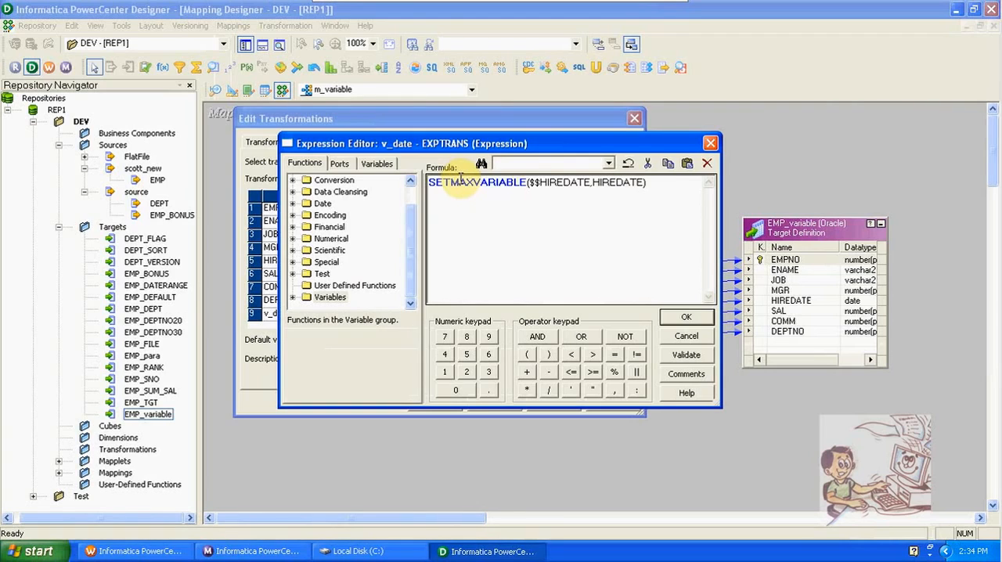
- Accept the v_date expression, close the EXPTRANS editor, and save the m_variable mapping to the repository
click(686, 317)
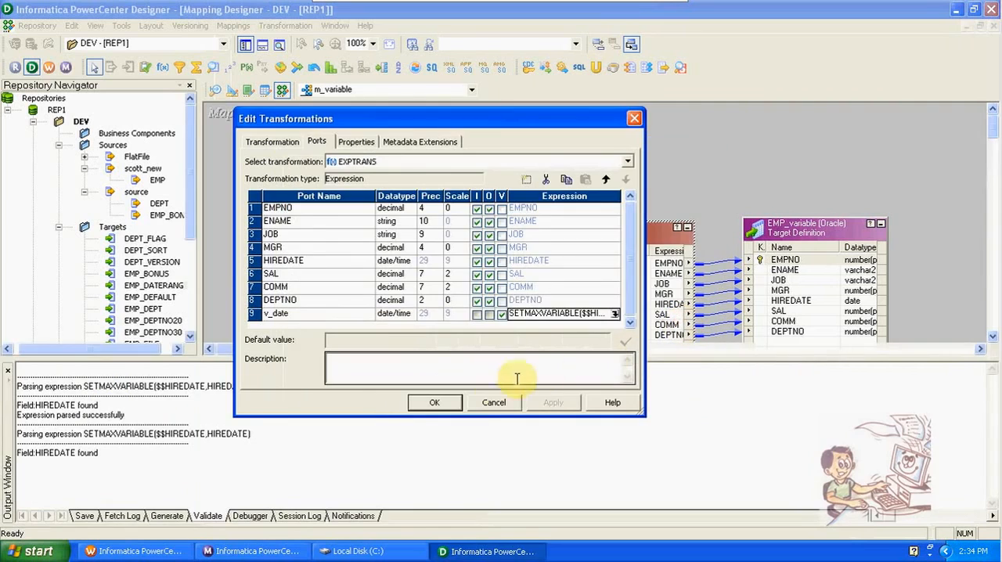
click(446, 403)
key(ctrl+s)
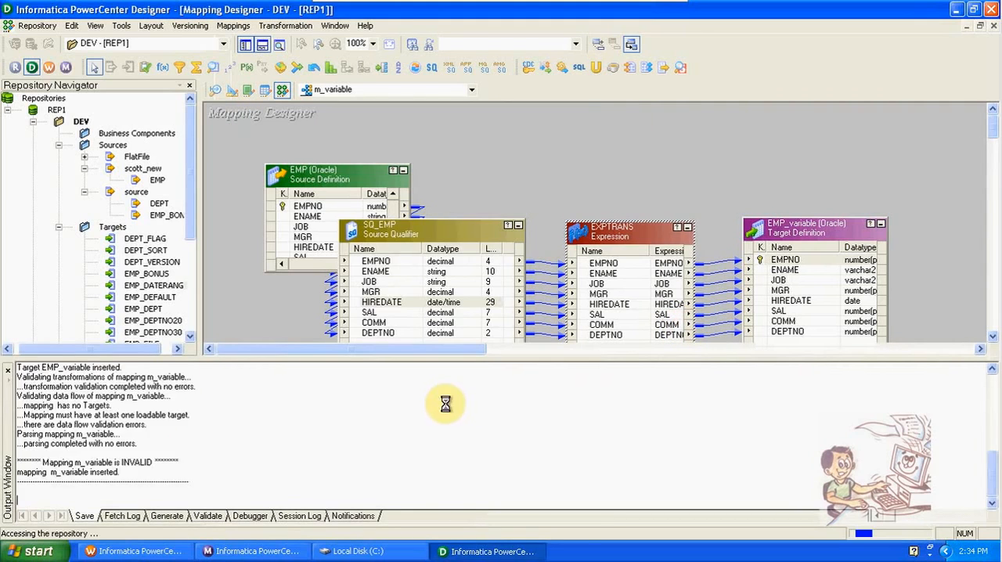
- Switch to Workflow Manager, try to create a new workflow, and close the program
click(48, 67)
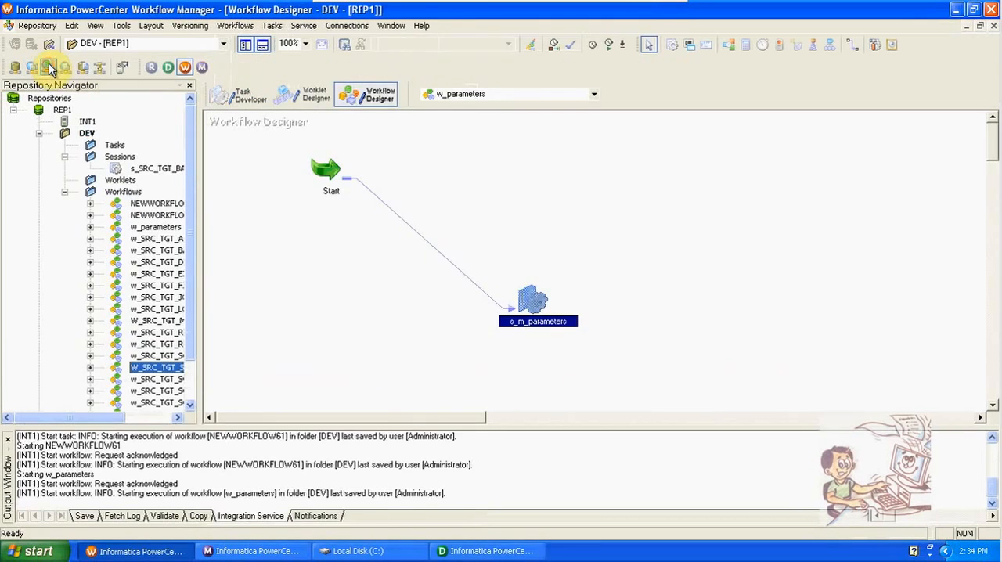
click(233, 26)
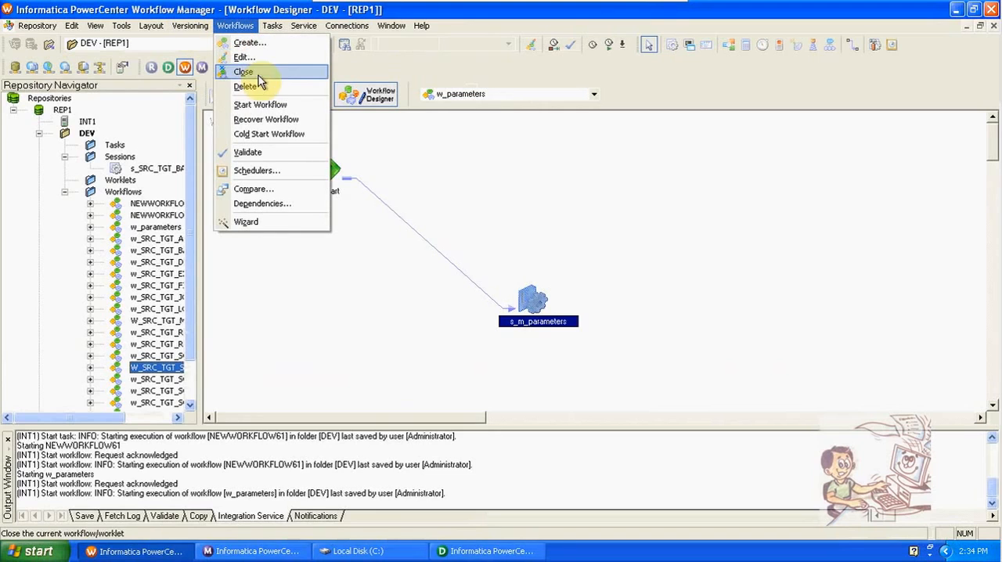
click(239, 42)
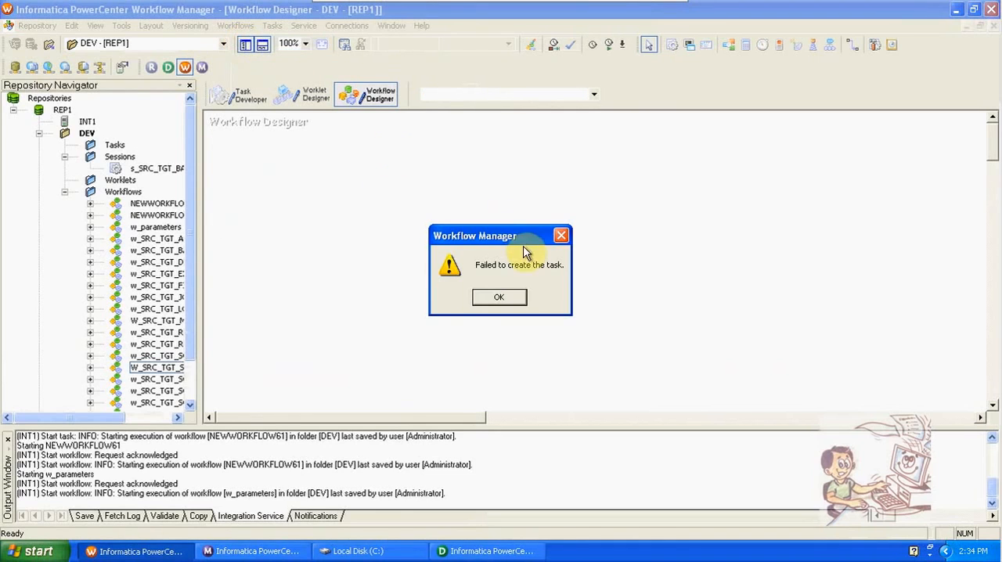
click(501, 297)
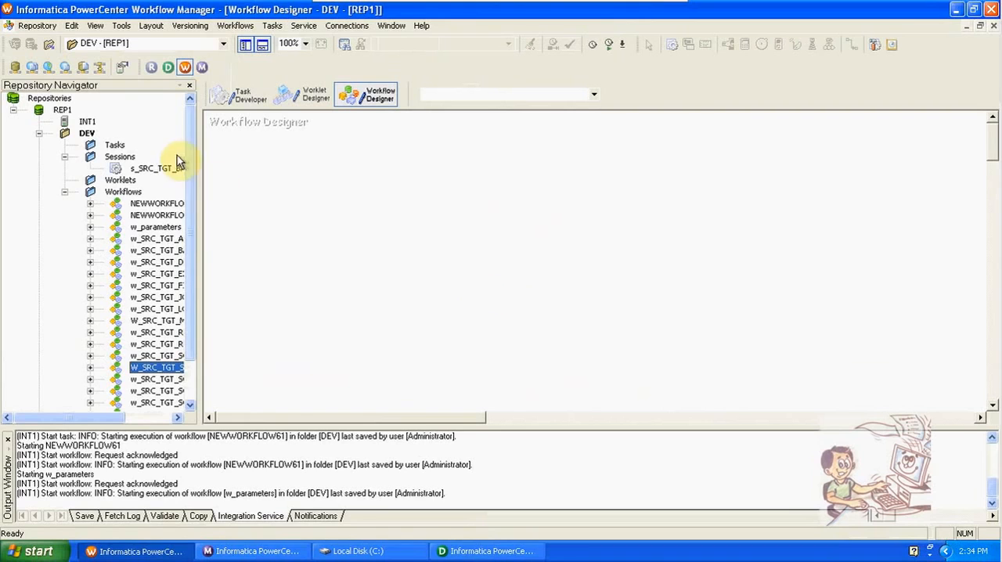
click(991, 11)
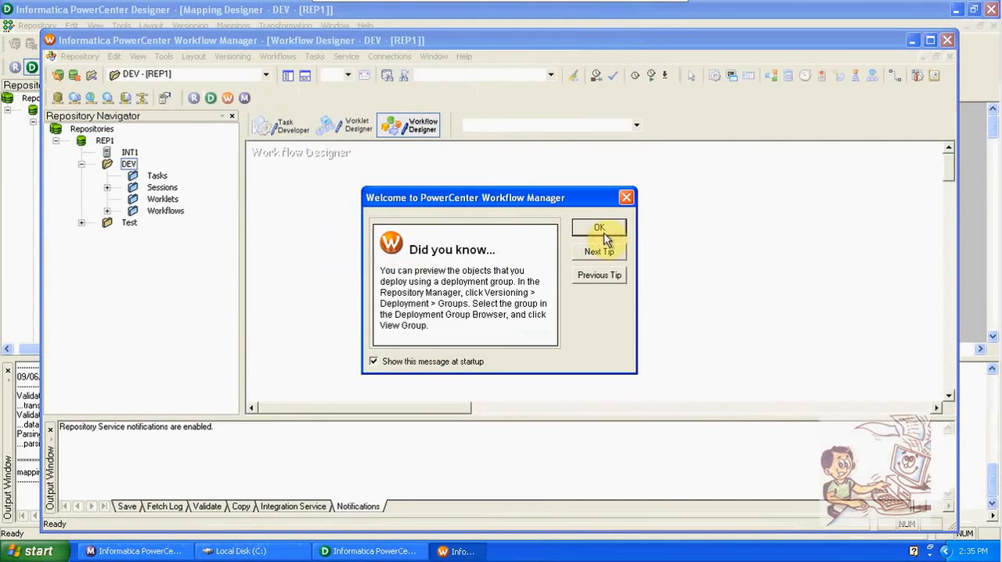
- Dismiss the startup tip, maximize Workflow Manager, and create a workflow named w_variable
click(601, 229)
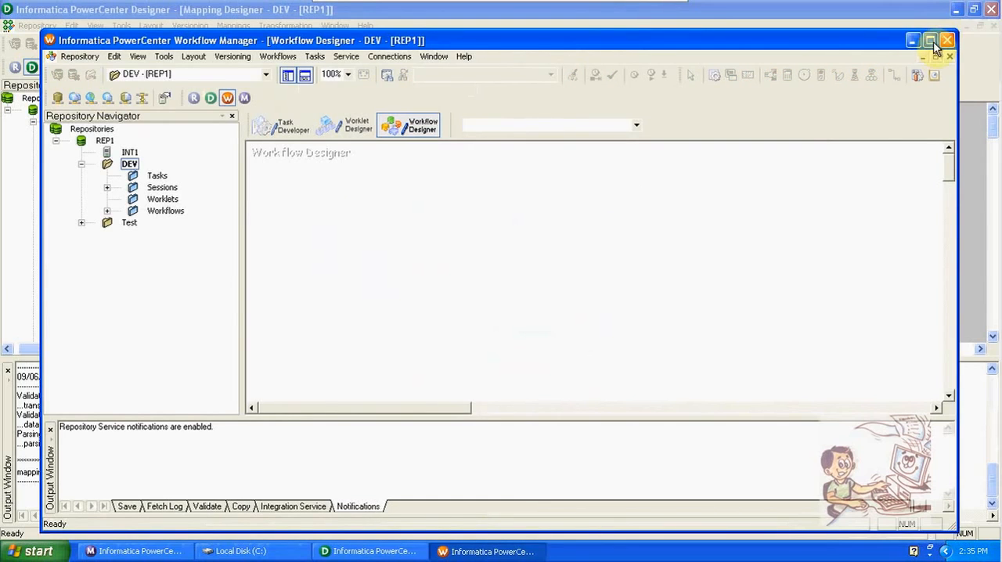
click(932, 41)
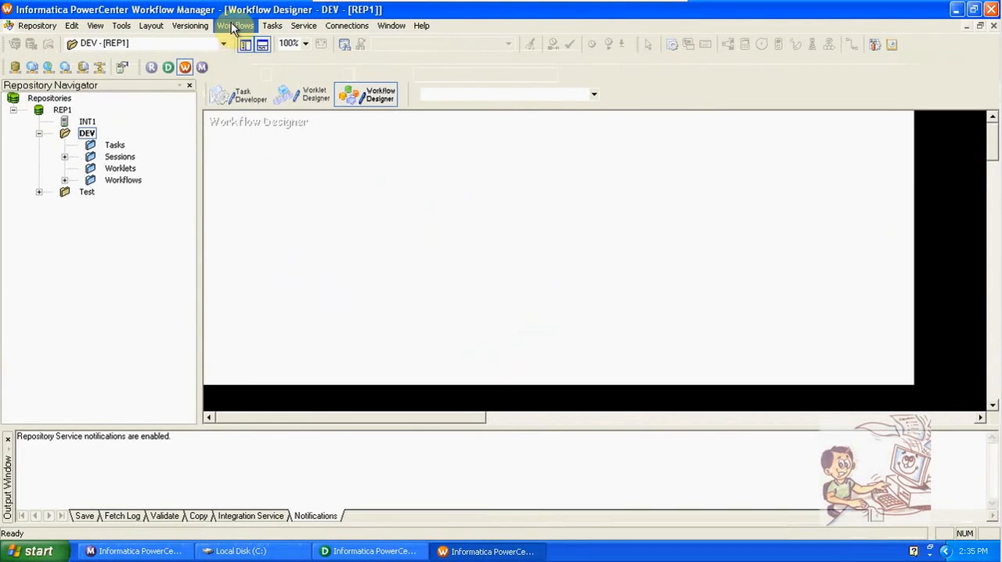
click(233, 26)
click(248, 41)
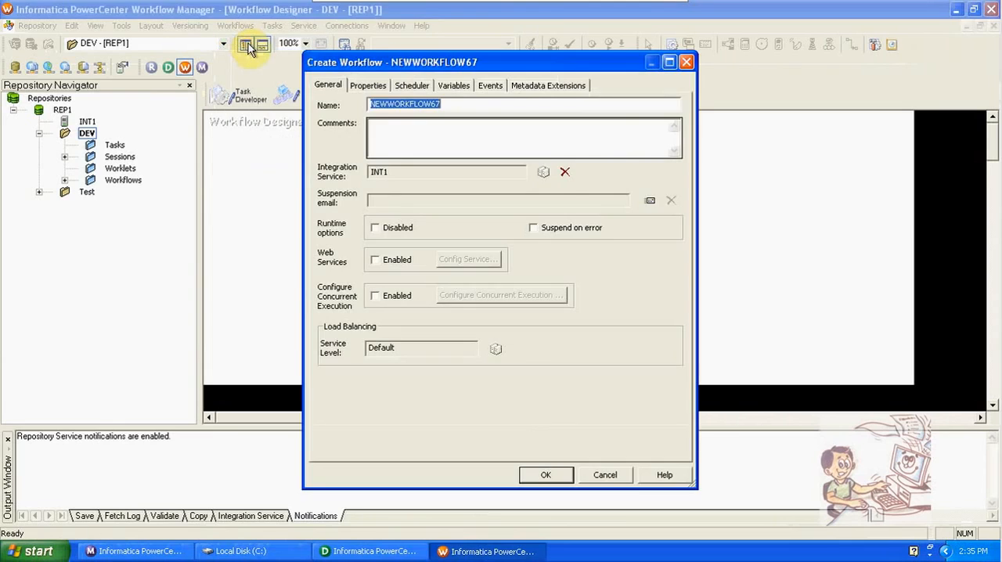
text(w)
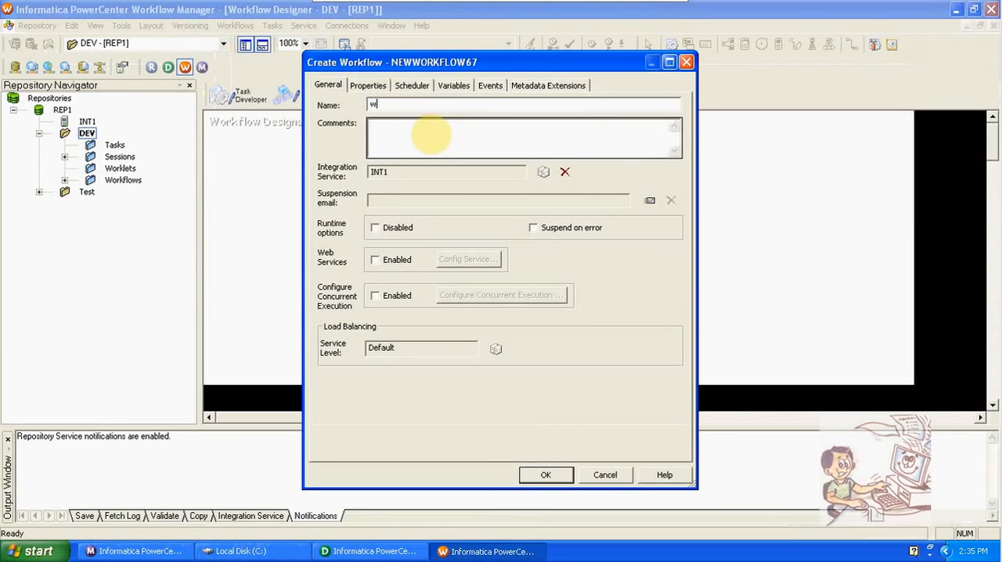
text(_variable)
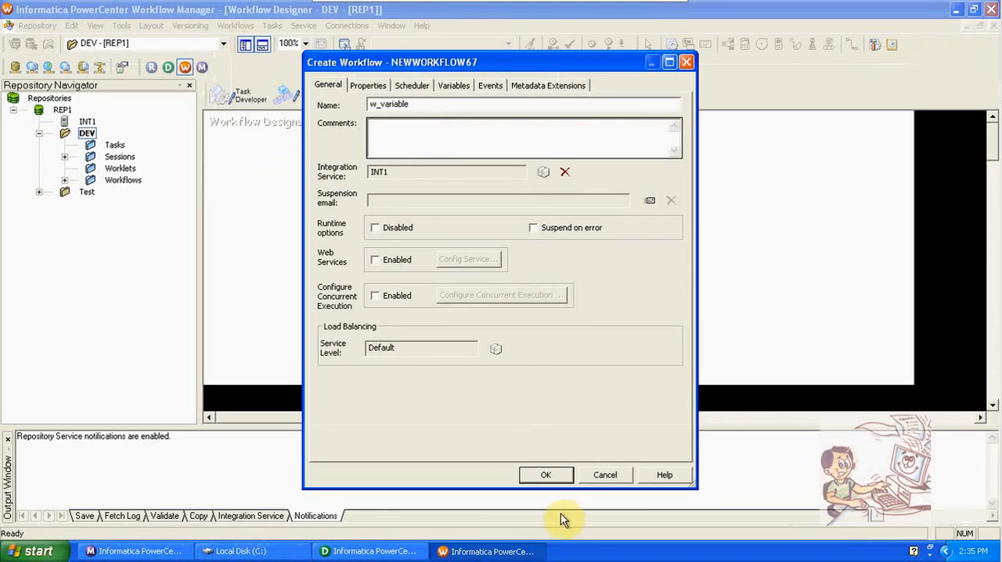
click(553, 478)
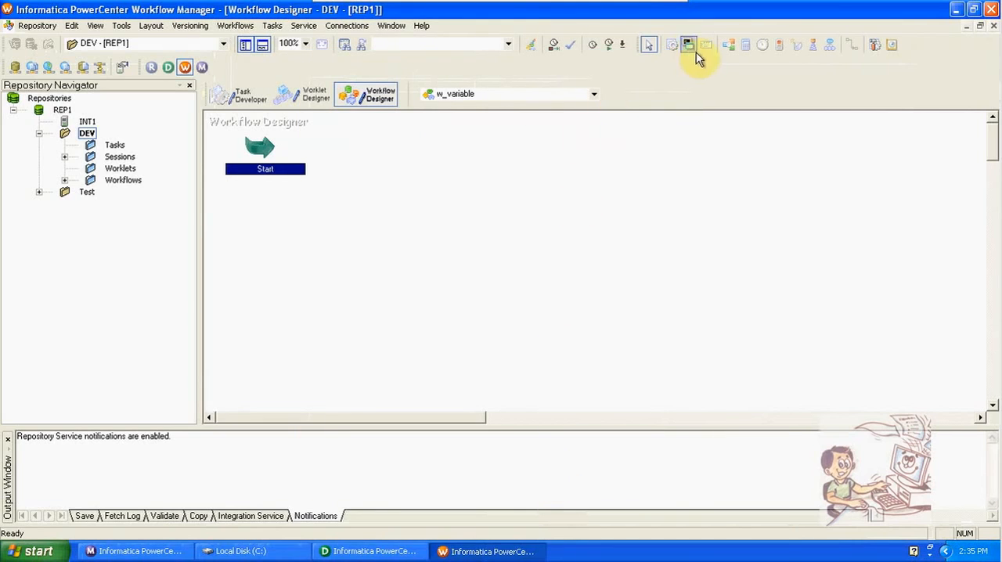
- Add a session for the m_variable mapping to the workflow and link the Start task to it
click(668, 47)
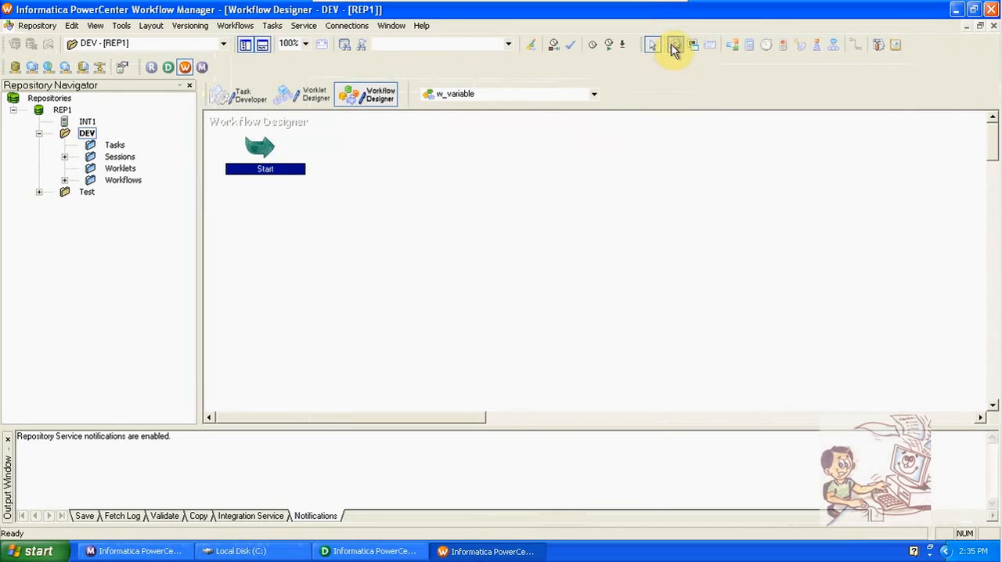
click(469, 292)
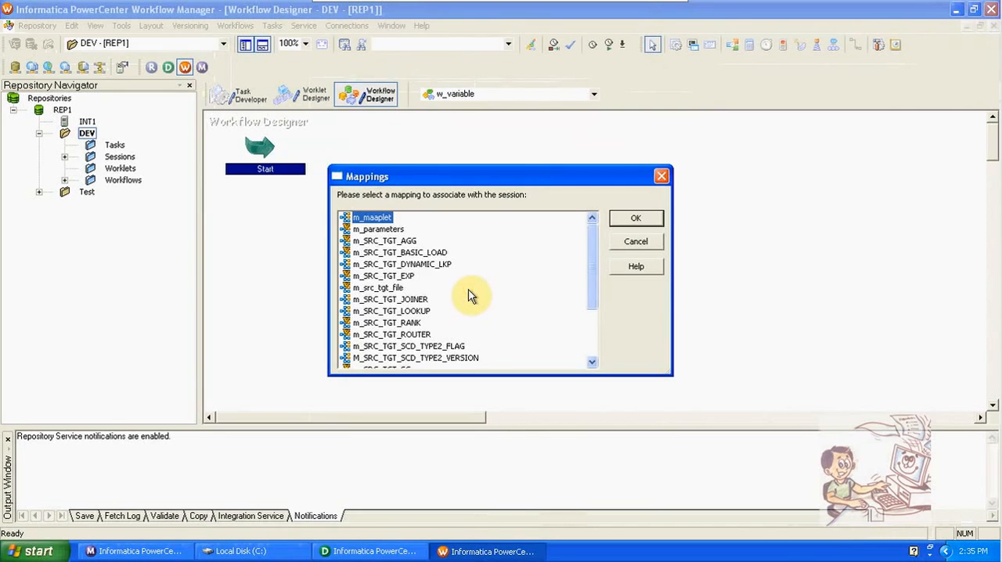
click(600, 336)
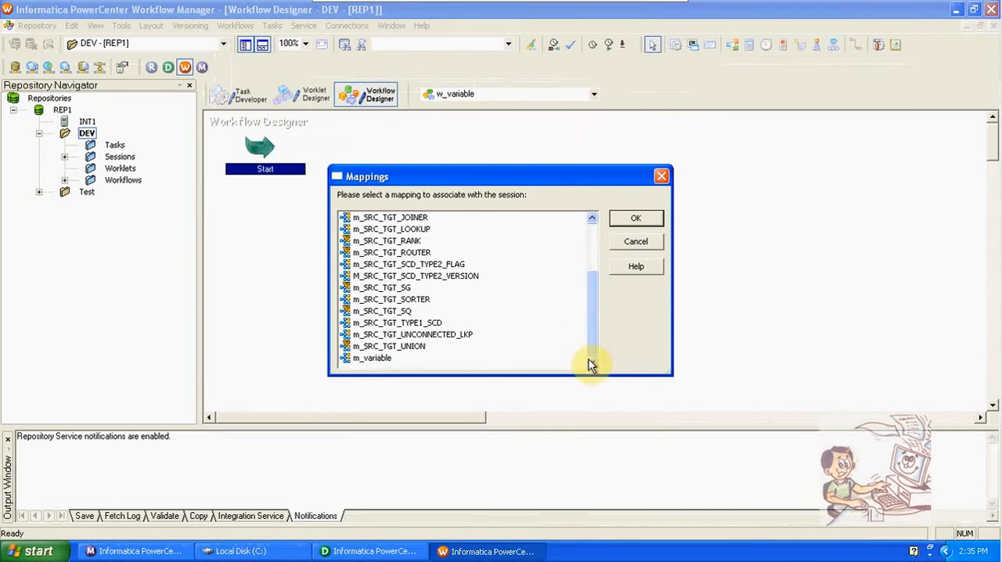
click(383, 360)
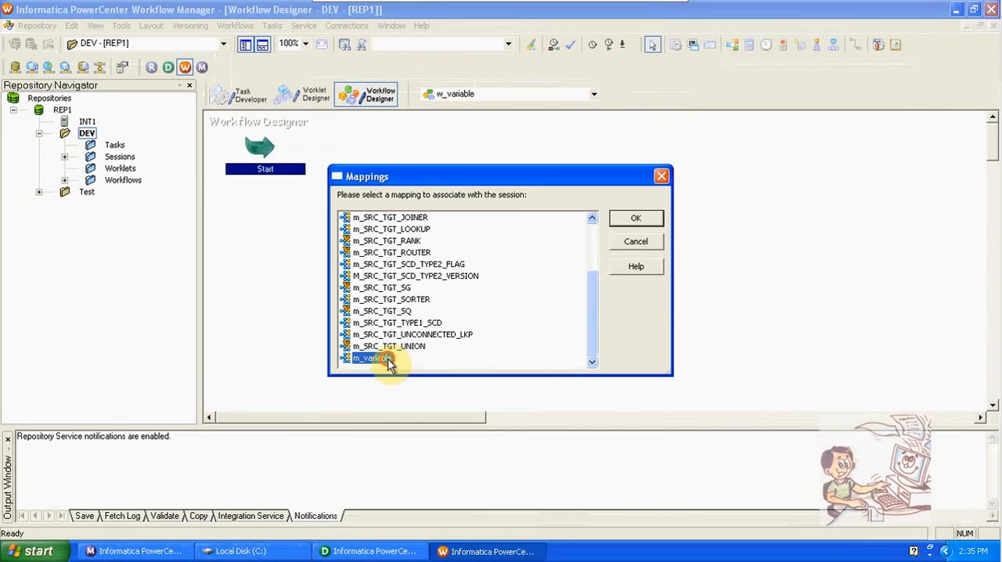
click(635, 221)
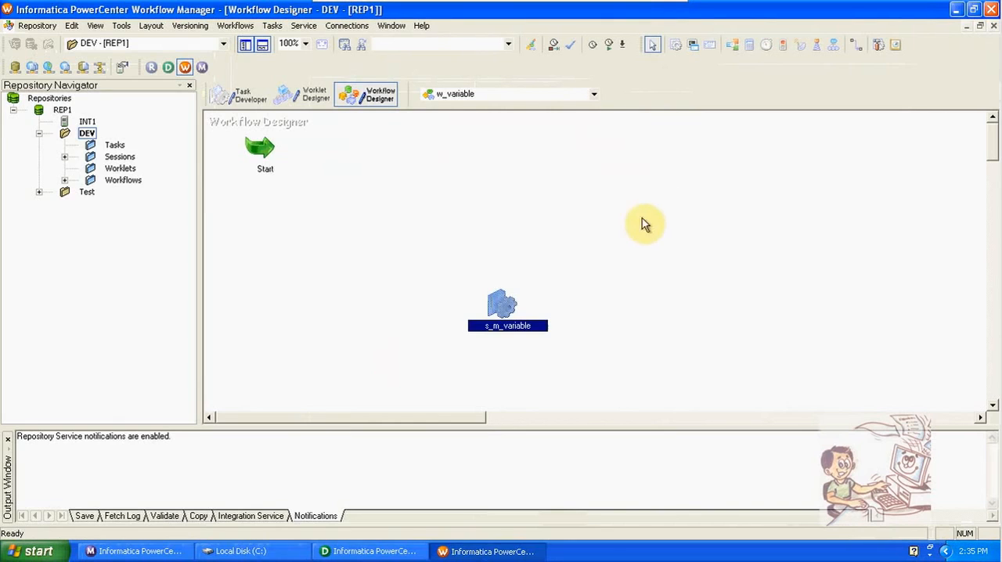
click(857, 49)
drag(279, 161, 494, 301)
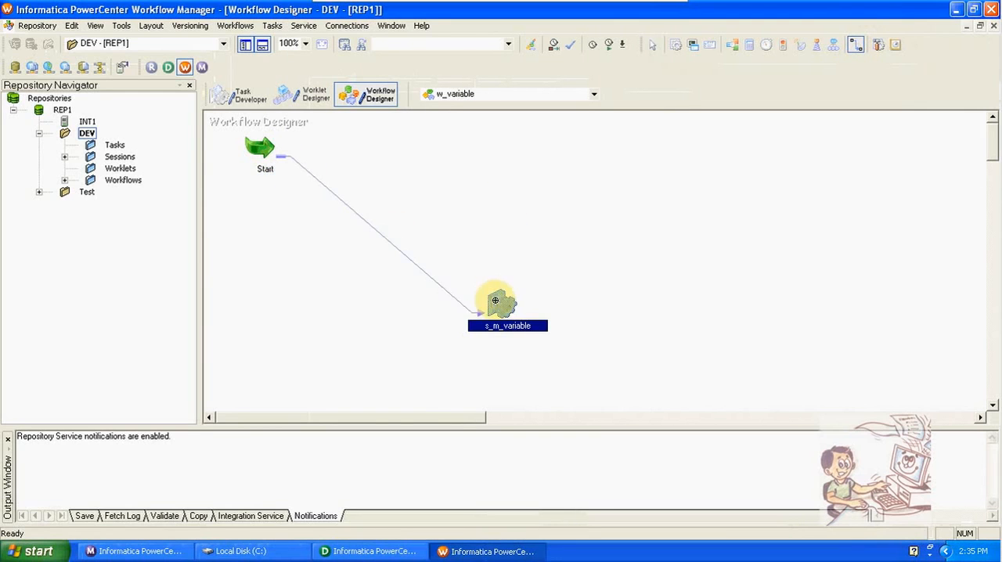
- Check the SQ_EMP source settings in the mapping configuration of session s_m_variable
double_click(495, 300)
click(526, 93)
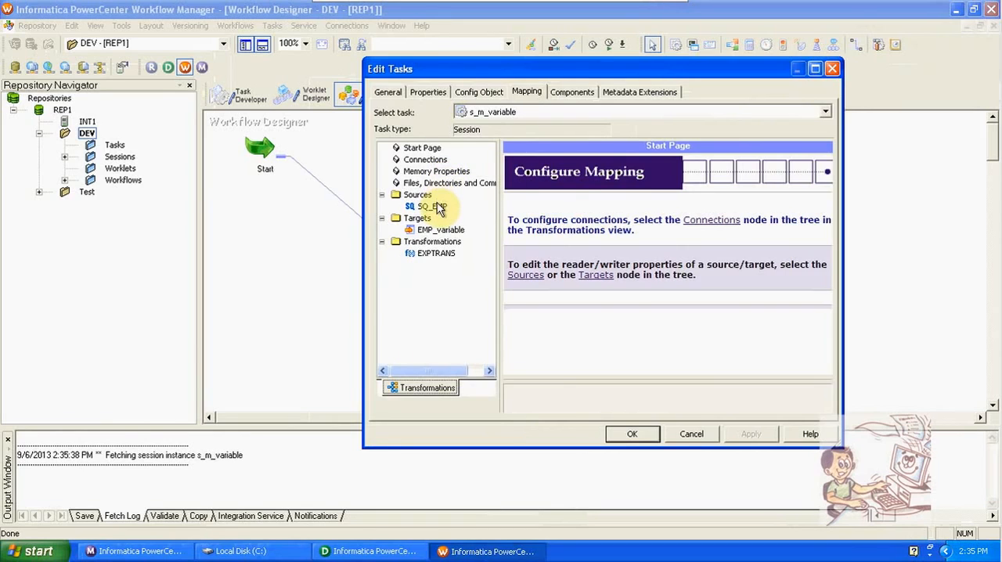
click(435, 207)
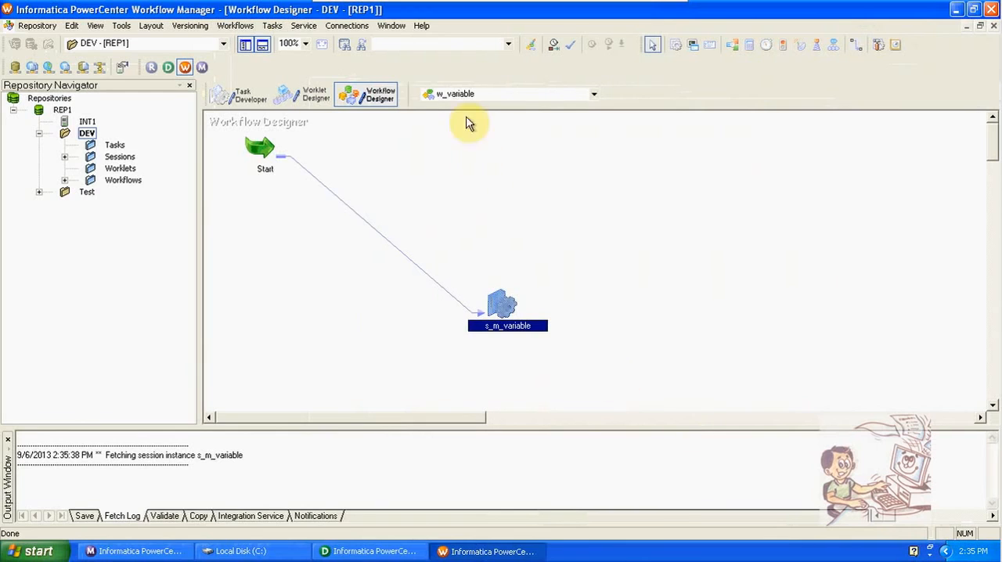
- Create an Oracle relational connection named scott_new, entering the database user name, the account password, and the connect string oracle
click(347, 26)
click(359, 45)
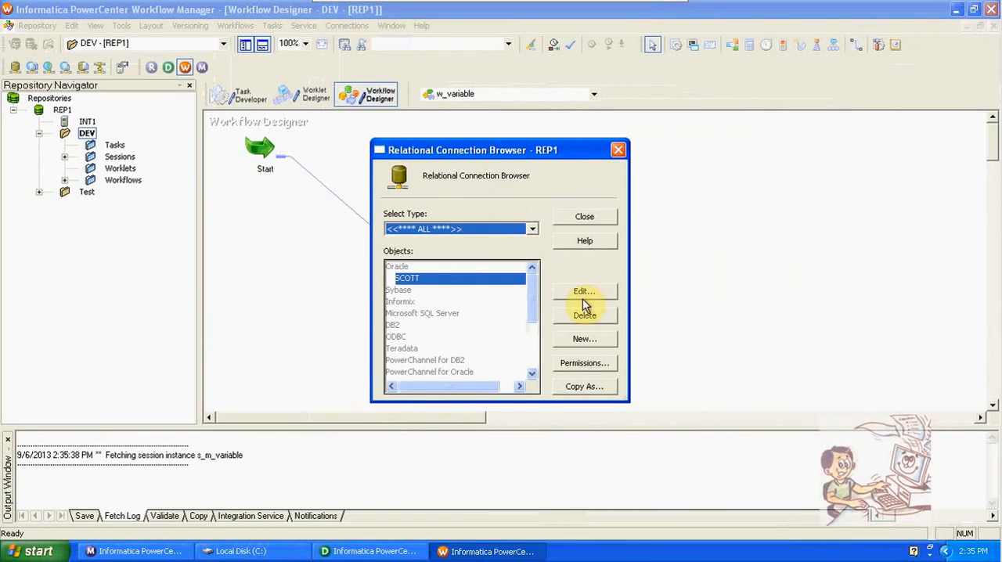
click(600, 340)
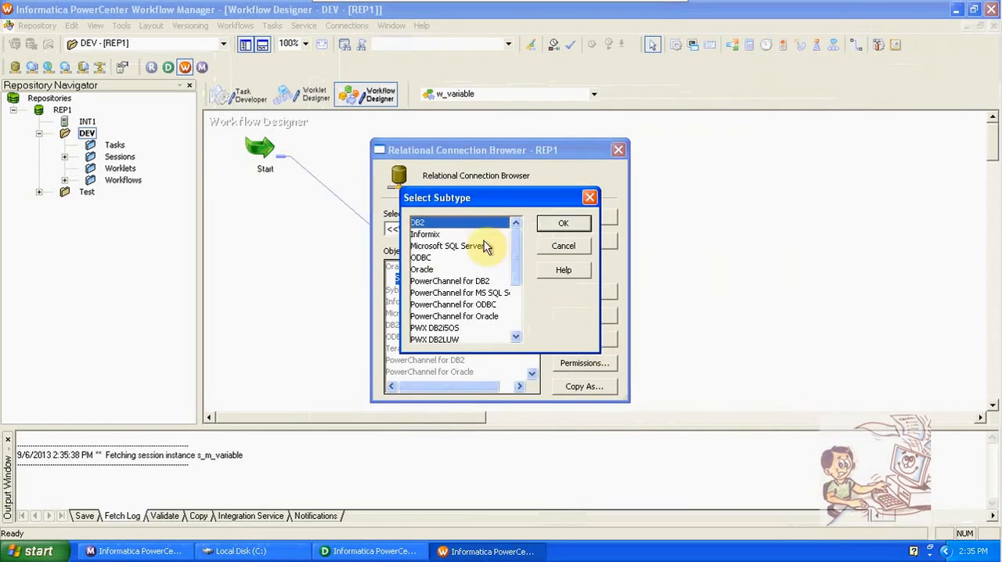
click(427, 270)
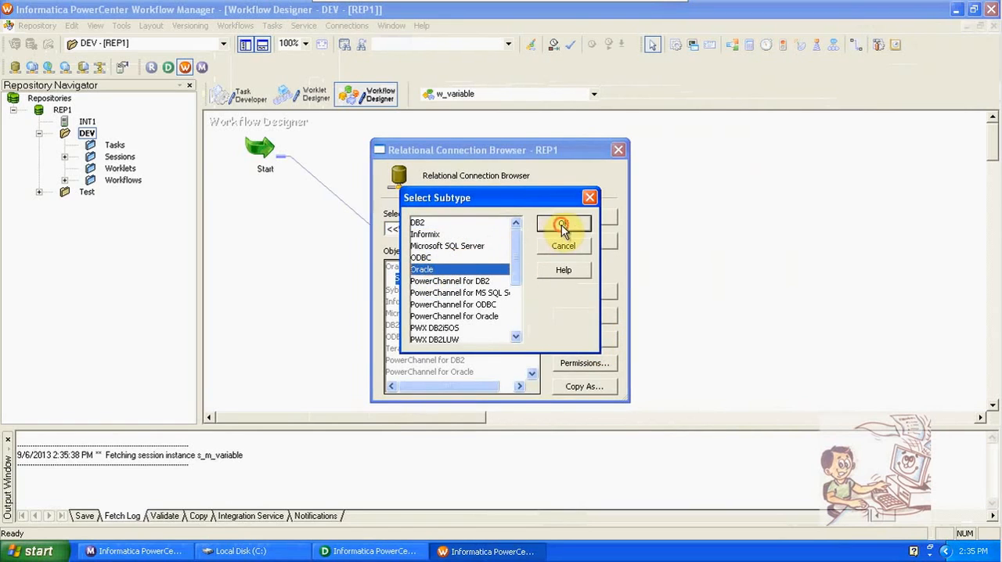
click(558, 227)
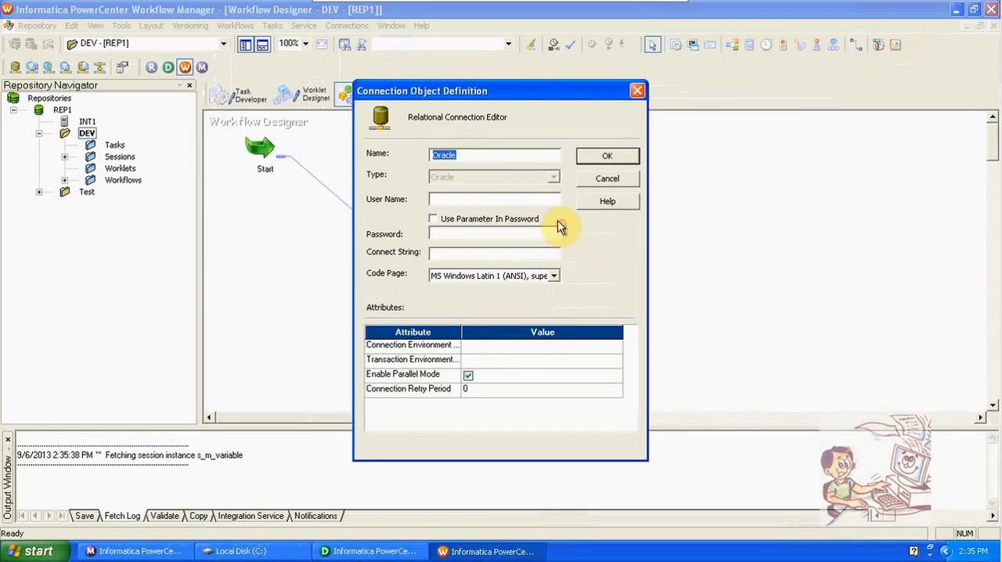
text(scott_new)
click(538, 203)
text(sc)
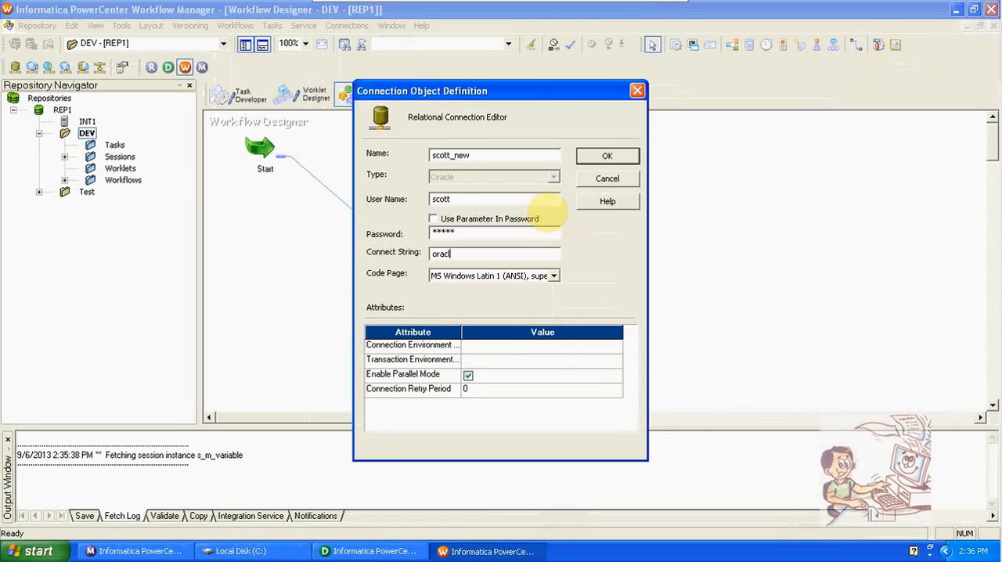
click(608, 156)
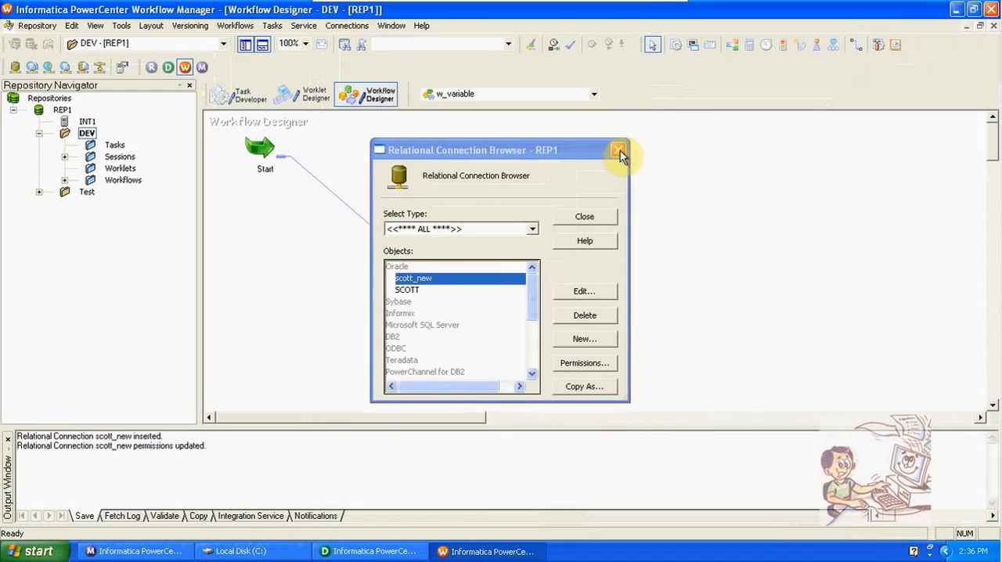
click(584, 217)
- Assign the scott_new connection to the SQ_EMP source in session s_m_variable
double_click(503, 299)
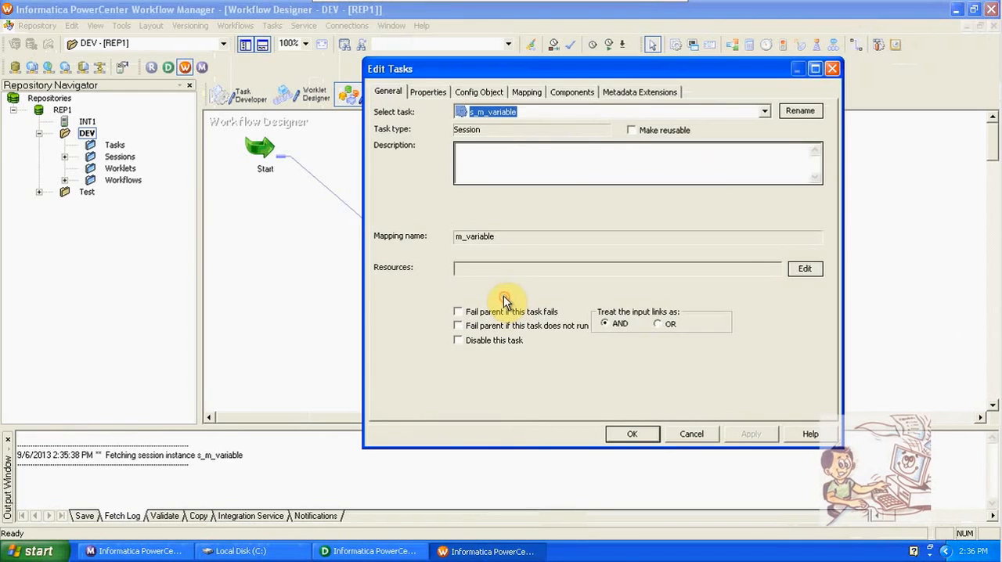
click(526, 91)
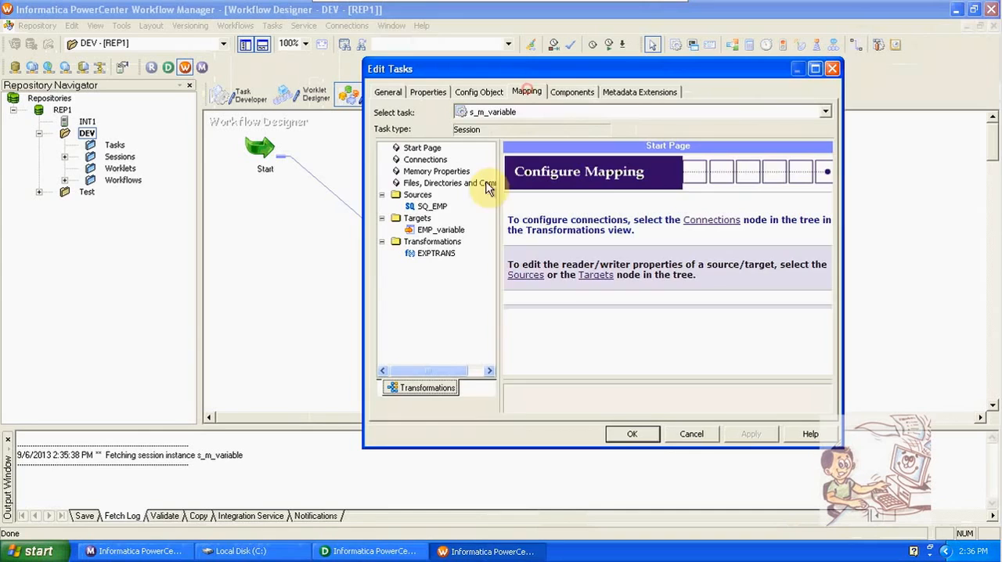
click(432, 207)
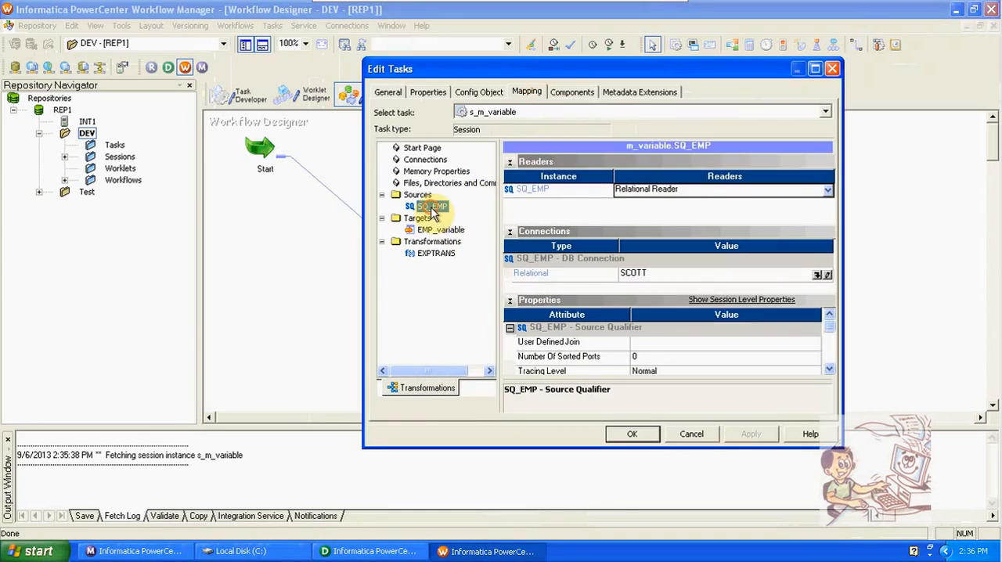
click(817, 274)
click(533, 266)
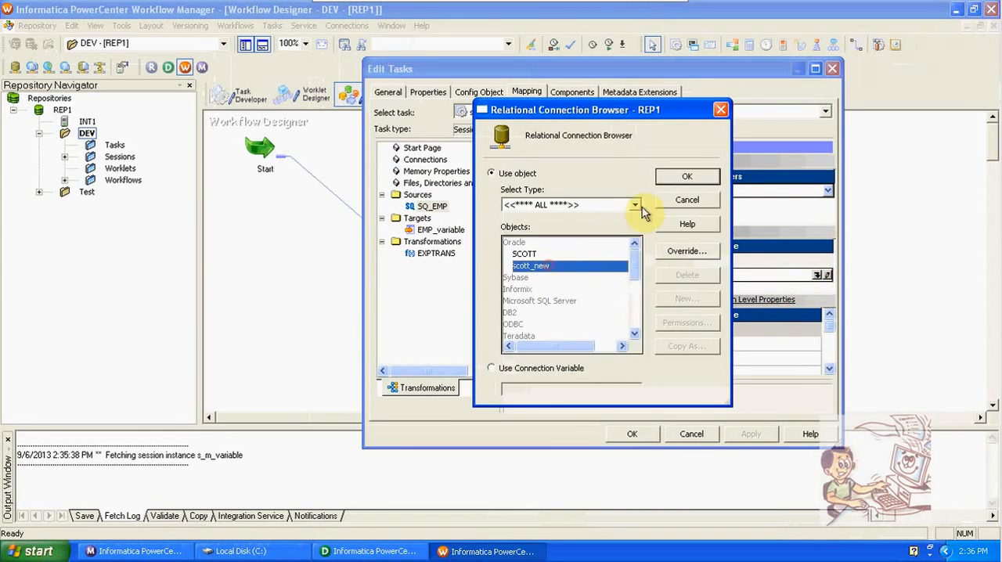
click(678, 178)
- Set the EMP_variable target load type to Normal in the session and save the w_variable workflow
click(439, 229)
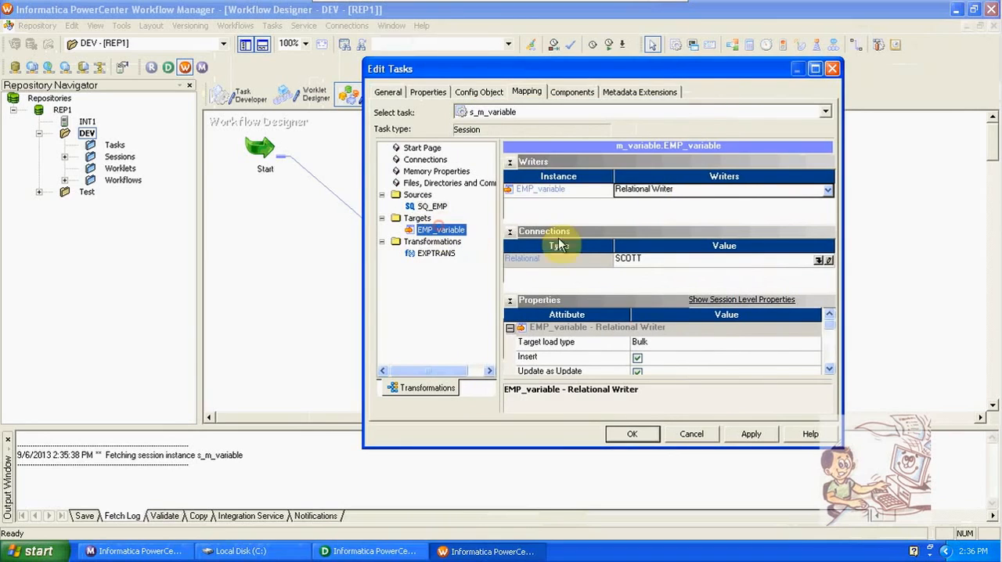
click(730, 349)
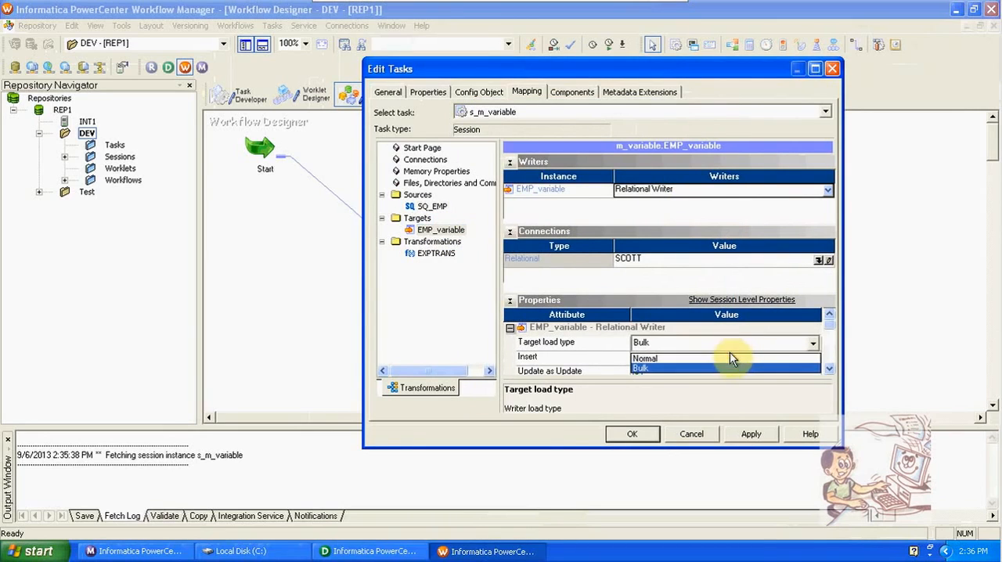
click(730, 358)
click(749, 435)
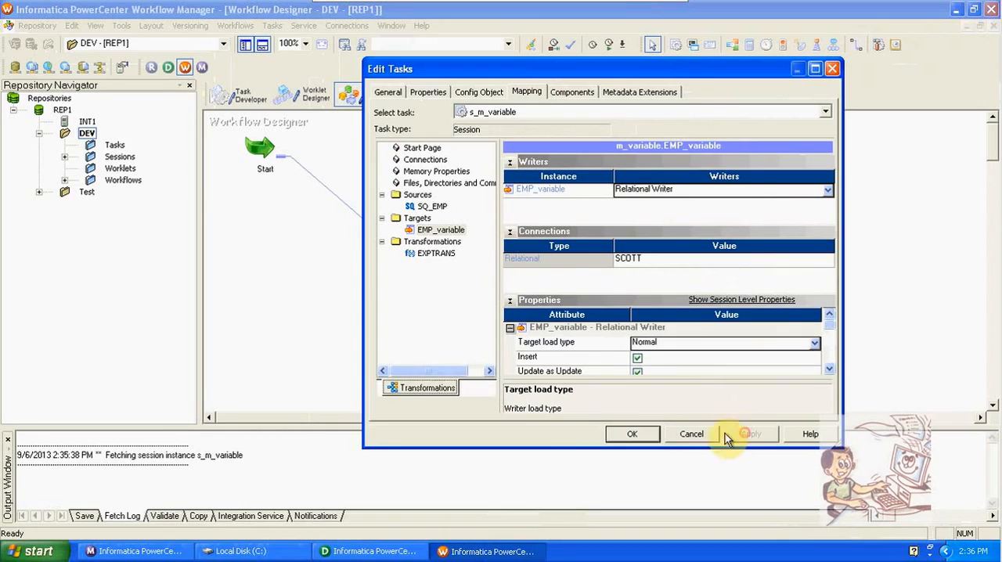
click(649, 436)
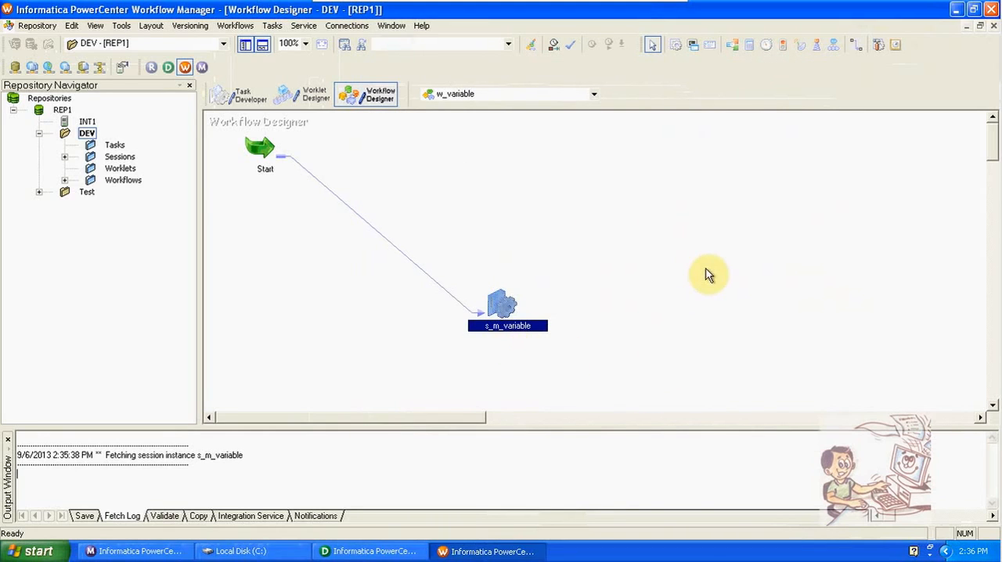
key(ctrl+s)
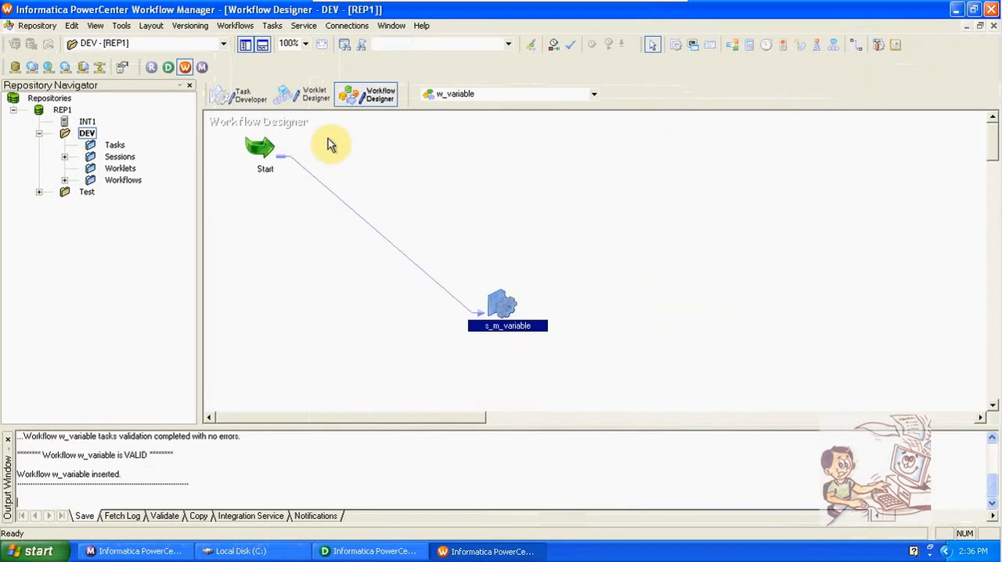
- View the persistent mapping variable values of session s_m_variable and close the list
right_click(493, 303)
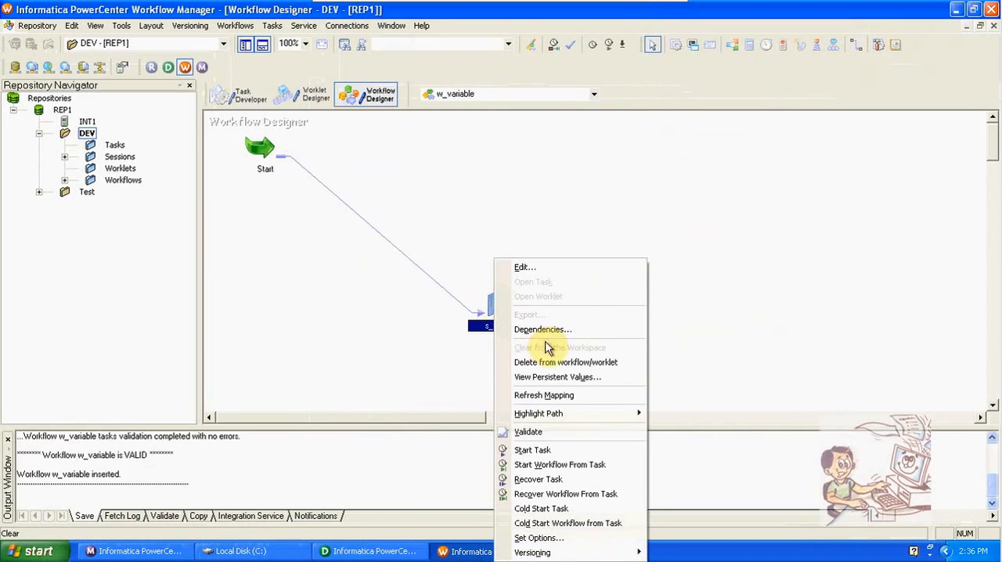
click(548, 377)
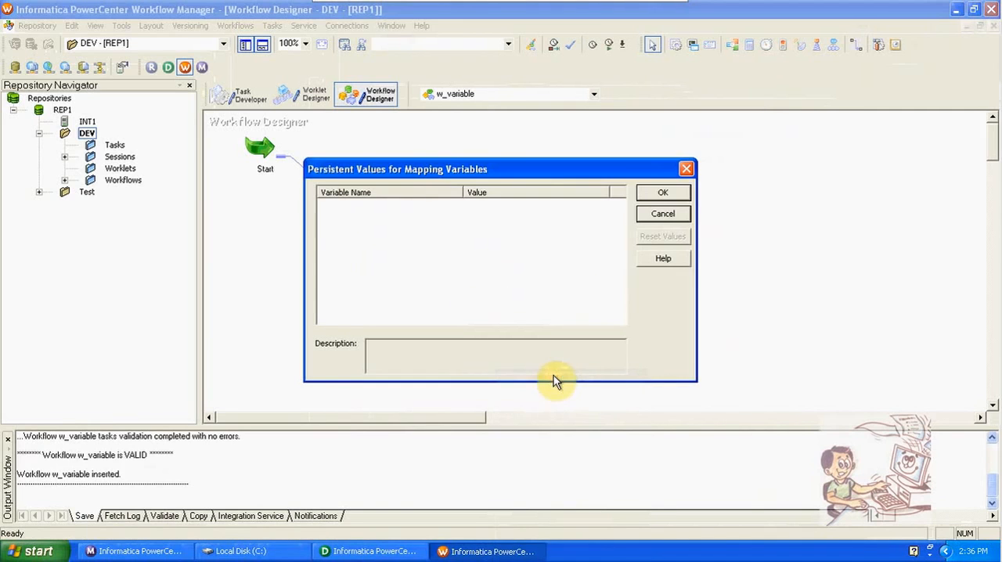
click(487, 265)
click(686, 169)
- Start the w_variable workflow and switch to Workflow Monitor
click(247, 27)
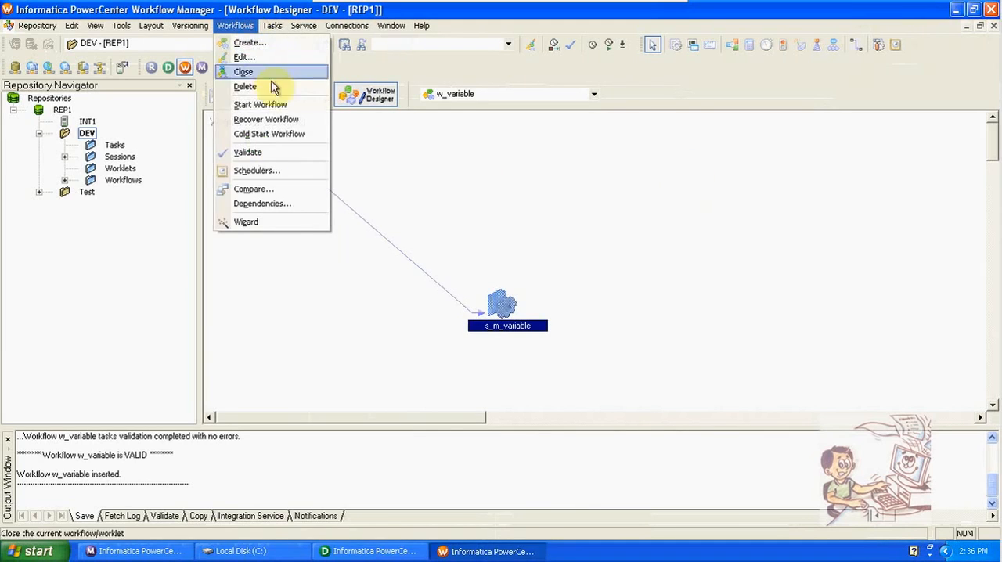
click(275, 103)
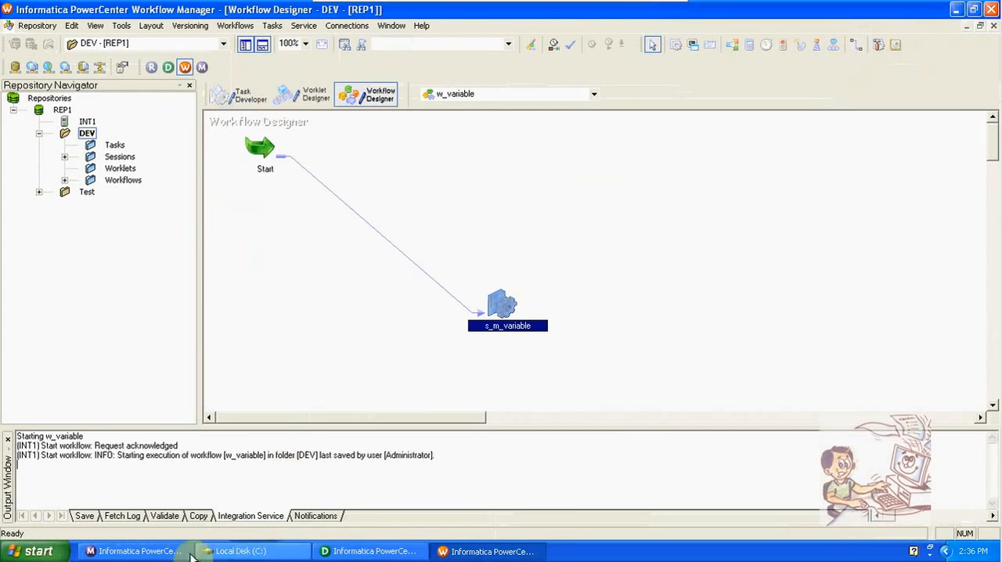
click(167, 554)
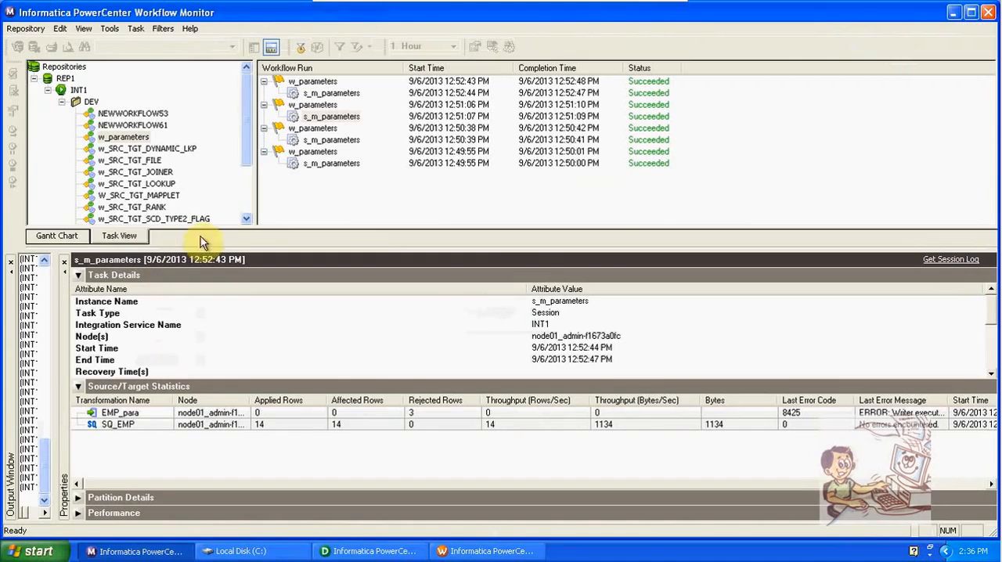
- Display the runs of workflow w_variable in Task View and select its s_m_variable session run to check its details
drag(247, 166, 251, 219)
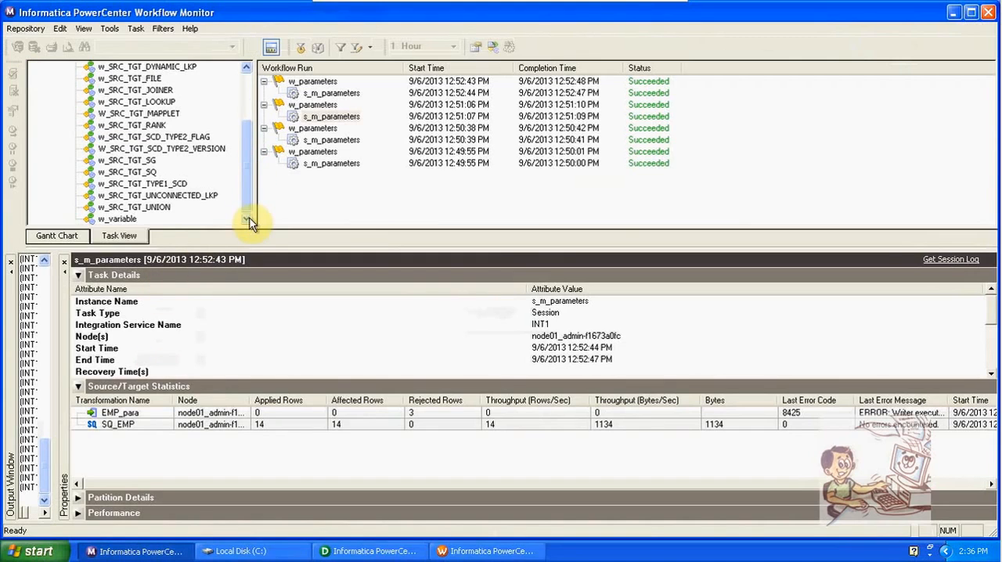
click(135, 220)
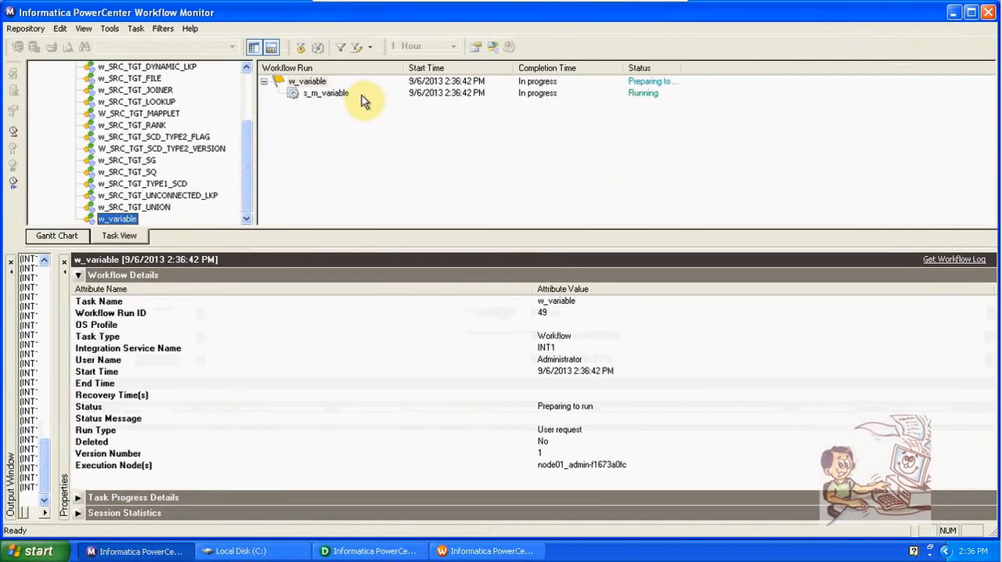
click(340, 95)
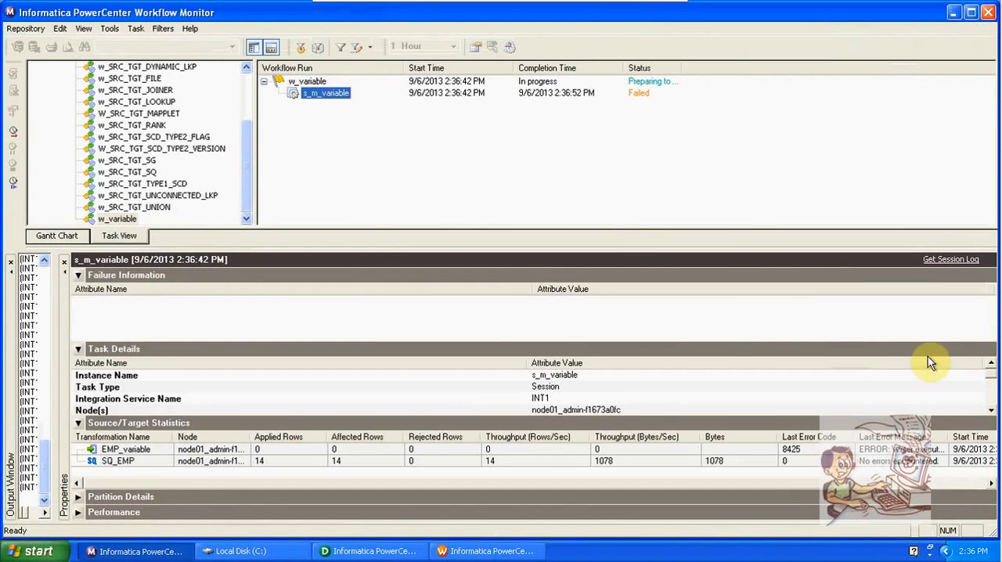
- Switch to PowerCenter Designer and open the Target Designer showing the EMP_variable target
click(378, 552)
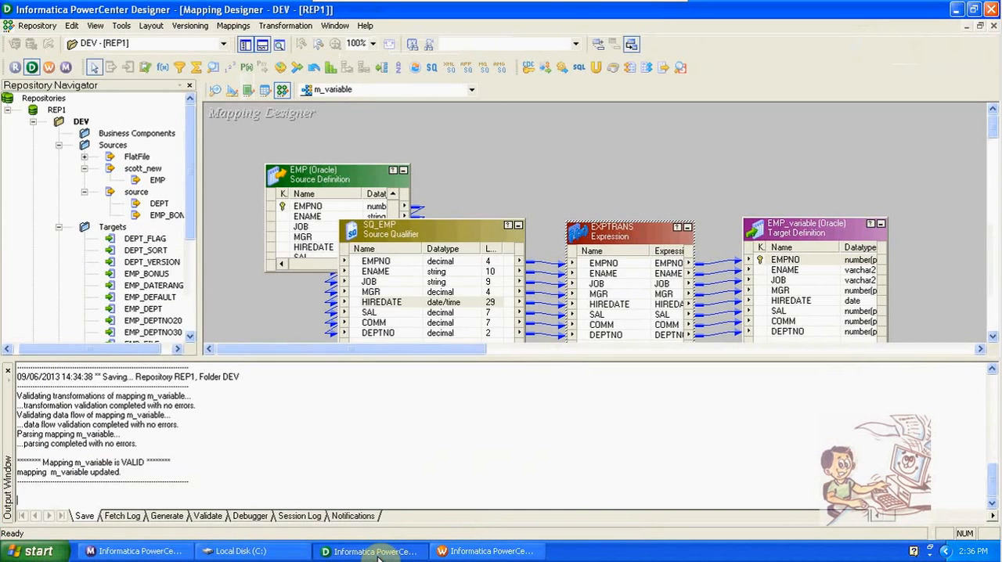
click(232, 91)
click(229, 26)
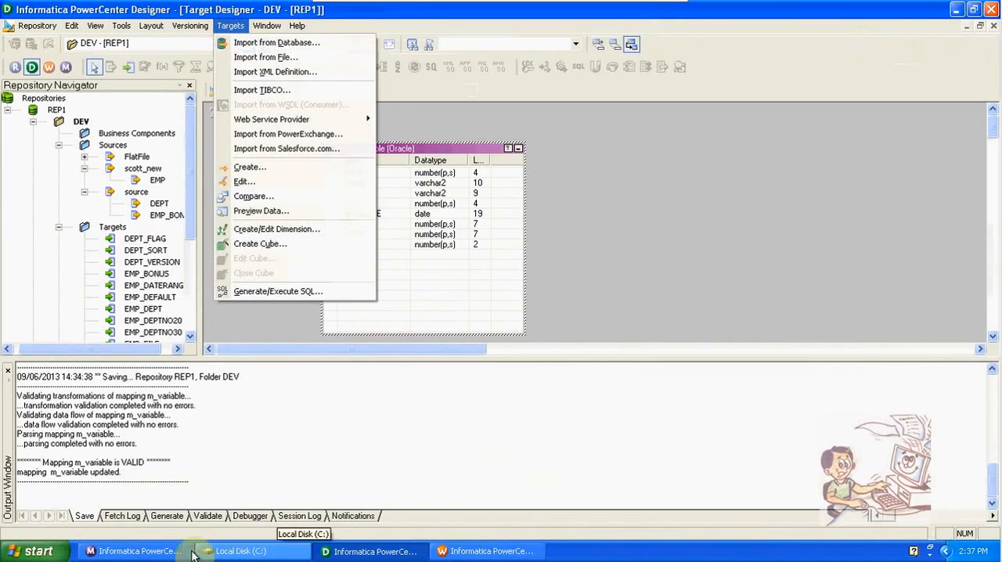
- Return to Workflow Monitor and examine the task details and source/target statistics of the s_m_variable run
click(166, 552)
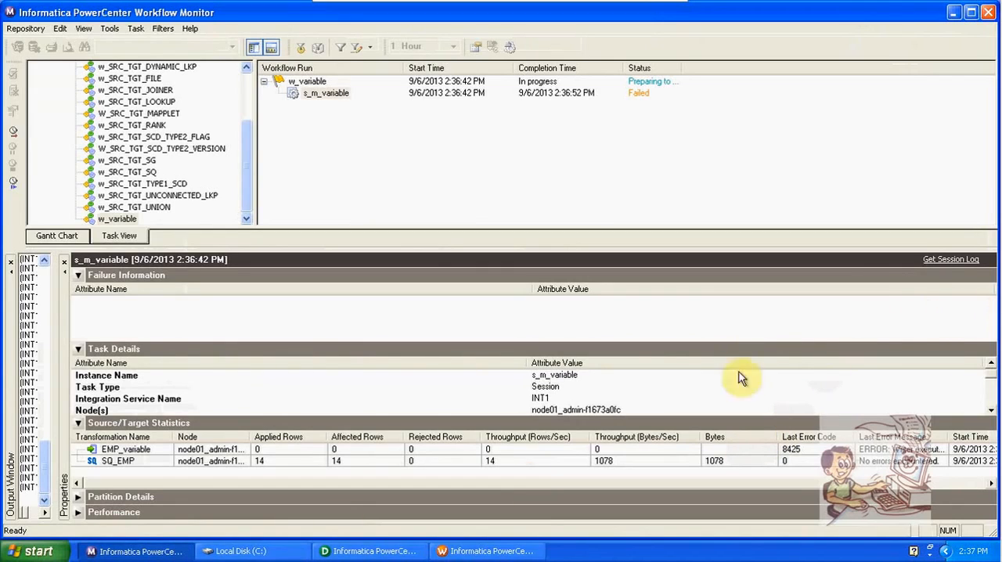
scroll(624, 397, down, 5)
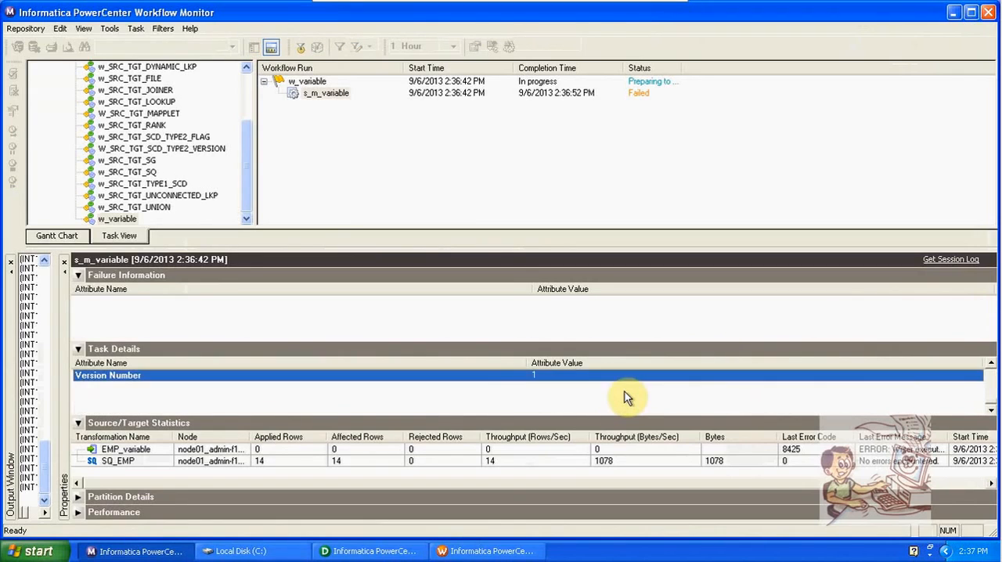
scroll(626, 398, down, 1)
scroll(627, 397, up, 1)
click(626, 398)
- In Designer, open SQL generation for the EMP_variable target and connect to the scott_new ODBC source with the database username and password
click(374, 553)
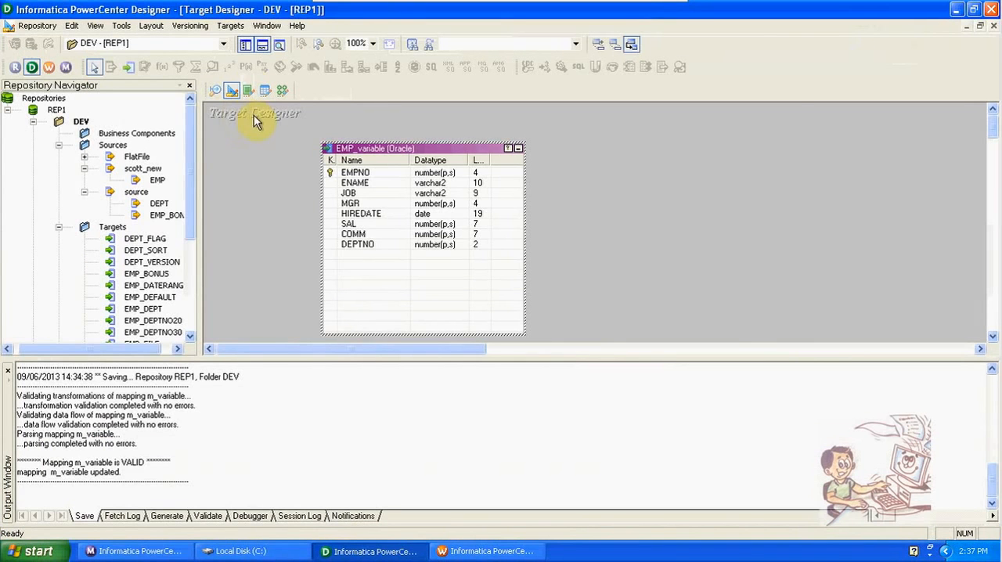
click(230, 25)
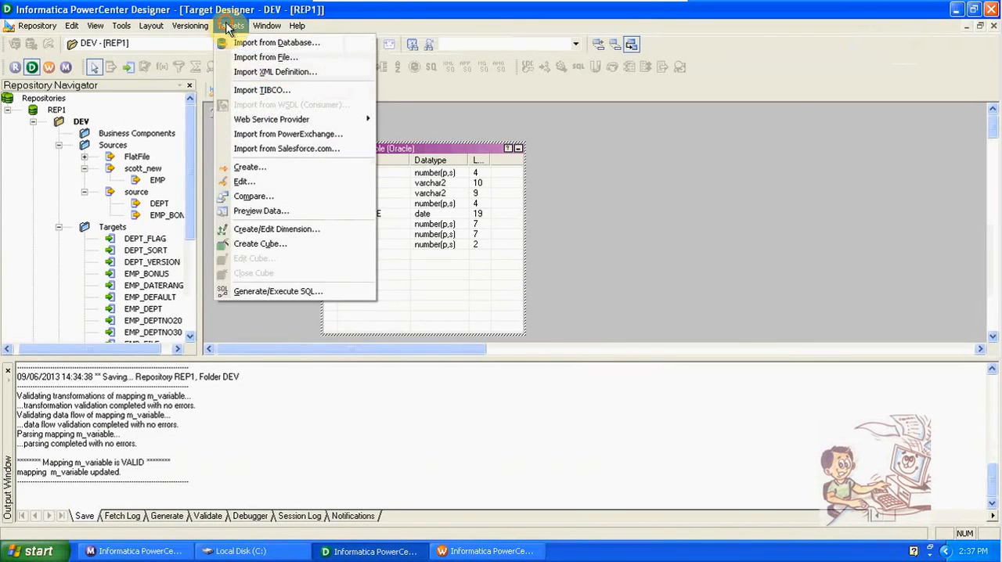
click(310, 293)
click(704, 183)
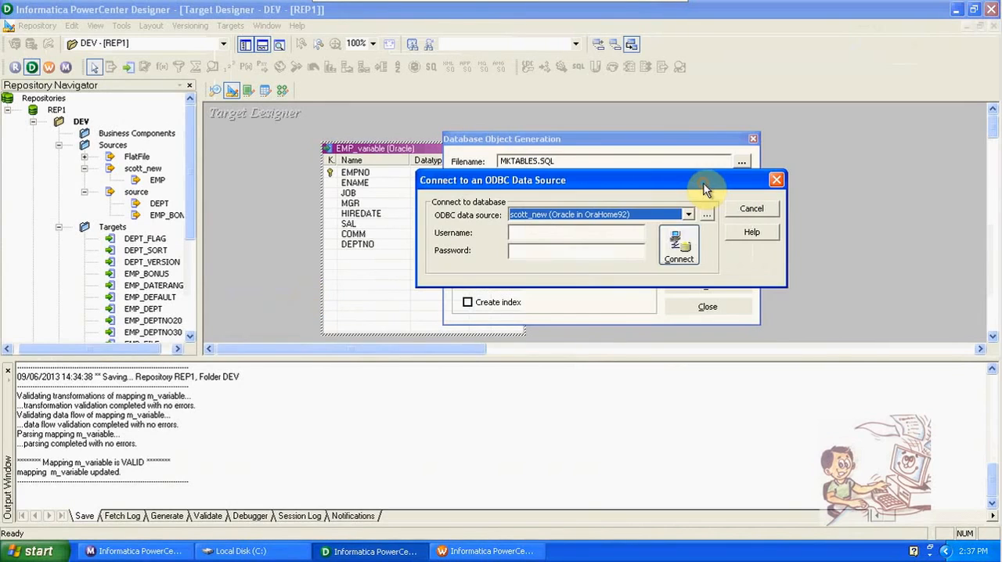
click(617, 234)
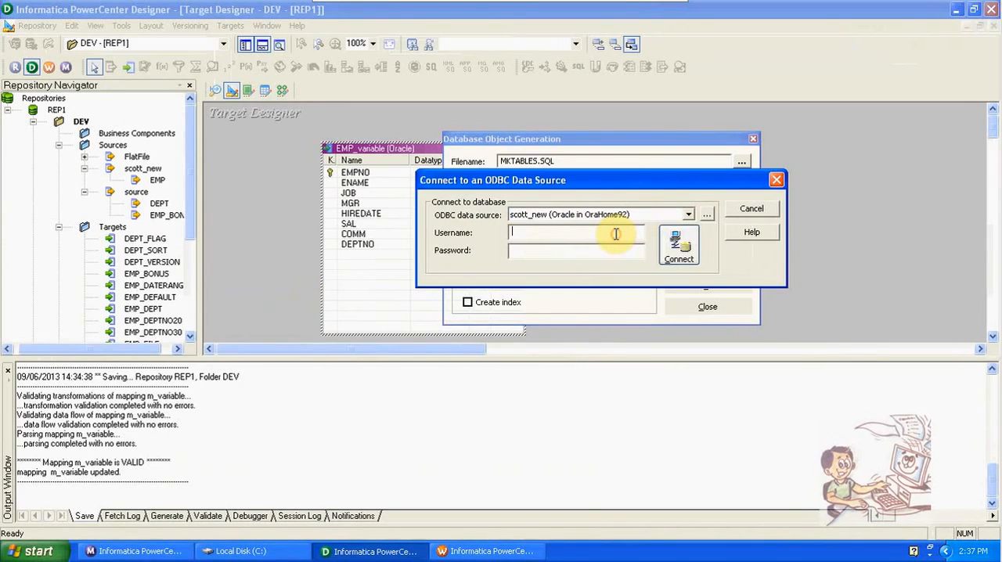
text(scott)
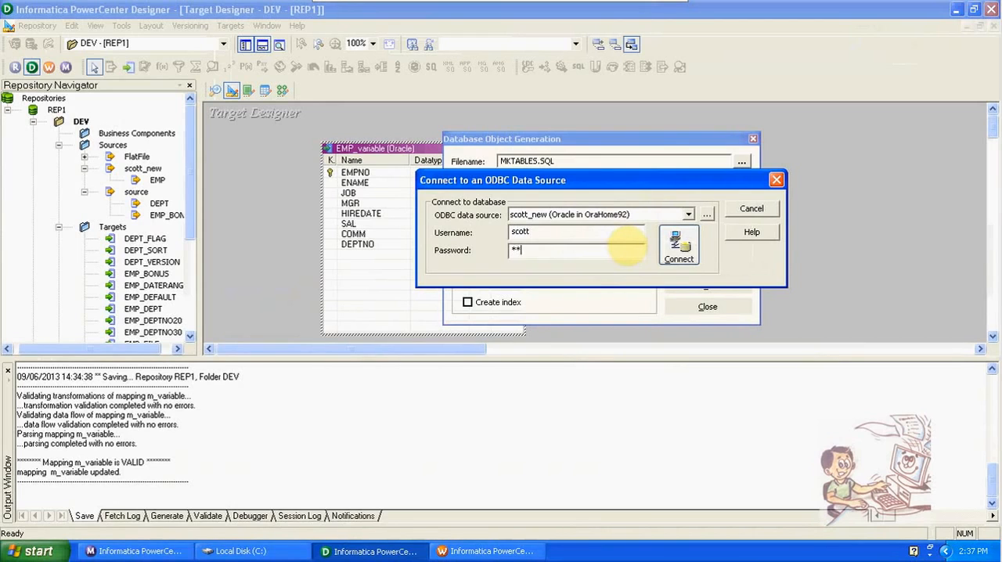
click(678, 245)
- Generate and execute MKTABLES.SQL for all tables to create the EMP_variable table with its primary key, and close the generation dialog
click(686, 286)
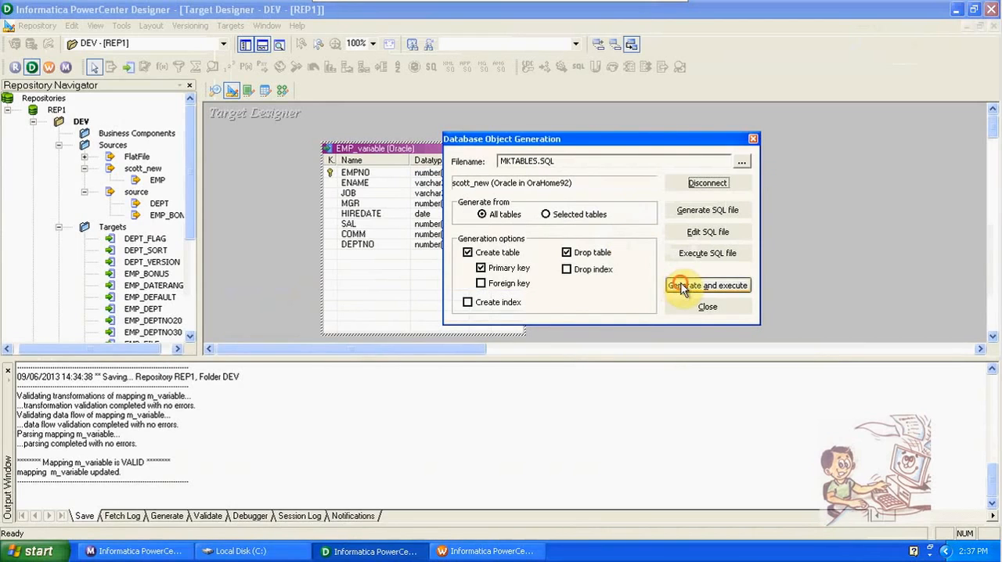
click(553, 261)
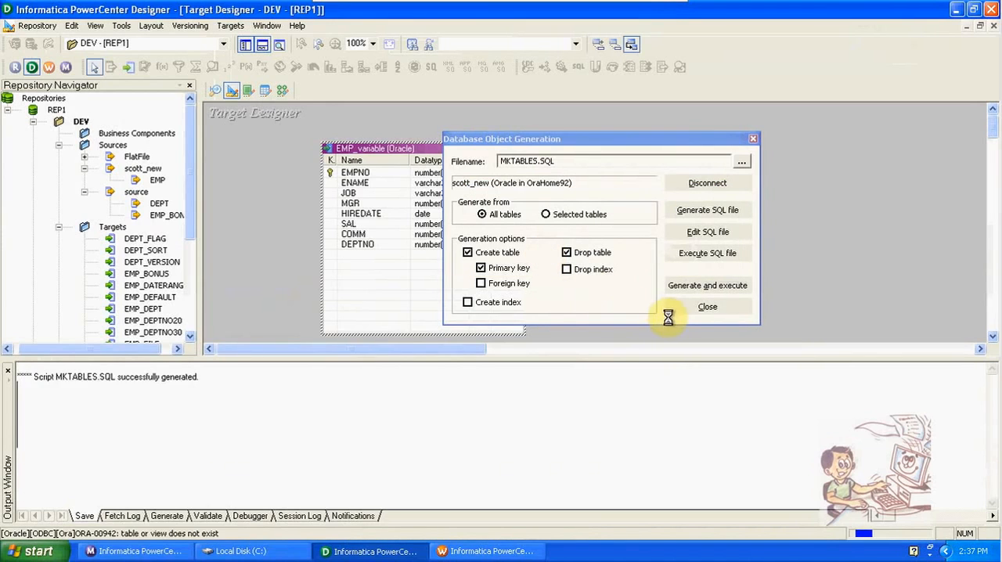
click(707, 307)
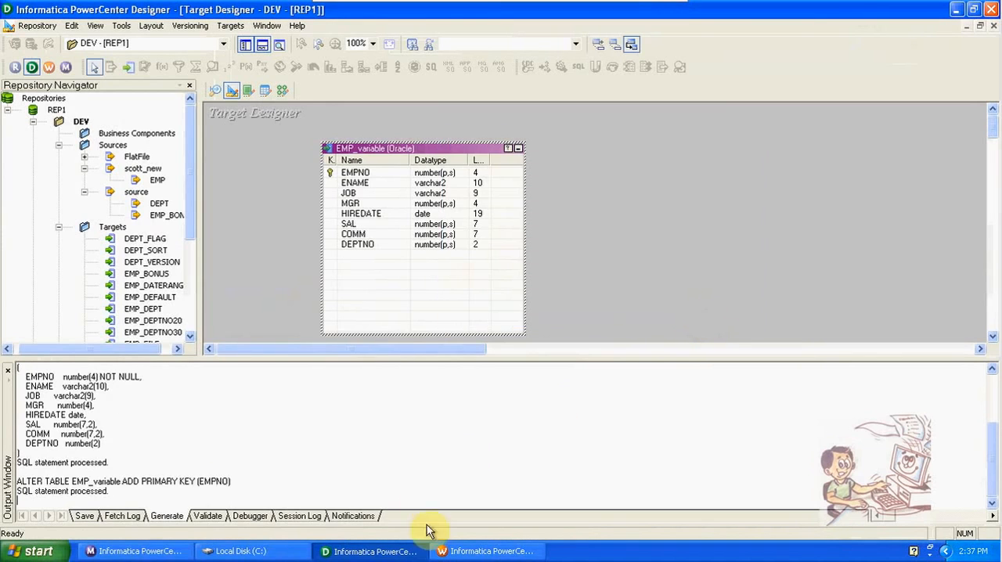
- In Workflow Manager, assign the scott_new connection to the EMP_variable target in session s_m_variable and save the workflow
click(470, 557)
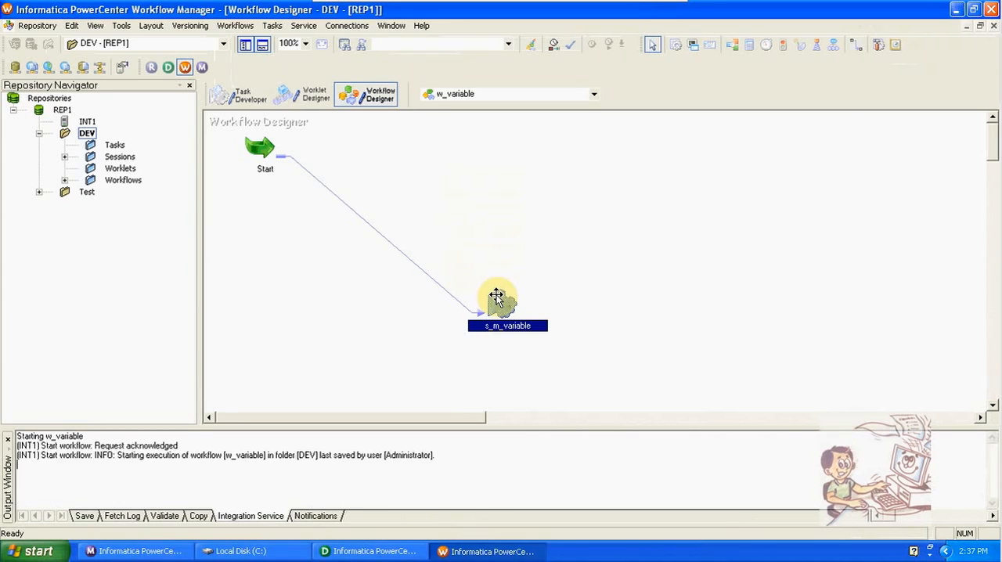
double_click(496, 296)
click(526, 92)
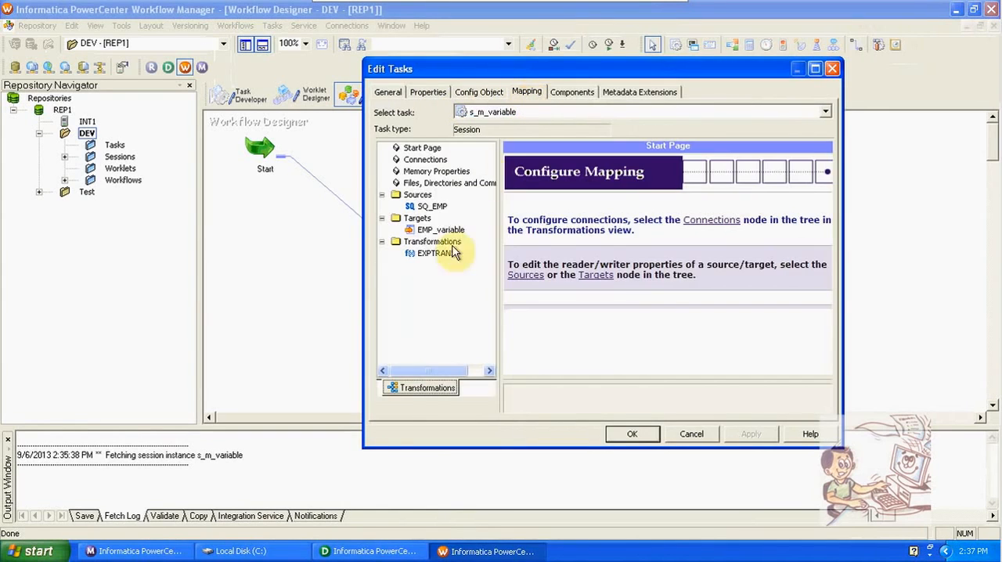
click(437, 232)
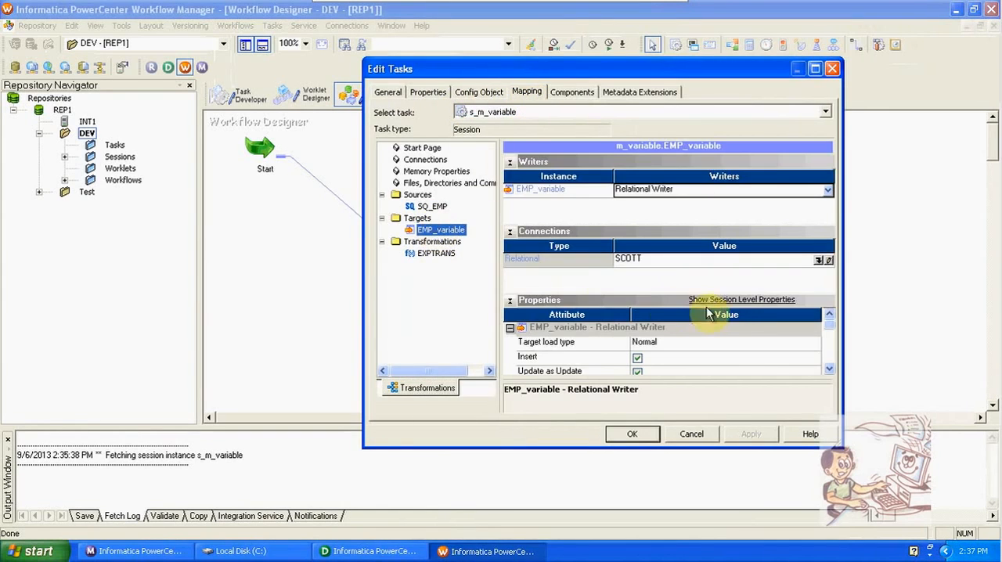
click(818, 260)
click(531, 266)
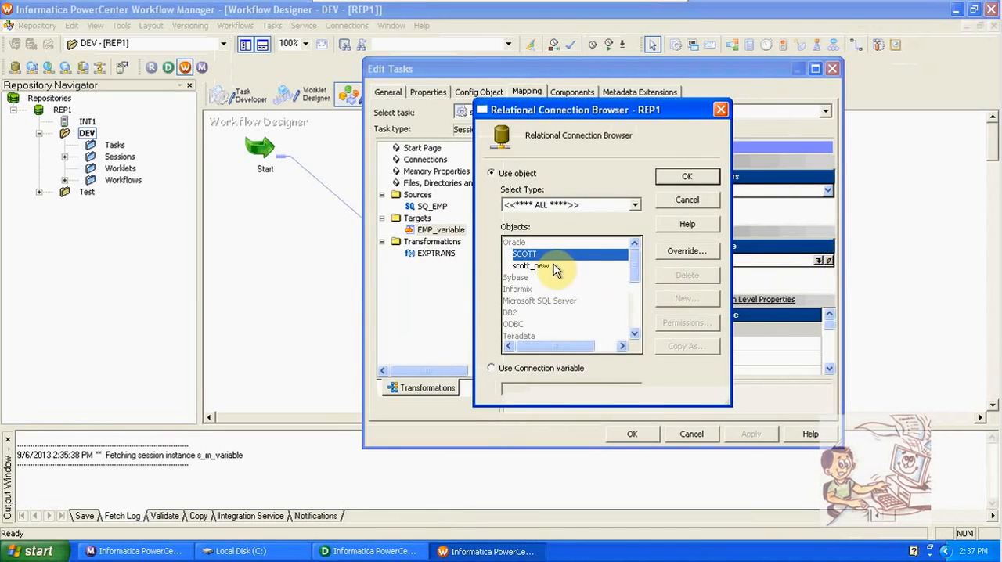
click(689, 177)
click(632, 433)
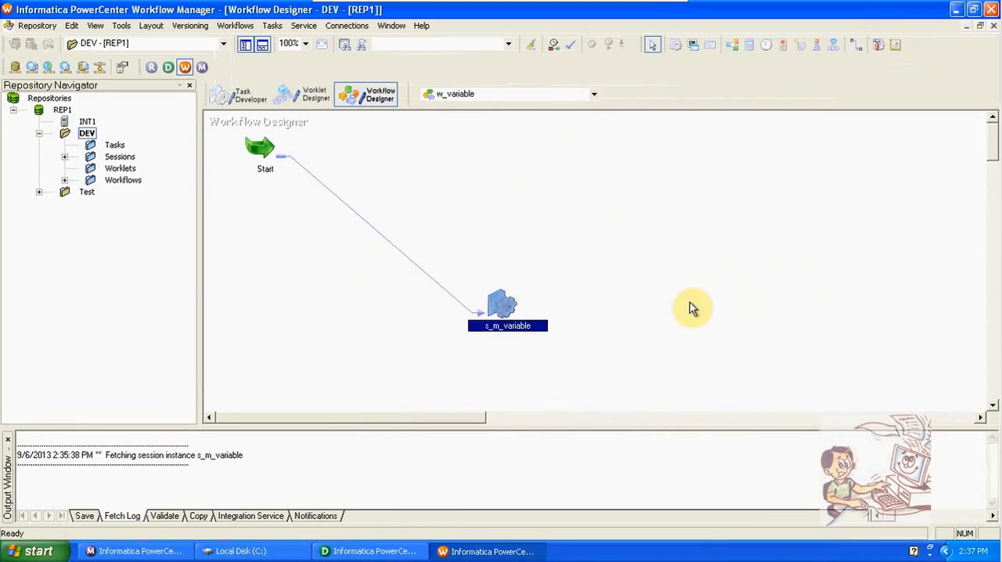
key(ctrl+s)
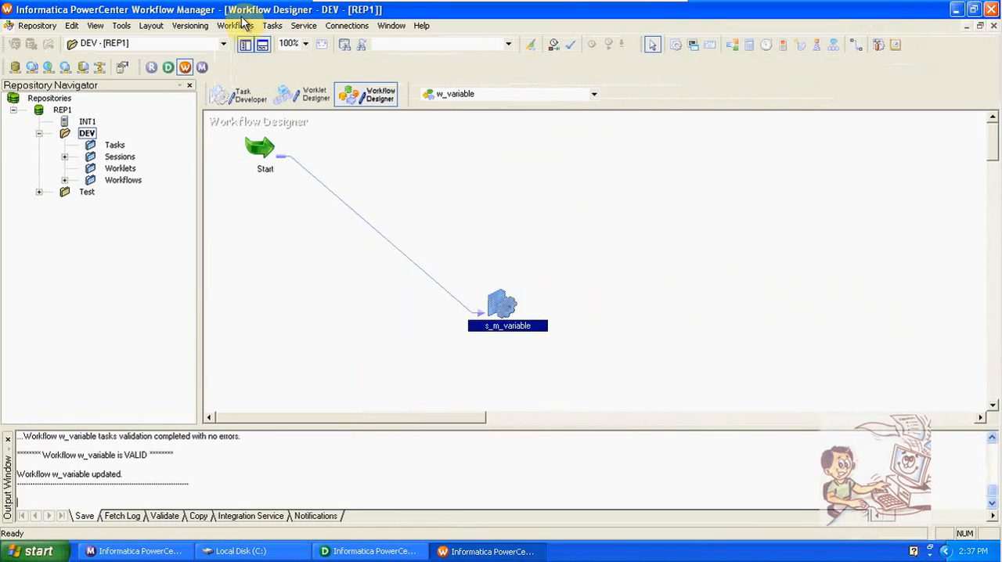
- Start the w_variable workflow again and check the newest s_m_variable run in Workflow Monitor with the Status column widened
click(240, 25)
click(264, 103)
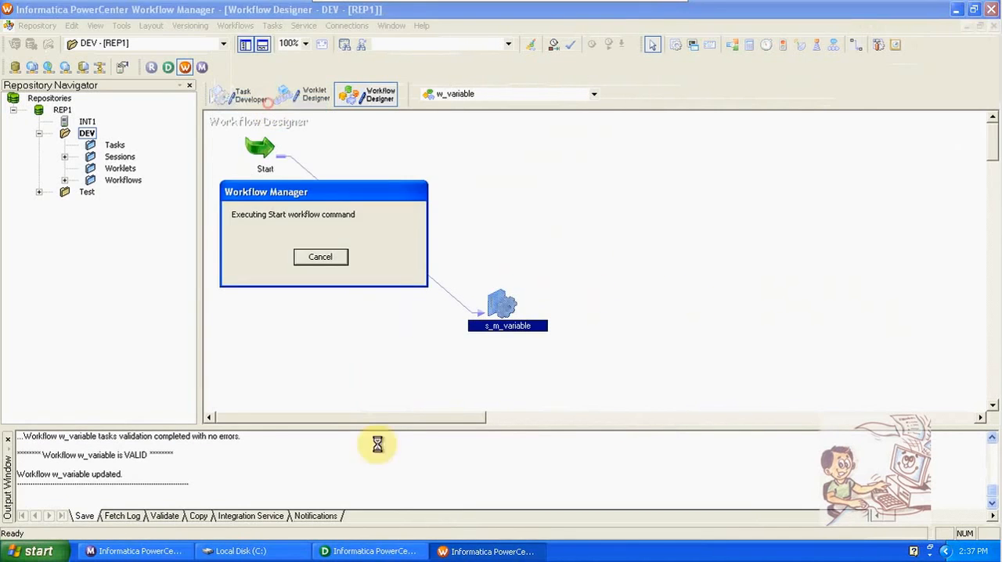
click(140, 551)
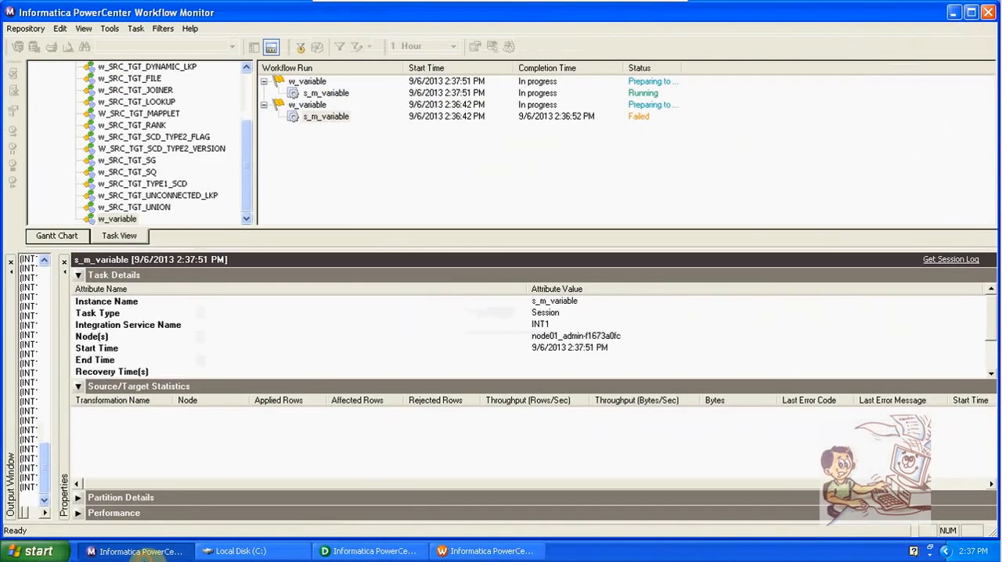
click(339, 93)
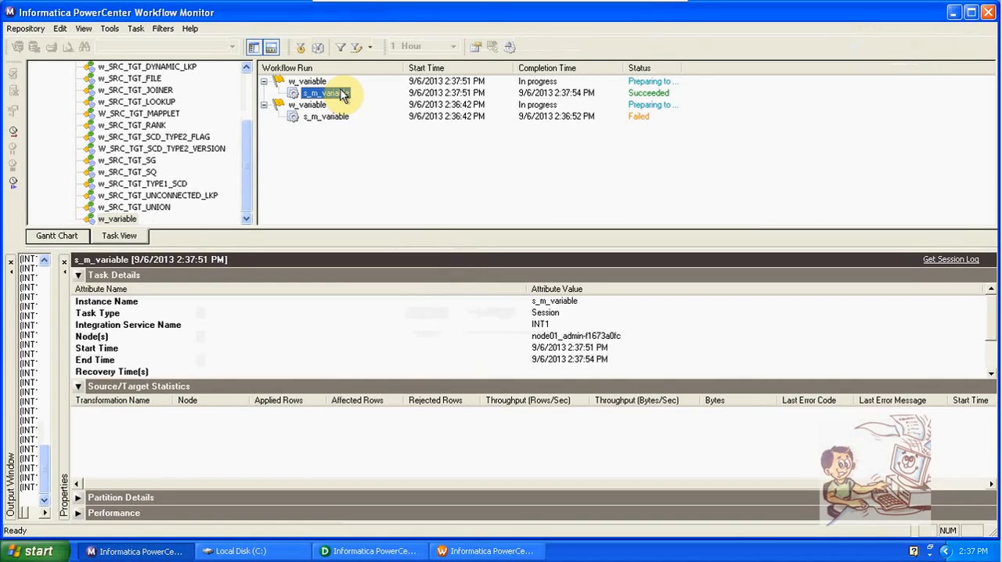
drag(682, 68, 730, 68)
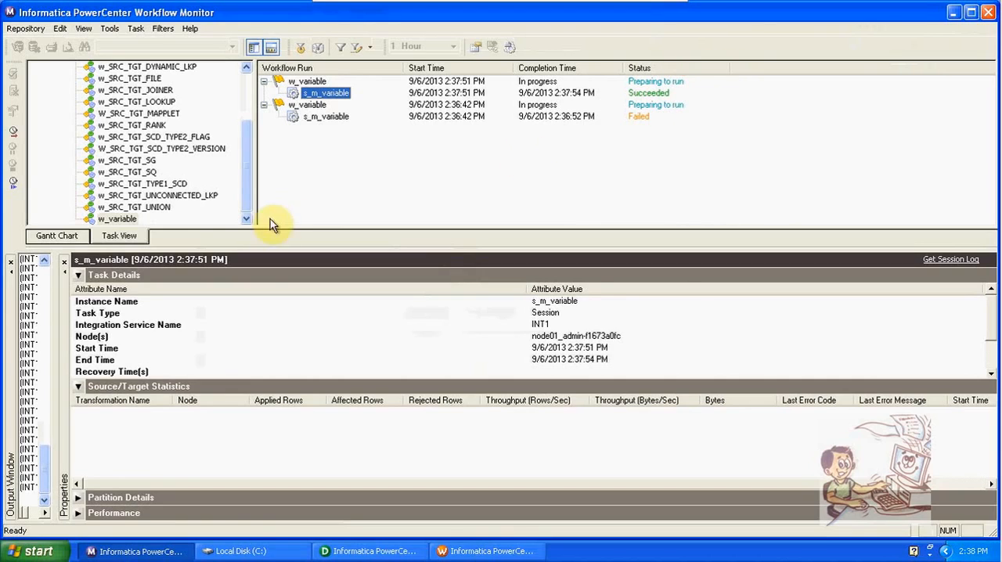
- Show the Gantt Chart with a wider Name column and select s_m_variable under w_variable
click(78, 237)
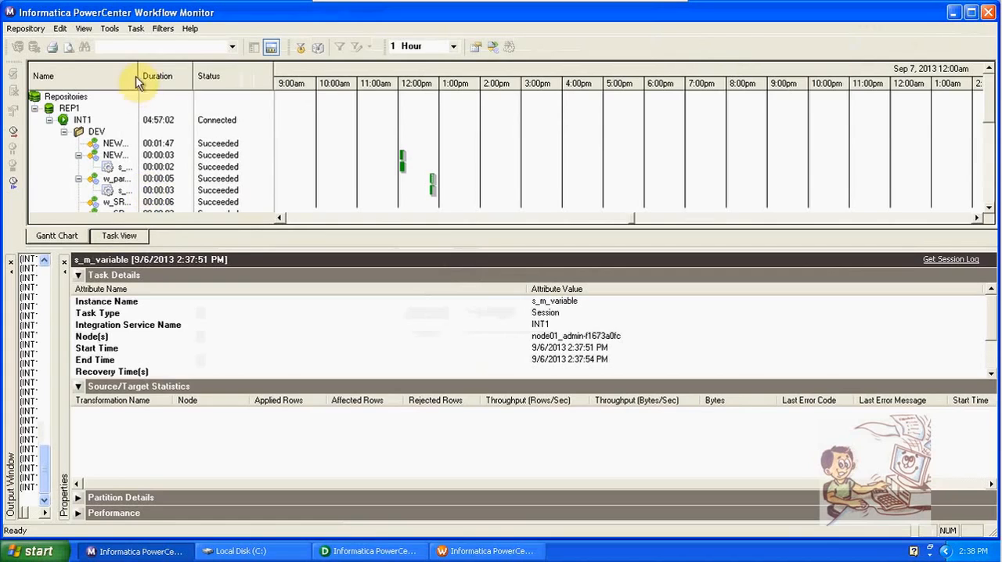
drag(137, 82, 274, 88)
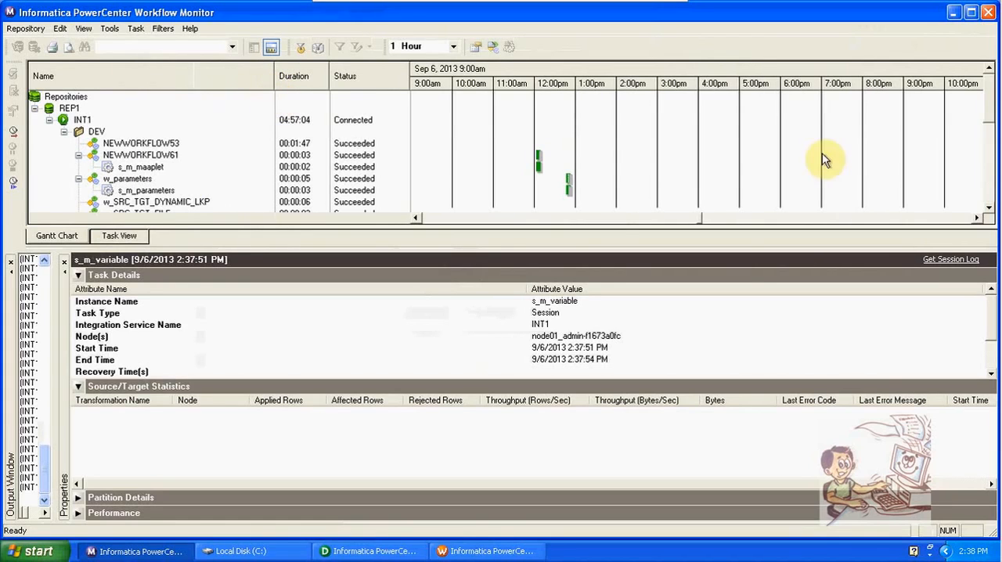
drag(989, 114, 992, 174)
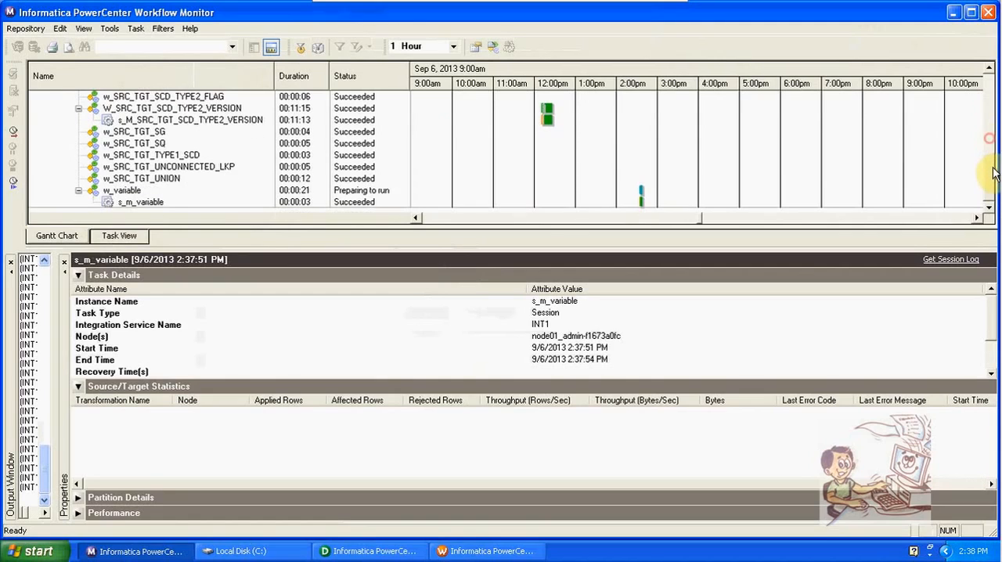
click(155, 202)
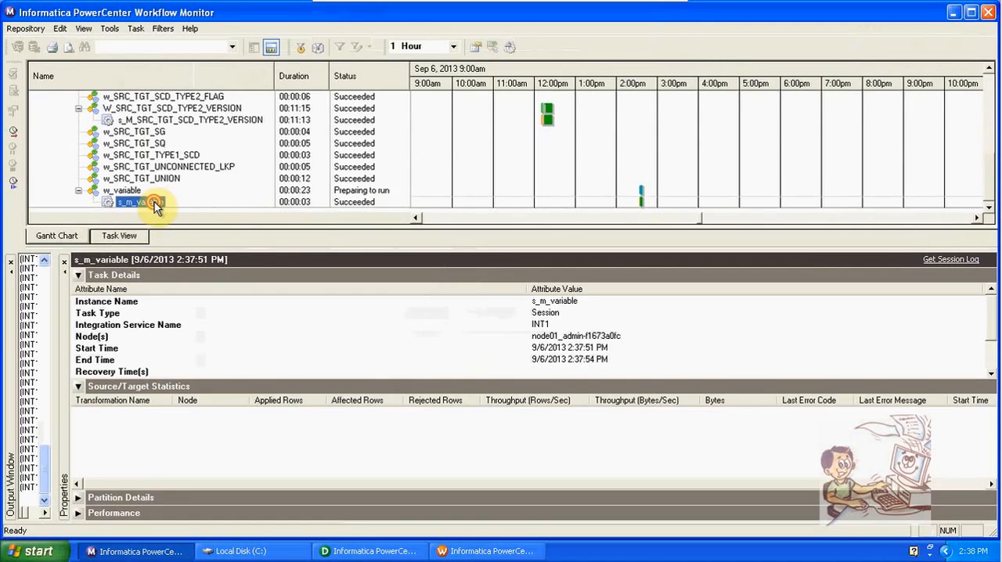
- Return to Task View and get the run properties of the newest s_m_variable run
click(99, 236)
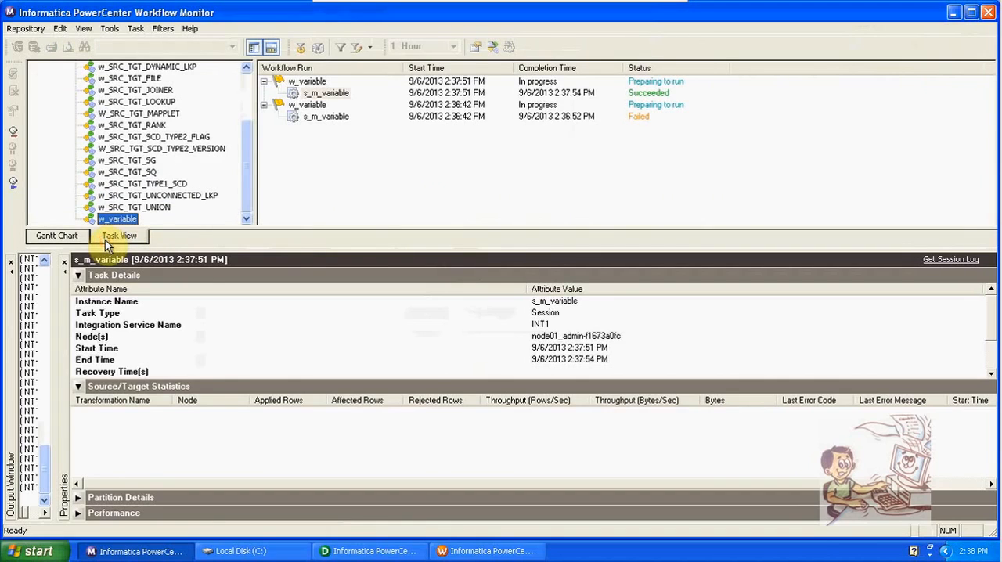
click(337, 94)
right_click(336, 94)
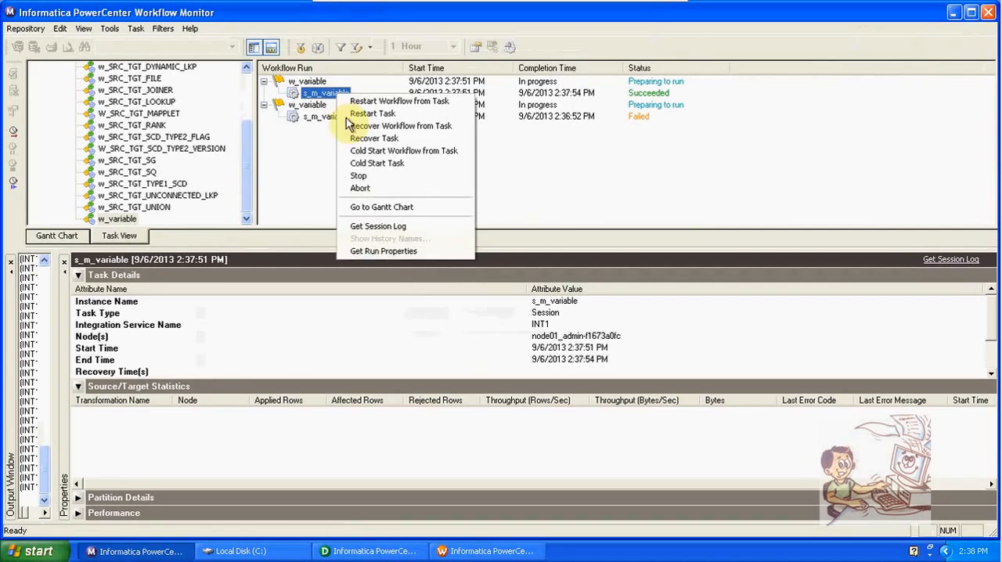
click(385, 251)
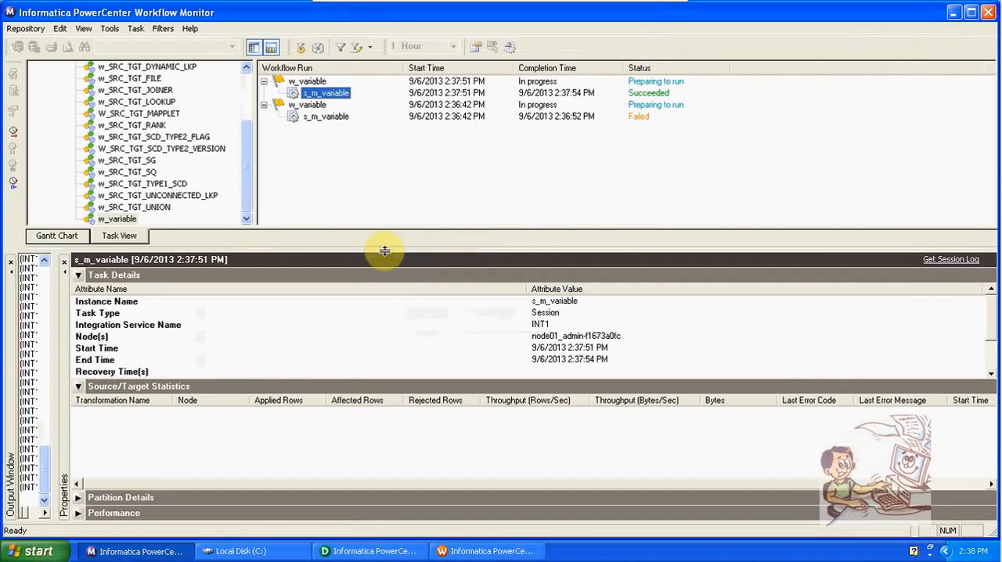
- Switch to Workflow Manager and view the persistent mapping variable values of session s_m_variable after the run
click(484, 551)
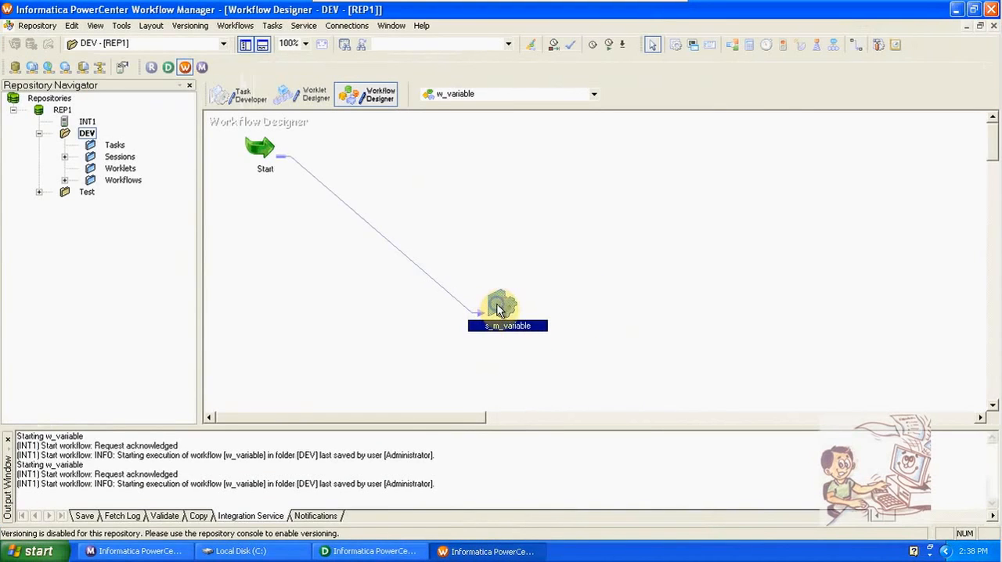
right_click(500, 309)
click(531, 376)
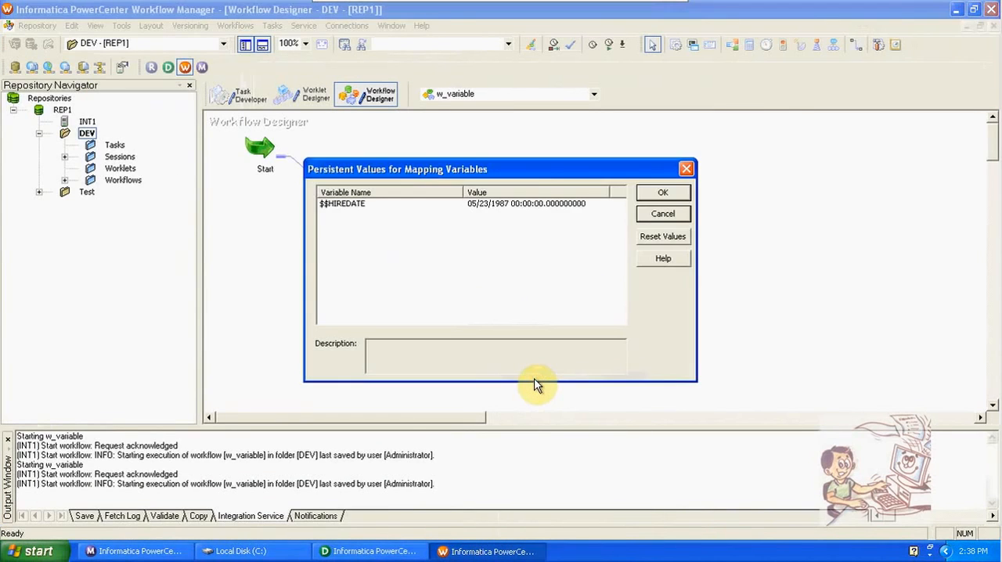
- Launch SQL*Plus from the Windows Run dialog and log in to the oracle database with the account's username and password
click(509, 232)
click(35, 551)
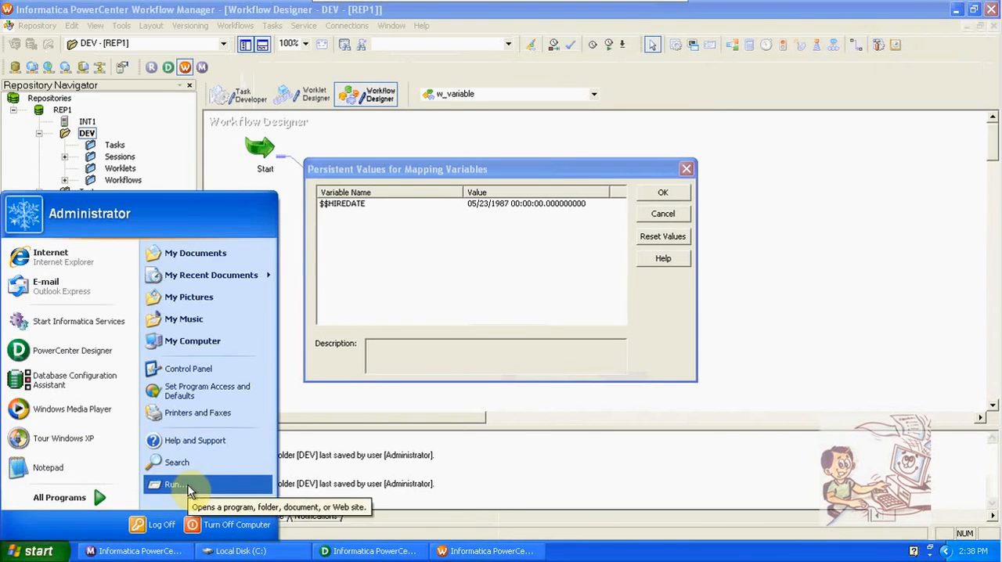
click(180, 483)
click(113, 513)
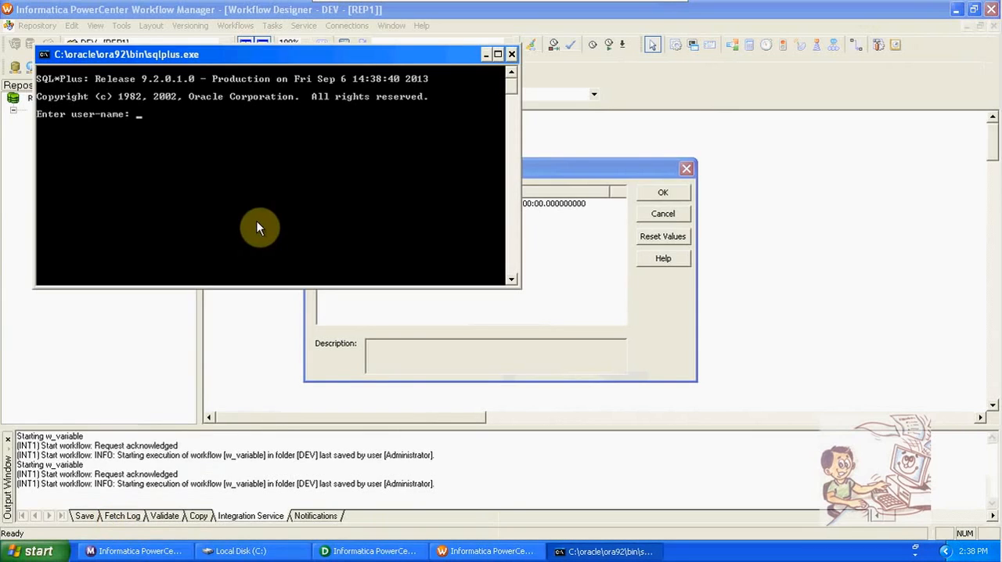
text(scott/tiger@oracle)
key(Return)
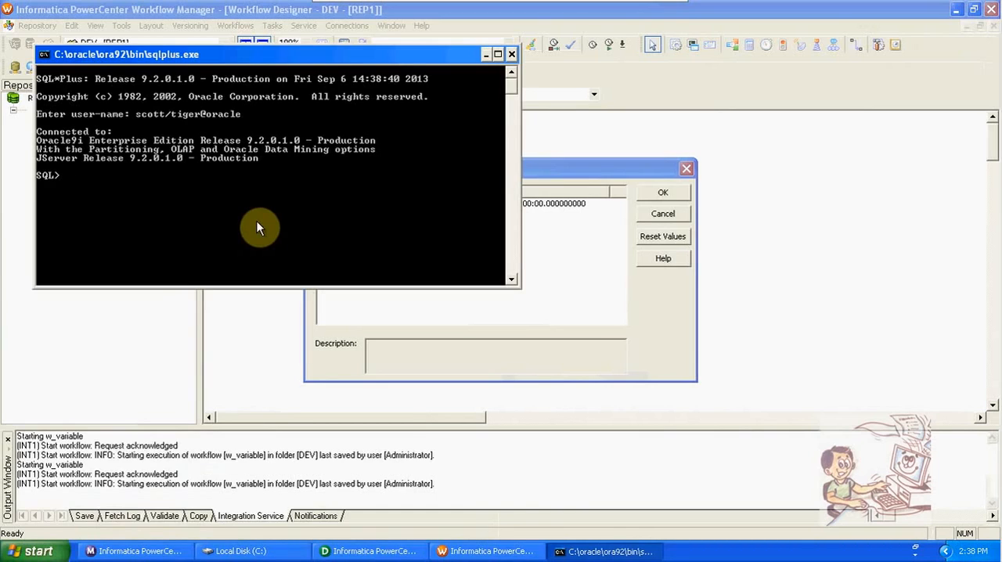
- Set the SQL*Plus number width to 4, query all rows of emp and compare their hire dates with the persistent $$HIREDATE value
text(set num4;)
key(Return)
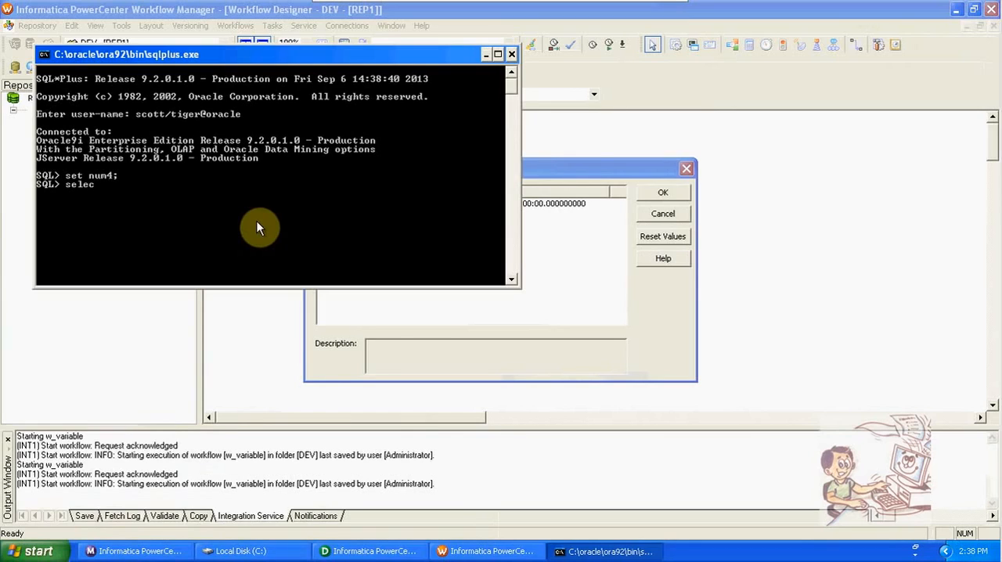
text(select * from emp;)
key(Return)
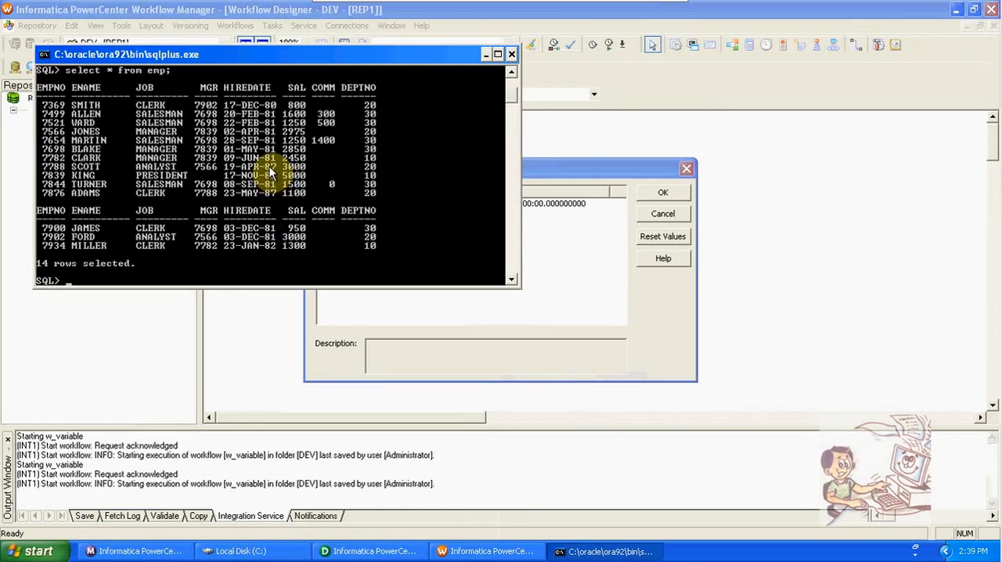
drag(575, 163, 686, 166)
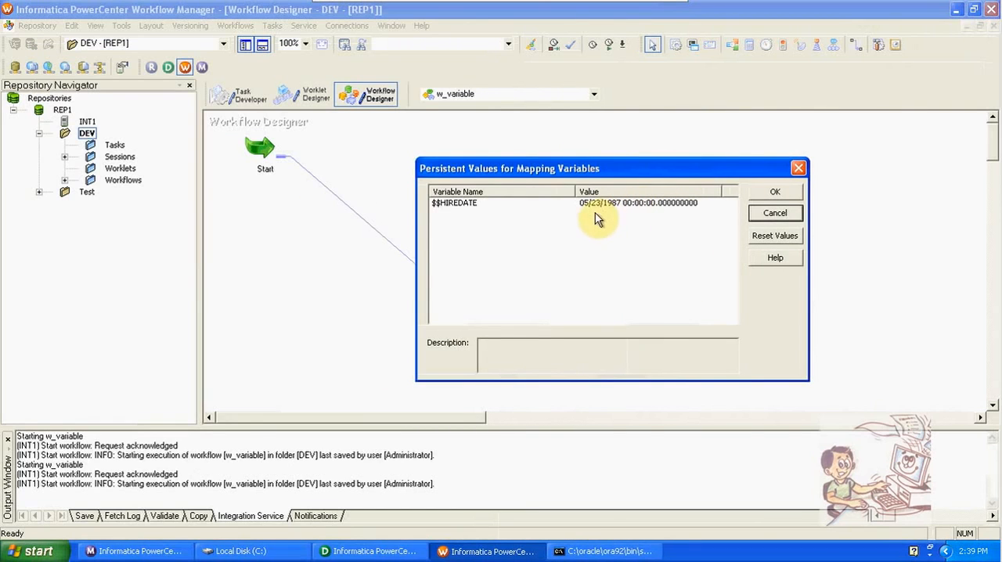
click(605, 553)
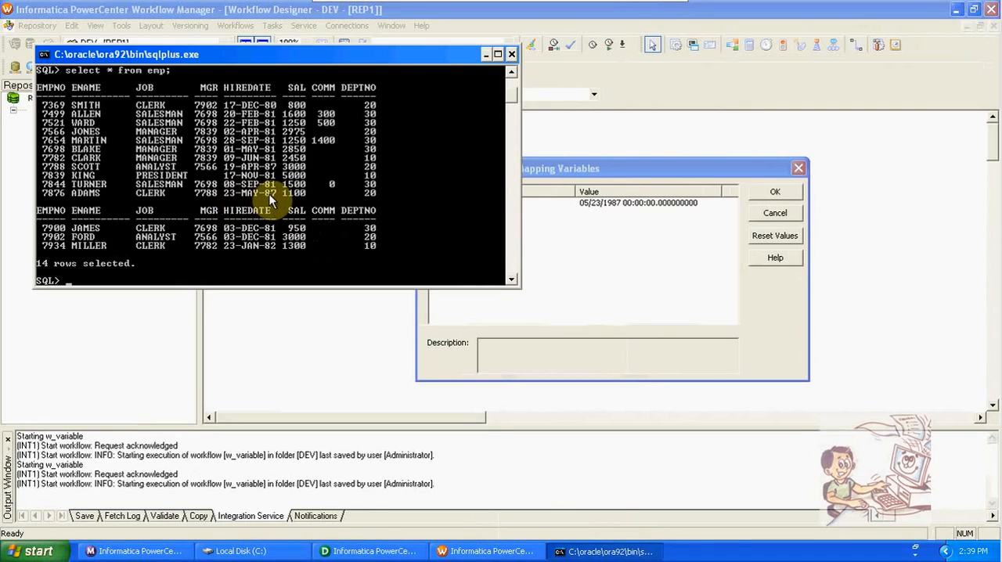
- Start an insert statement for emp with employee number 1000, the employee's name and the job 'salesman'
text(insert into emp values)
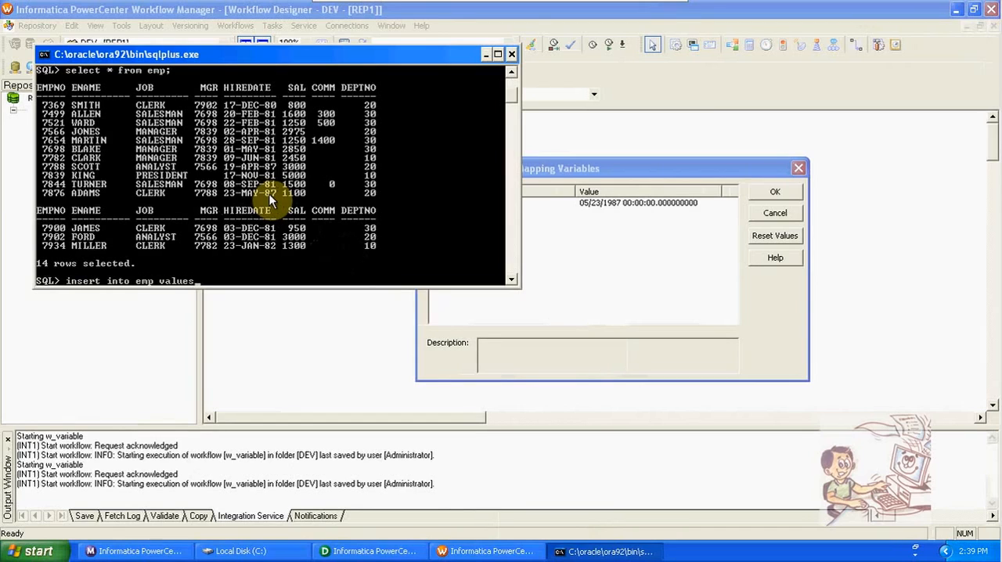
text((1000,'ravi','salesman)
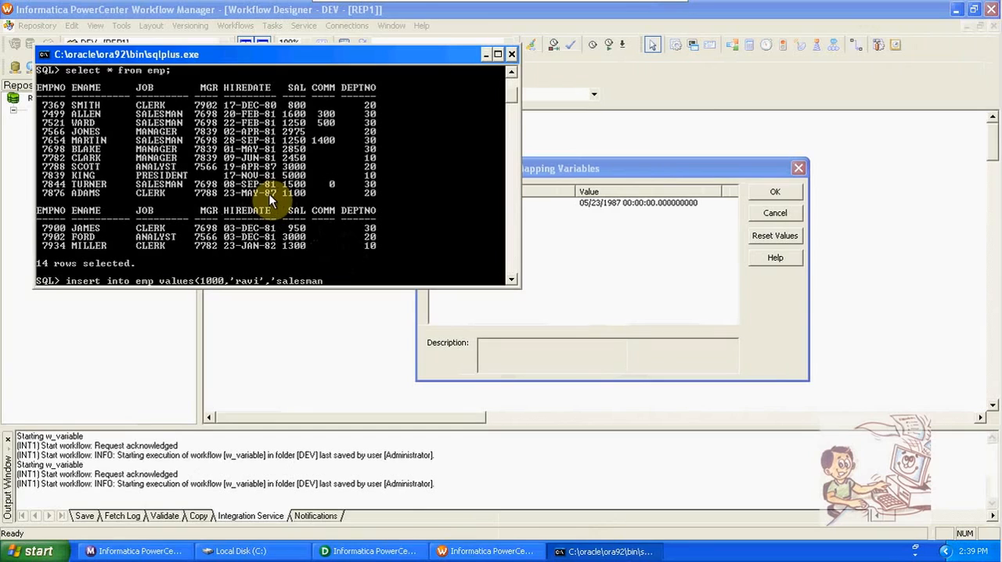
text(',7902,'20-nov)
- Continue the emp insert statement with manager number 7902 and hire date '20-NOV-2012'
key(BackSpace)
key(BackSpace)
key(BackSpace)
text(NOV-2012)
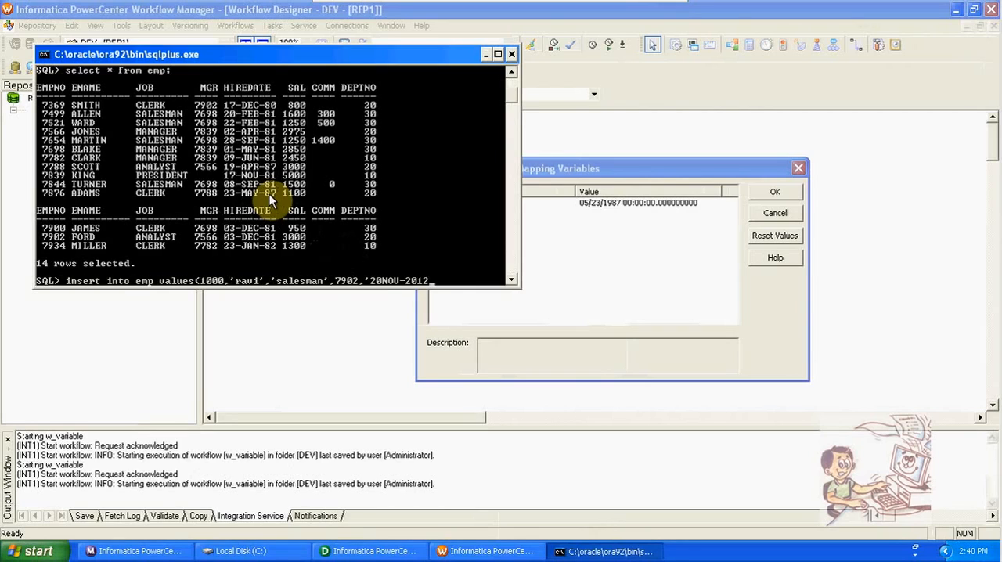
key(BackSpace)
key(BackSpace)
key(BackSpace)
key(BackSpace)
key(BackSpace)
key(BackSpace)
key(BackSpace)
key(BackSpace)
text(-NOV-2012',1000)
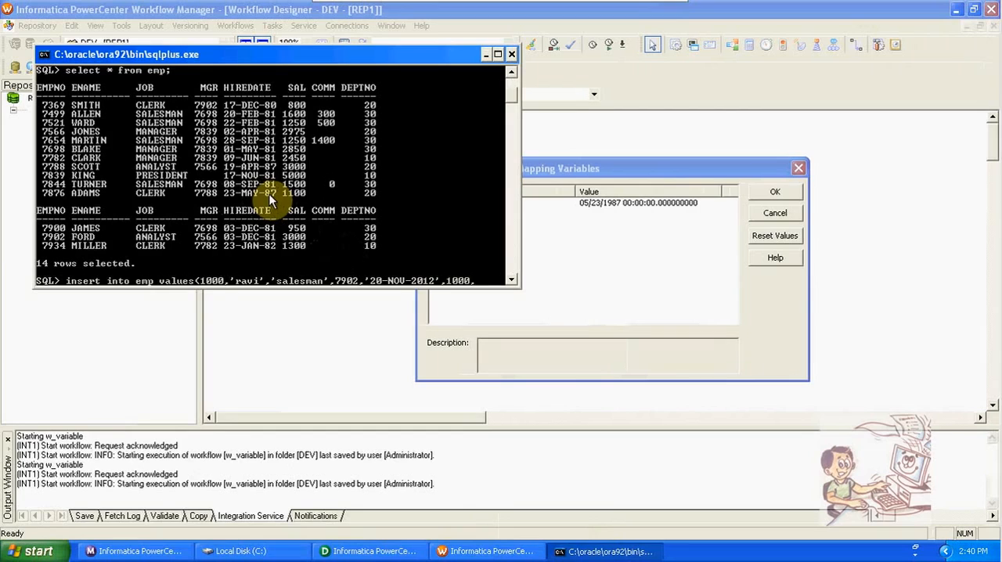
text(,200,20;)
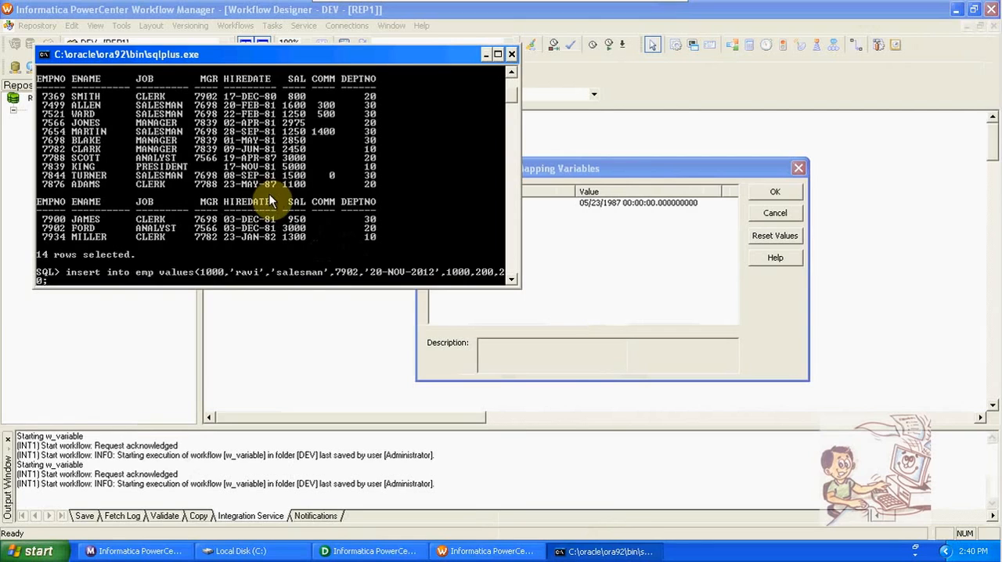
- Add salary 1000, commission 200 and department 20 to the emp insert statement and try to run it
key(Return)
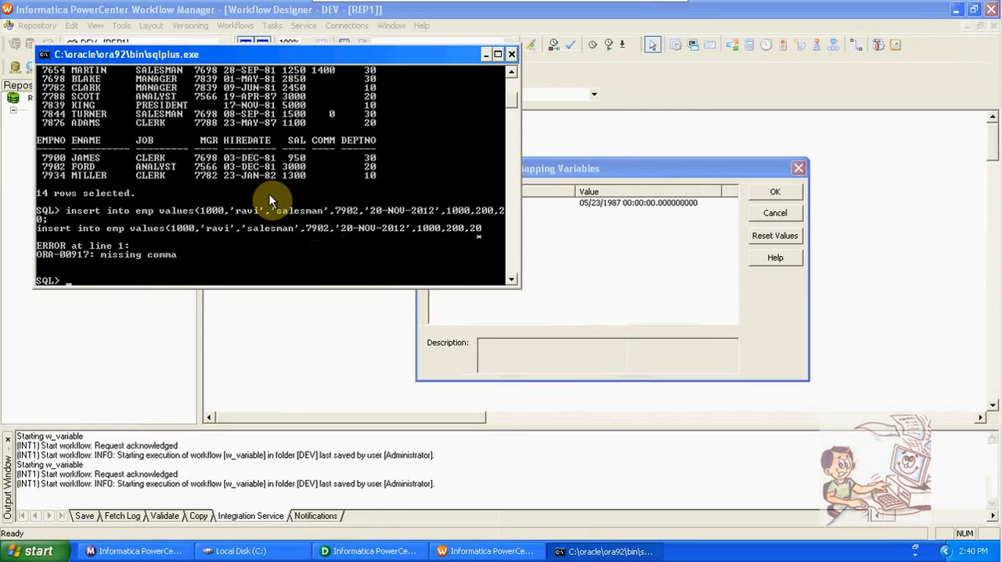
- Recall the insert statement, add the closing parenthesis before the semicolon, run it and commit the new emp row
key(Up)
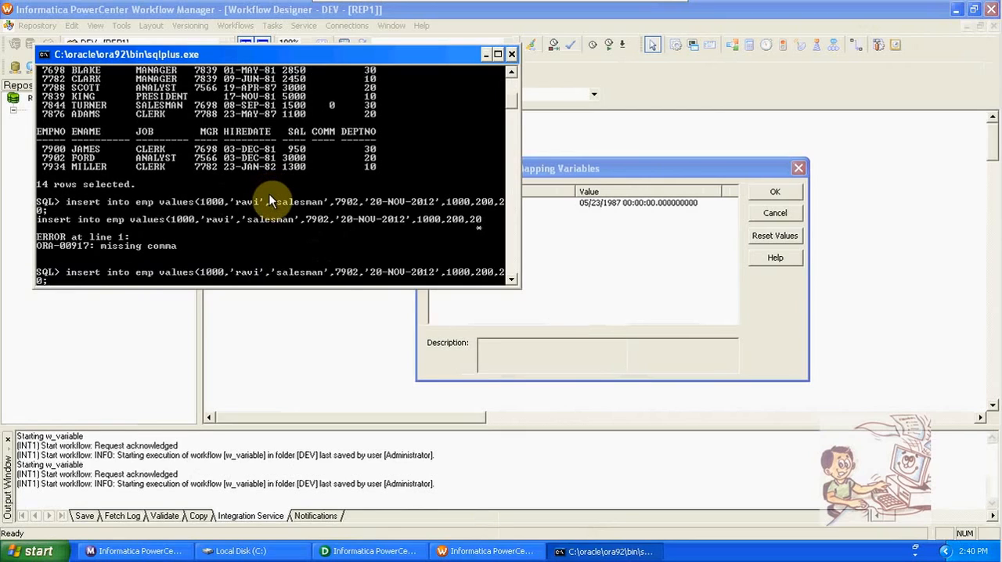
key(BackSpace)
text();)
key(Return)
text(COMMIT;)
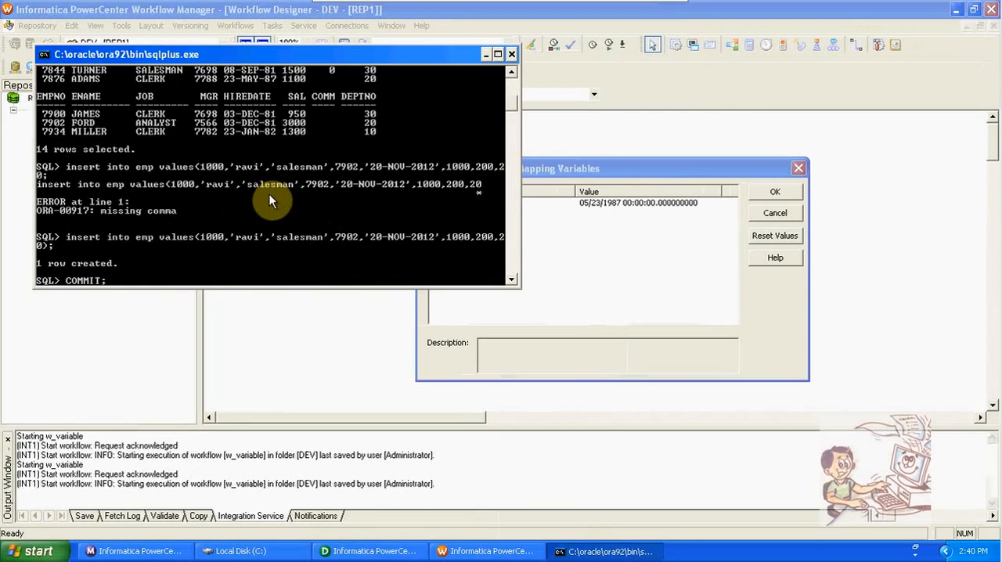
key(Return)
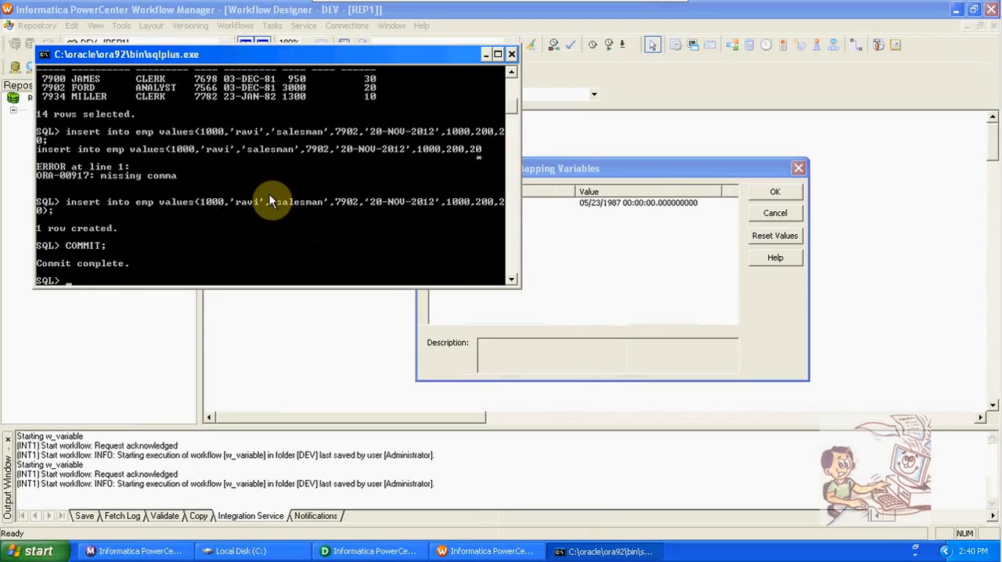
- Return to Workflow Manager, dismiss the persistent values of the mapping variables and start the w_variable workflow again
click(597, 278)
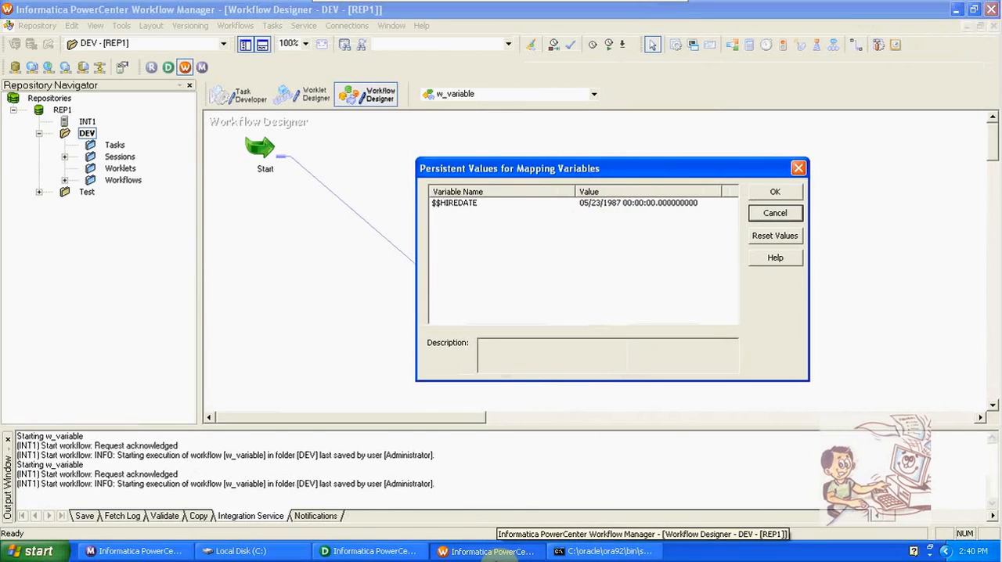
click(754, 216)
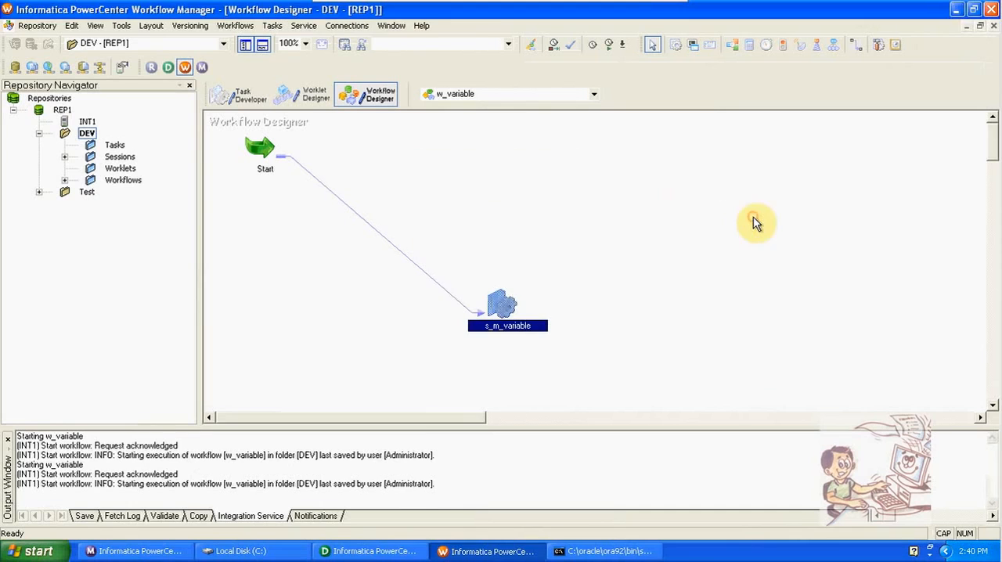
click(235, 25)
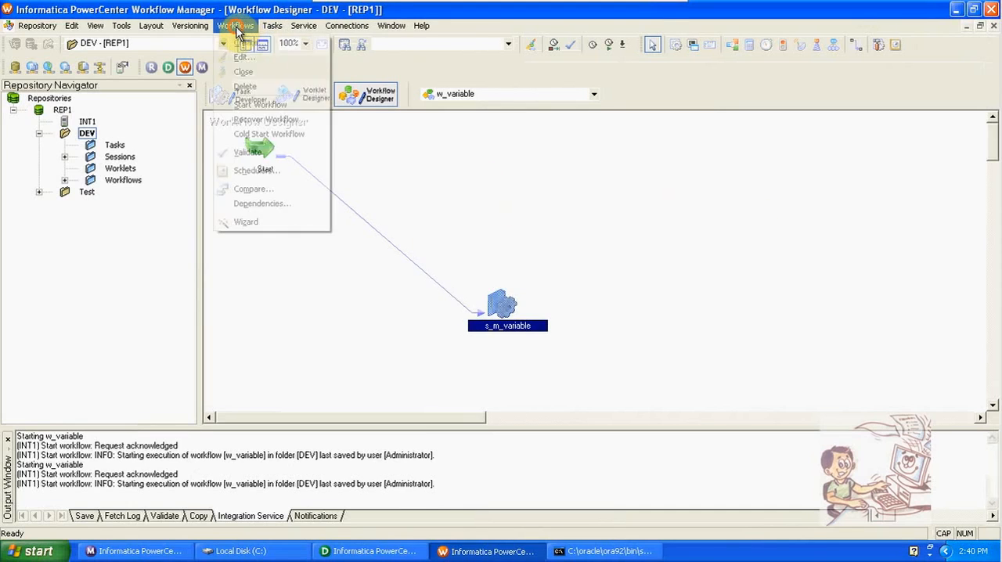
click(268, 105)
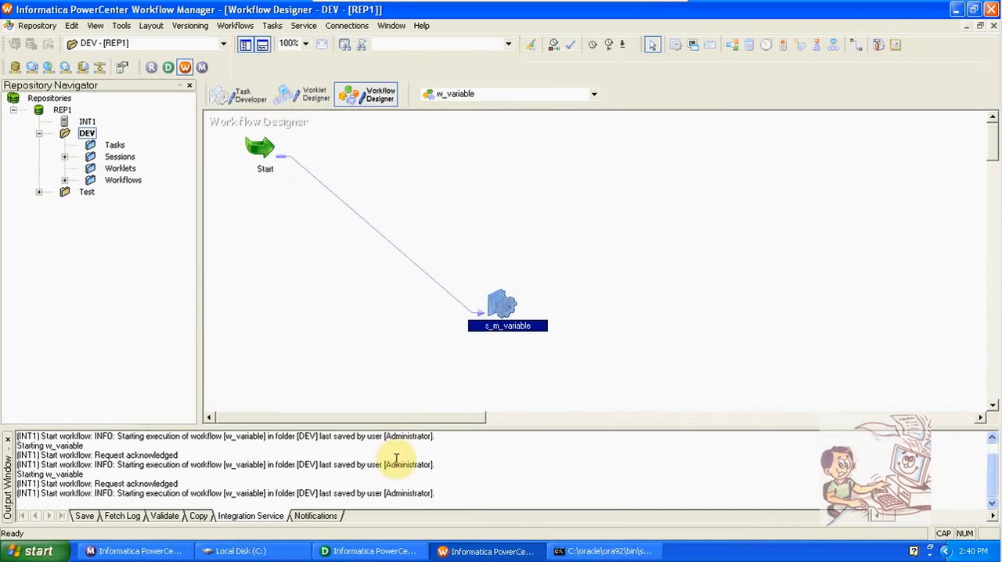
- Switch to Workflow Monitor and examine the run properties of the newest s_m_variable run
click(137, 551)
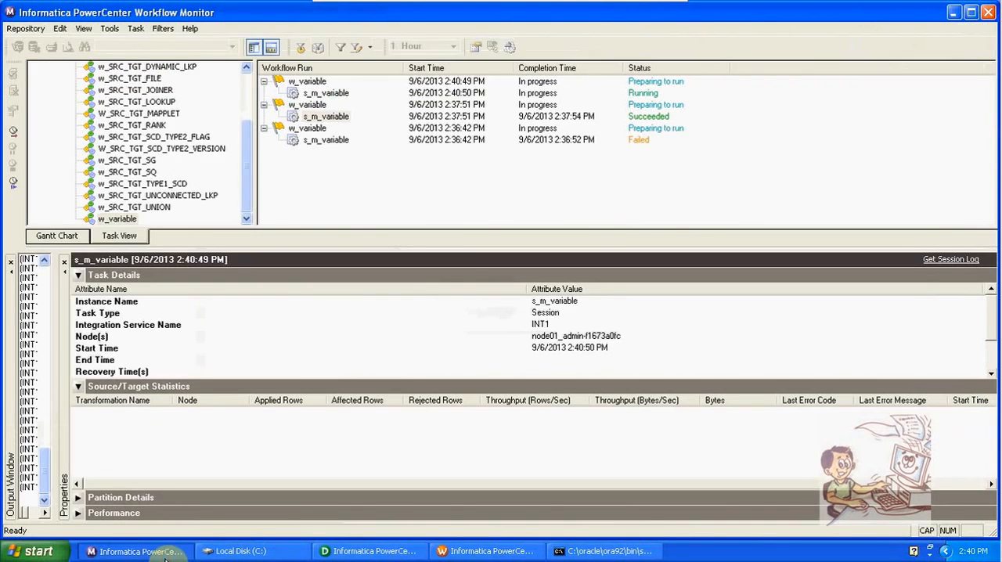
click(345, 94)
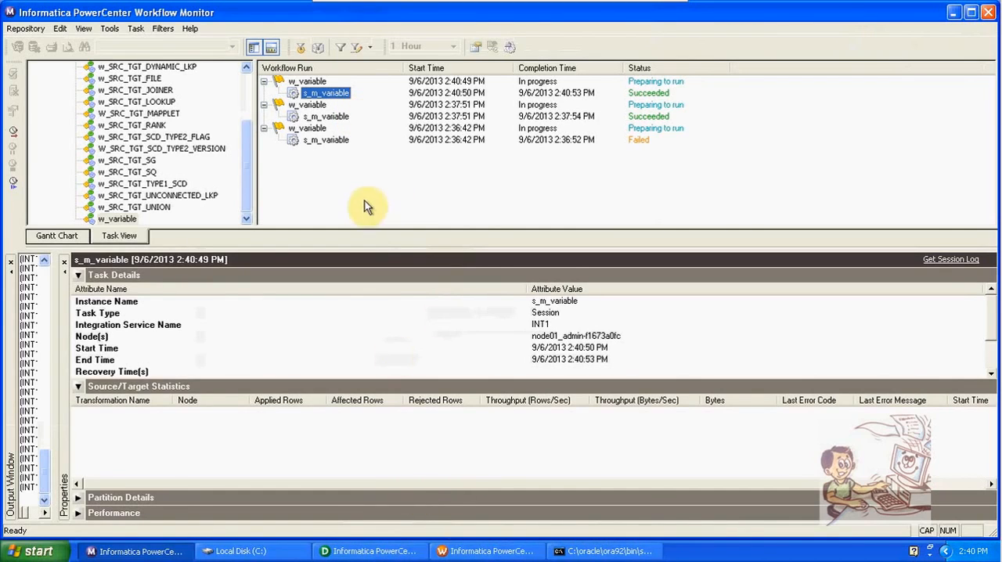
right_click(327, 93)
click(394, 250)
drag(999, 332, 988, 376)
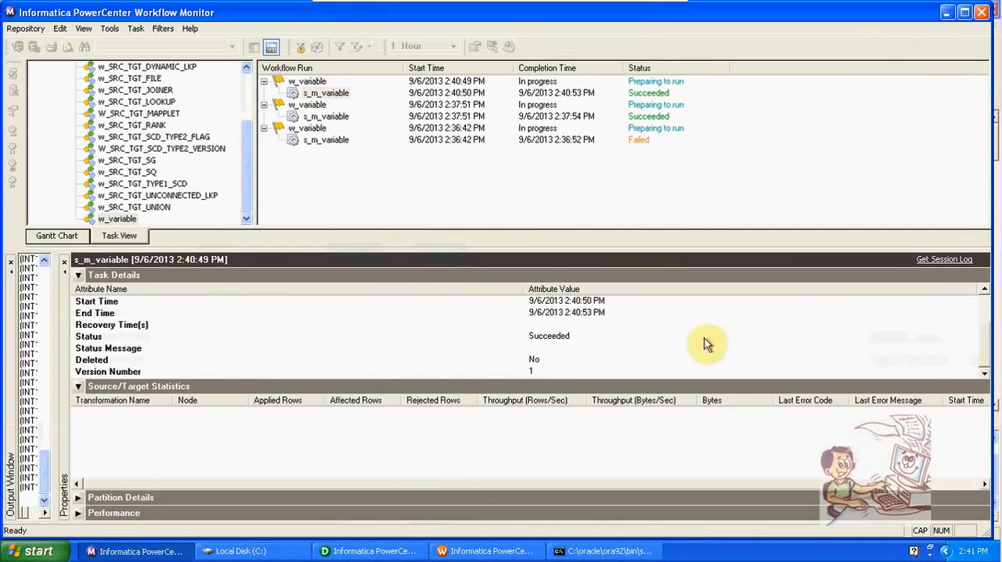
right_click(332, 94)
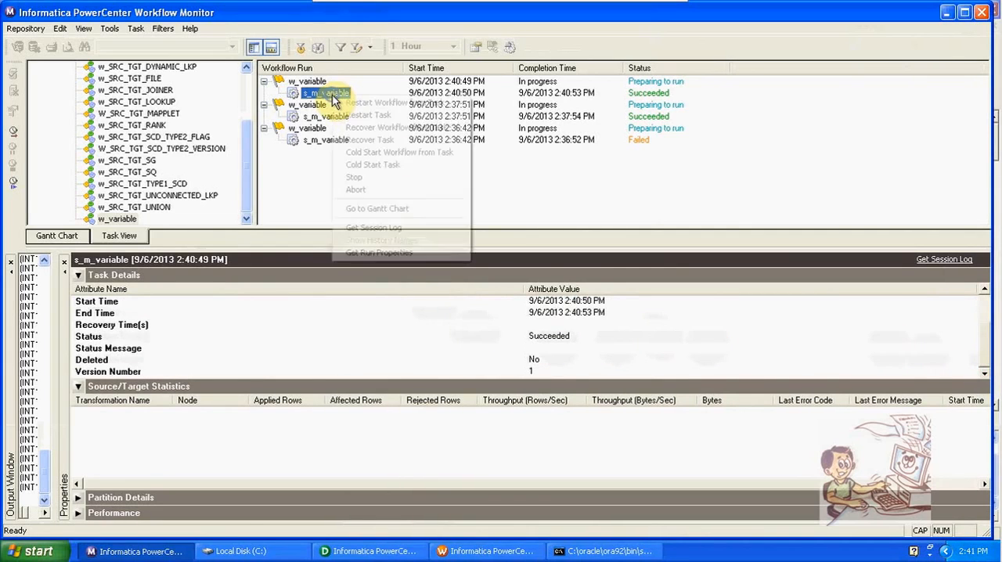
click(397, 258)
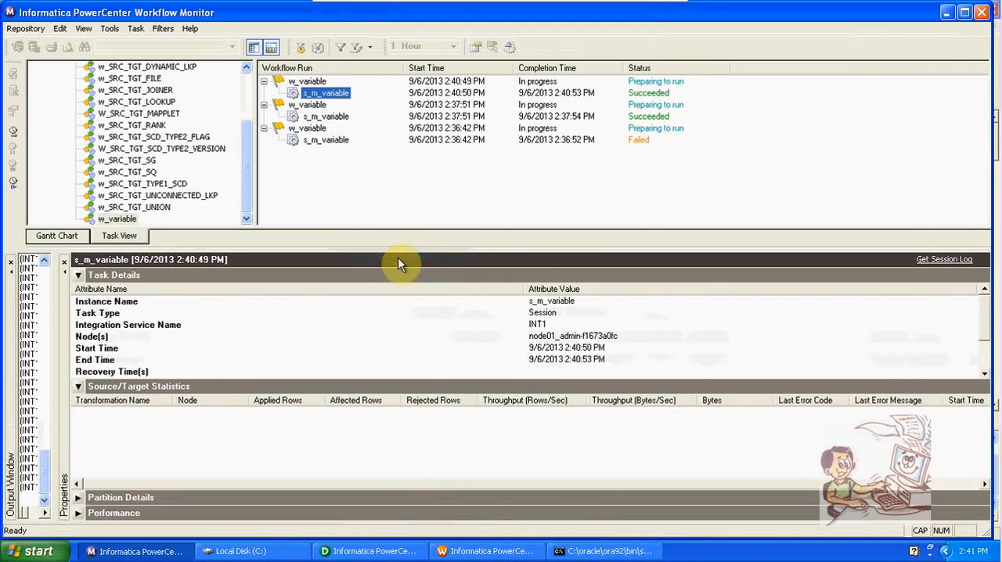
- Show the m_variable mapping in Designer's Mapping Designer, and check the persistent mapping variable values of session s_m_variable in Workflow Manager
click(368, 551)
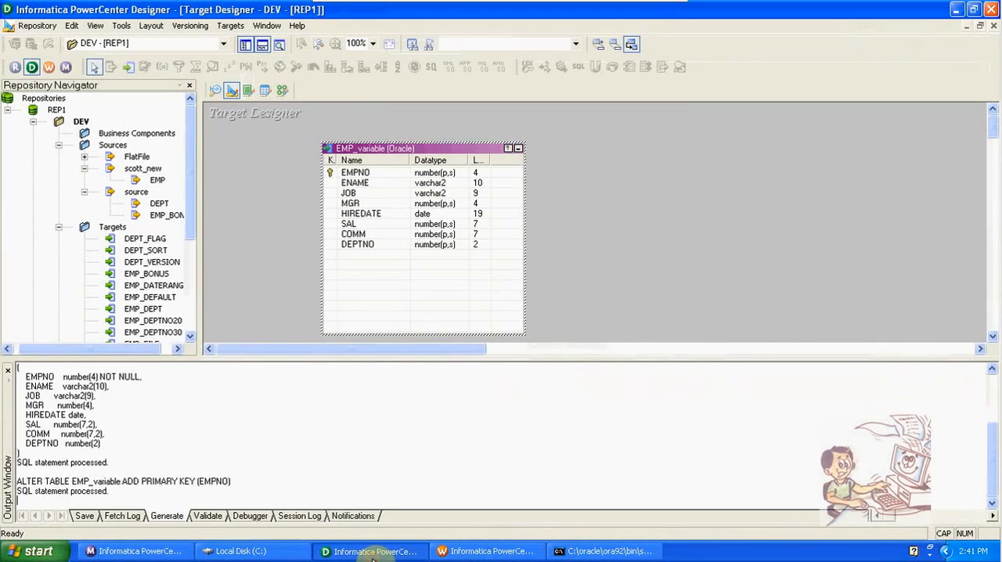
click(282, 90)
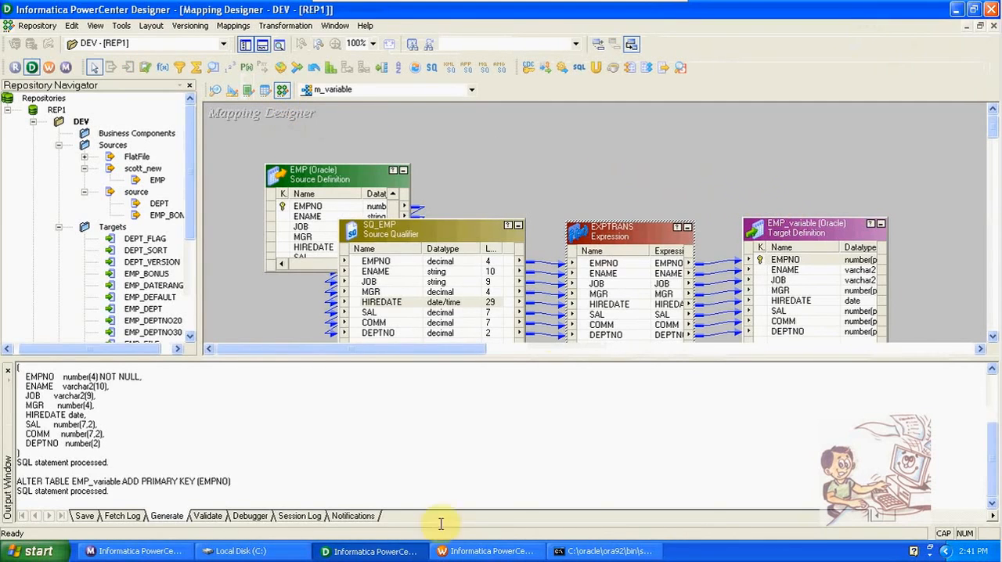
click(454, 551)
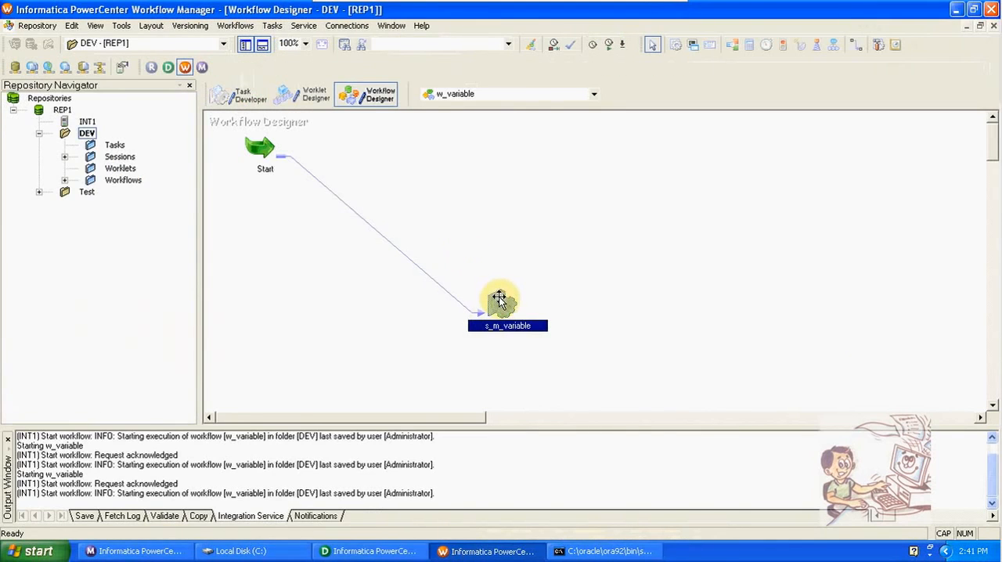
right_click(501, 303)
click(548, 377)
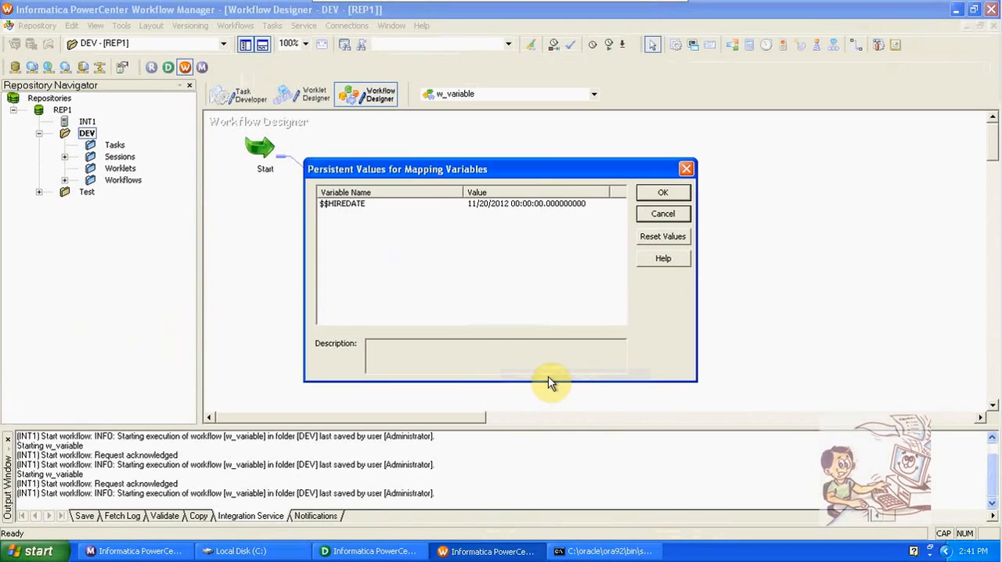
click(663, 213)
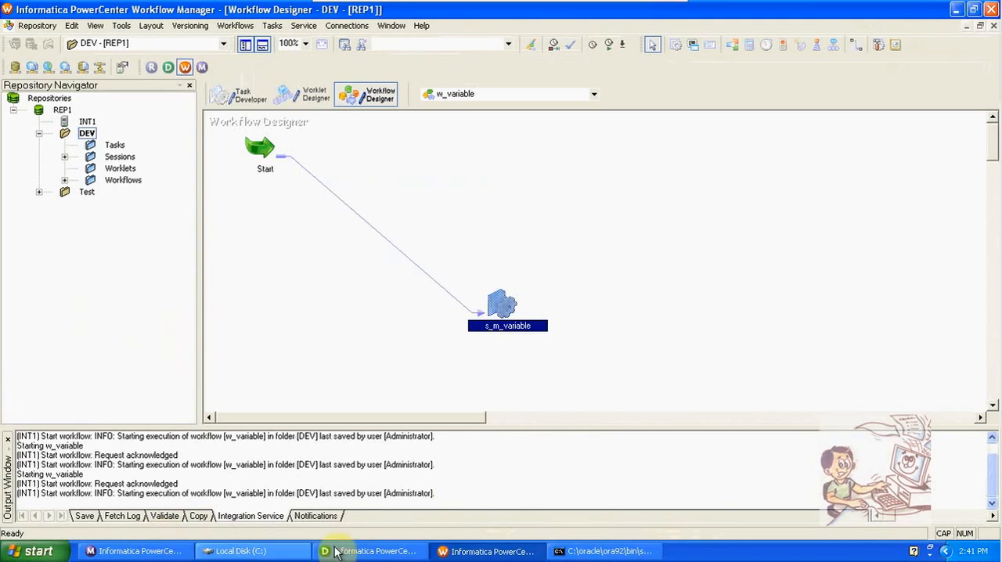
- Switch to Designer and preview the EMP_variable target data through the scott_new data source, entering the database username and password
click(360, 552)
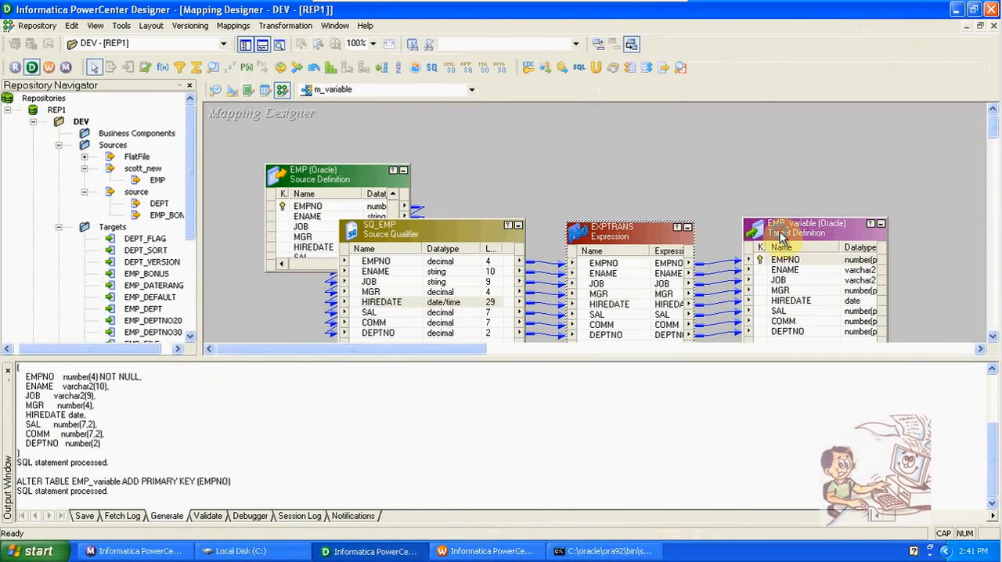
right_click(783, 260)
click(818, 271)
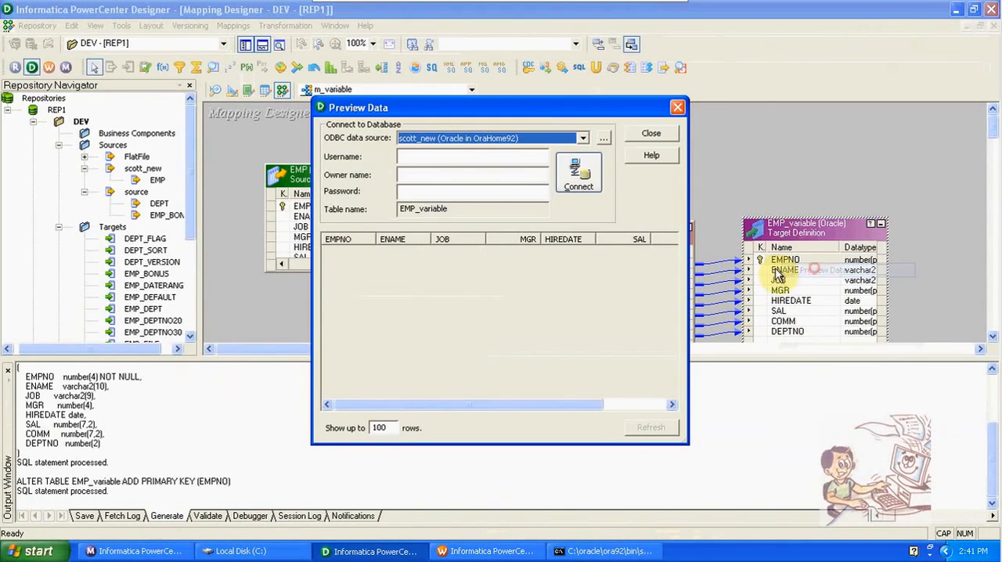
click(473, 162)
text(SCOTT)
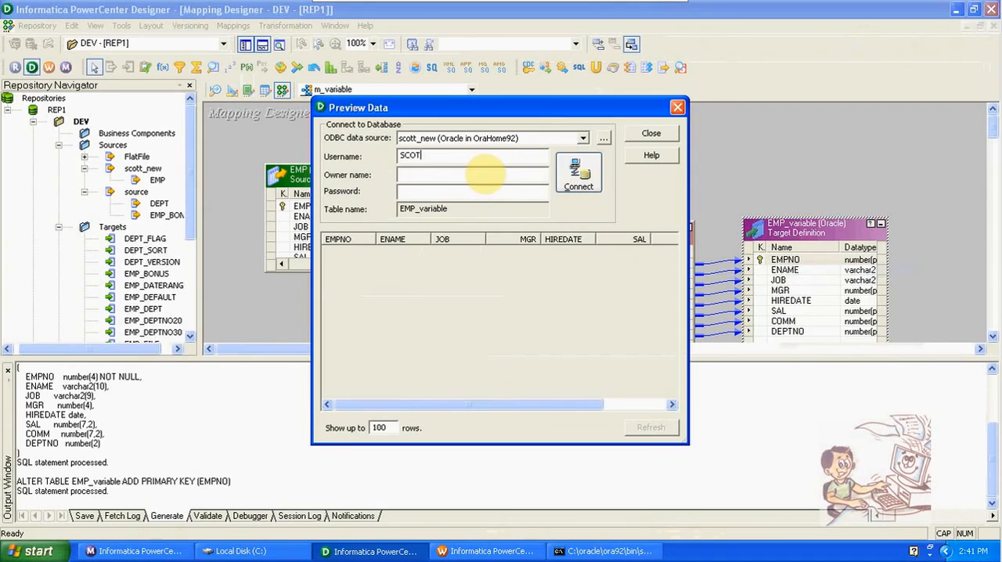
key(Tab)
key(Tab)
text(tiger)
key(Return)
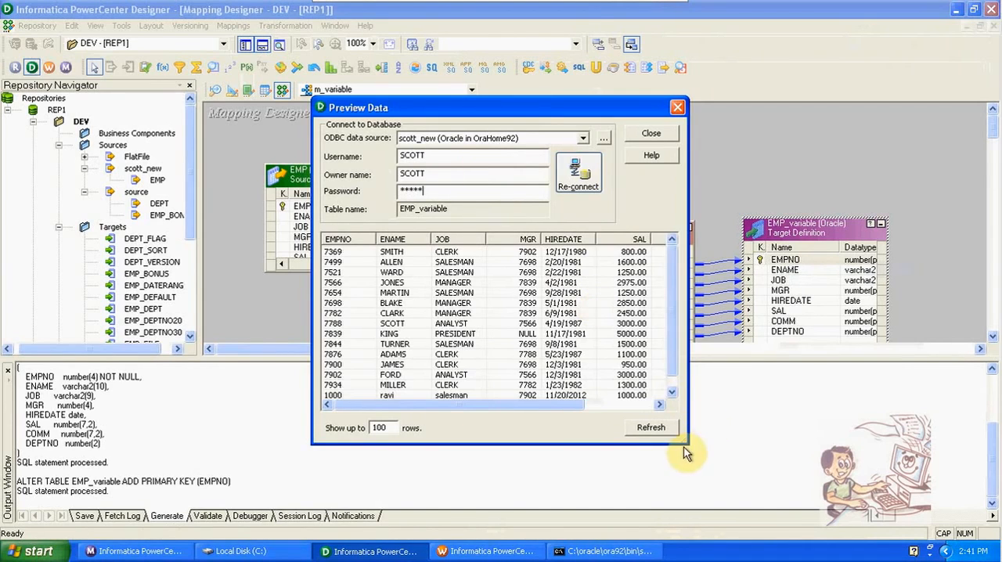
- Enlarge the EMP_variable data preview to show all columns, select the row with EMPNO 1000, and close Workflow Monitor
drag(686, 443, 803, 525)
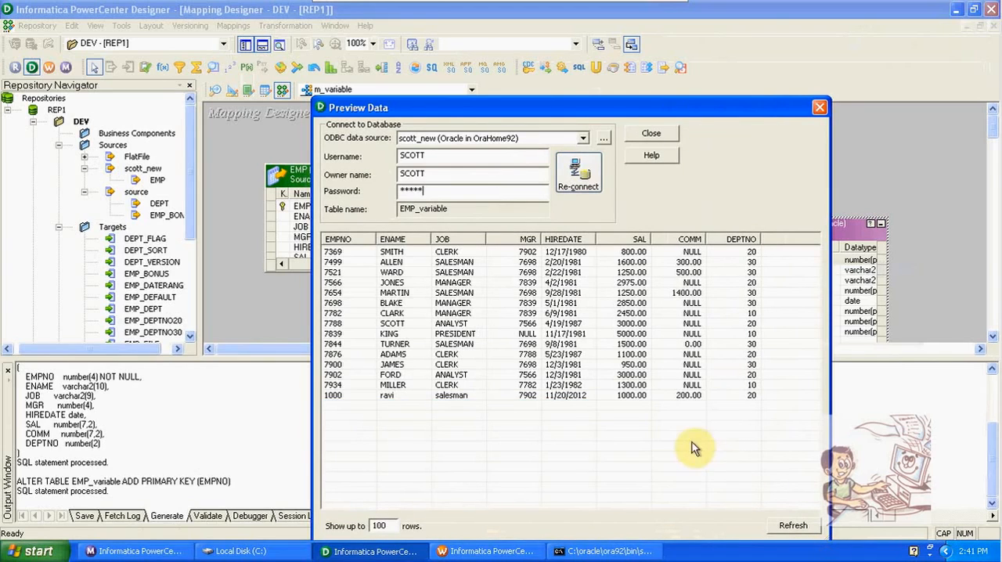
click(585, 401)
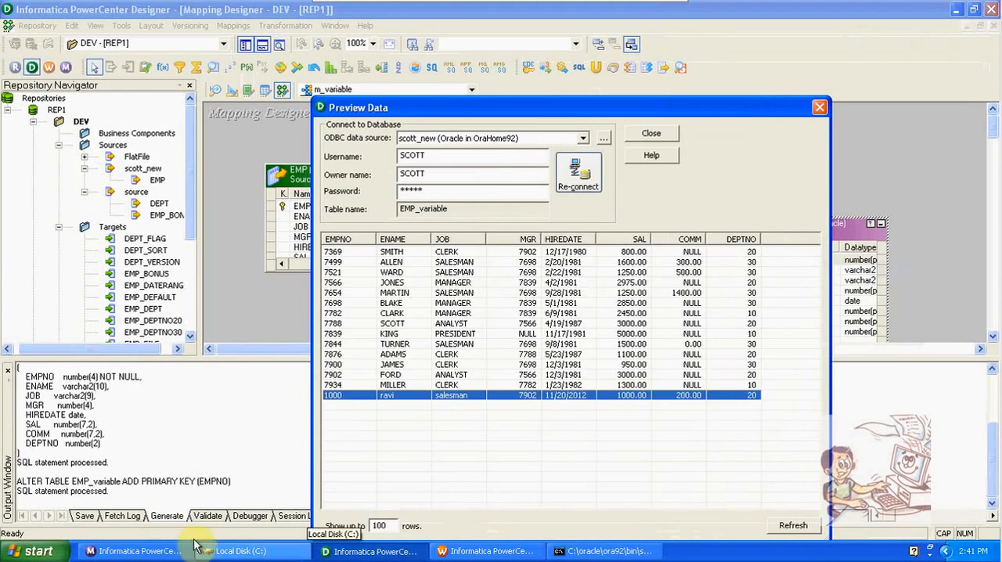
right_click(171, 551)
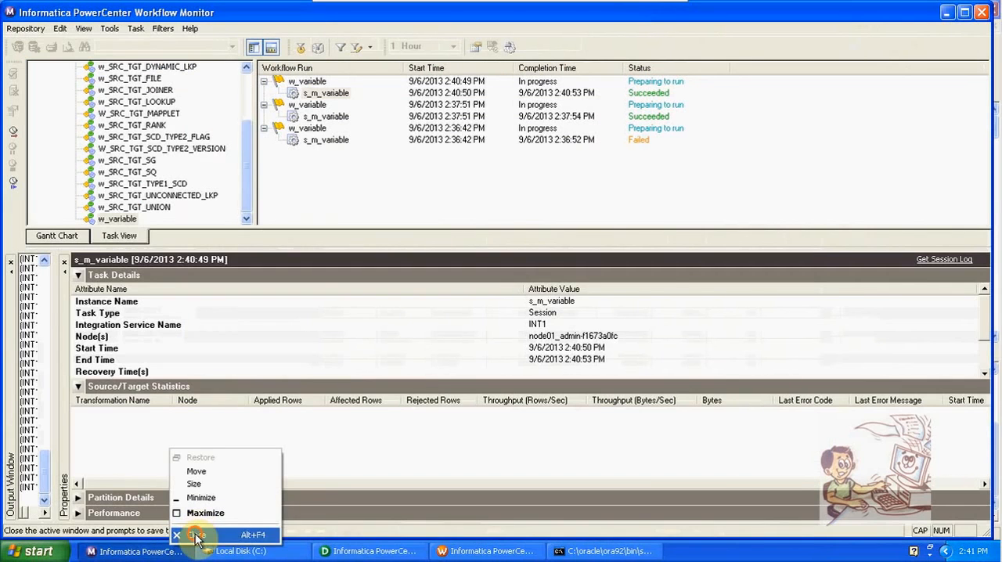
click(196, 534)
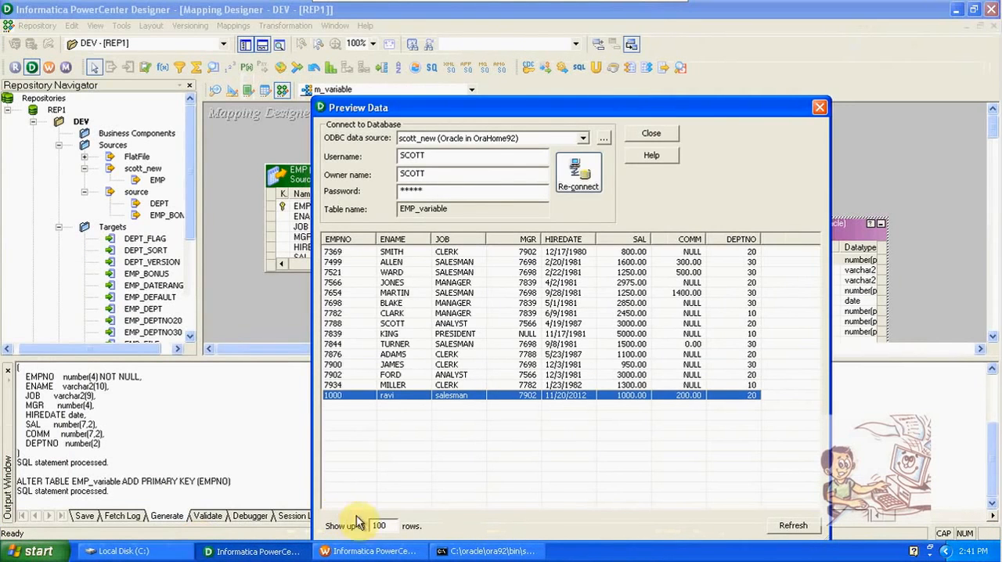
- Switch to SQL*Plus, recall the earlier insert statement for the emp table and clear its old values
click(487, 551)
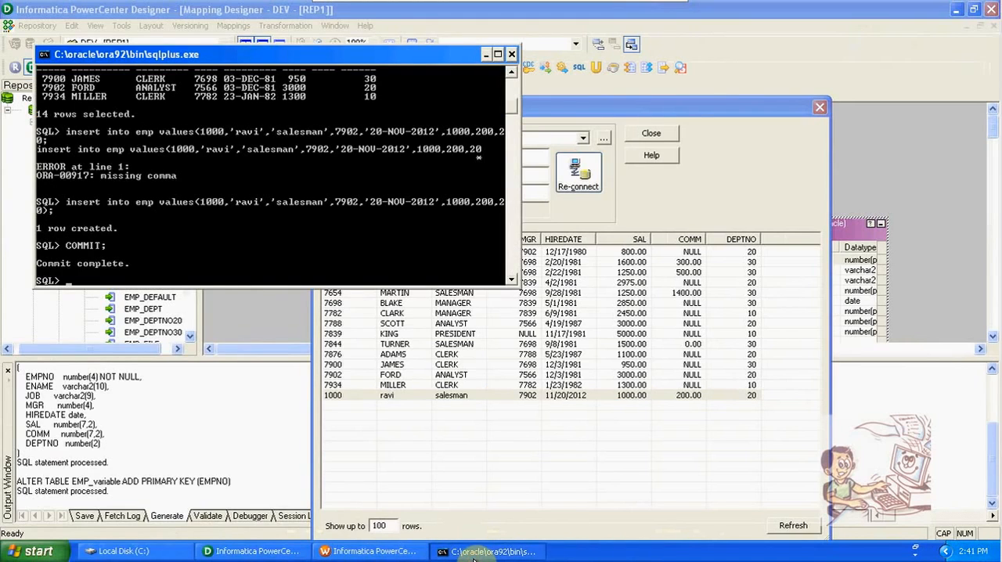
key(Up)
key(Up)
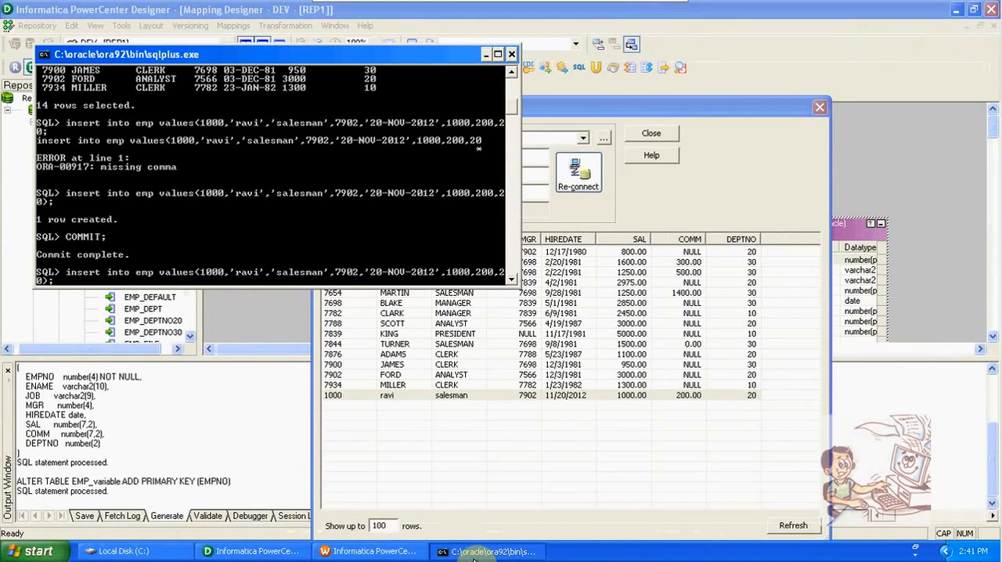
key(BackSpace)
key(BackSpace)
key(BackSpace)
key(BackSpace)
key(BackSpace)
key(BackSpace)
key(BackSpace)
key(BackSpace)
key(BackSpace)
key(BackSpace)
key(BackSpace)
key(BackSpace)
key(BackSpace)
key(BackSpace)
key(BackSpace)
key(BackSpace)
key(BackSpace)
key(BackSpace)
key(BackSpace)
key(BackSpace)
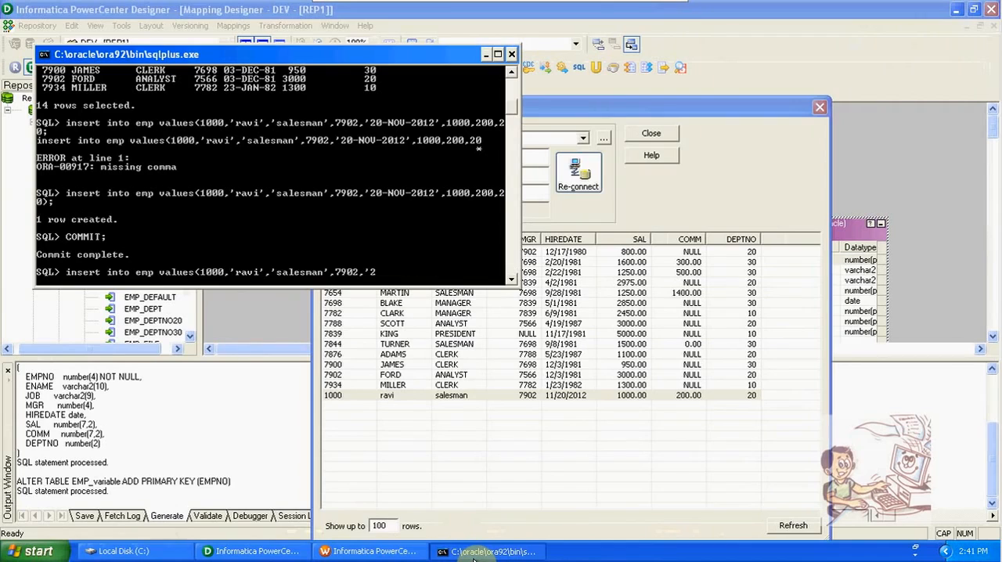
key(BackSpace)
key(BackSpace)
key(BackSpace)
key(BackSpace)
key(BackSpace)
key(BackSpace)
key(BackSpace)
key(BackSpace)
key(BackSpace)
key(BackSpace)
key(BackSpace)
key(BackSpace)
key(BackSpace)
key(BackSpace)
key(BackSpace)
key(BackSpace)
key(BackSpace)
key(BackSpace)
key(BackSpace)
key(BackSpace)
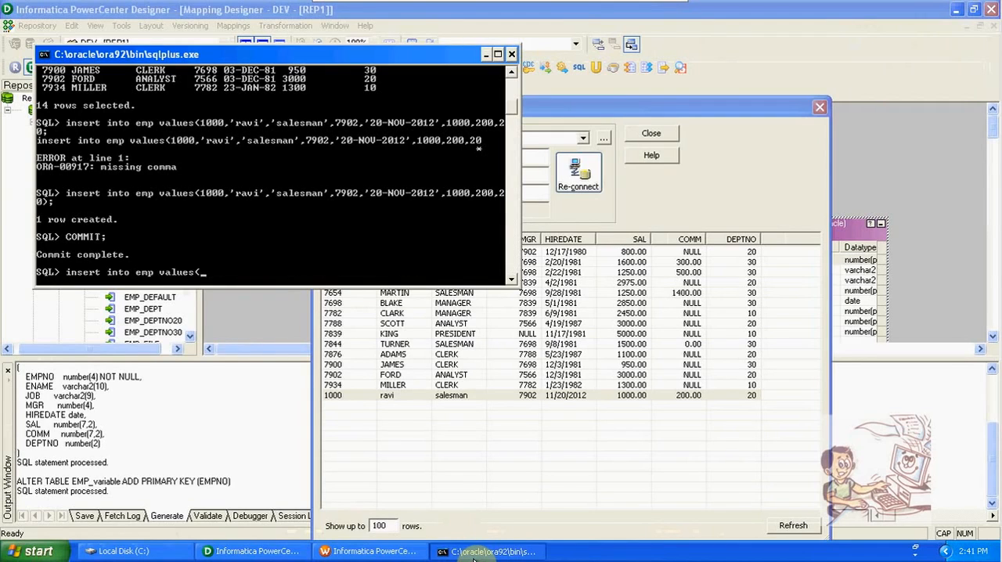
- Enter the new emp row's first values: number 2000, the employee's name, job 'ACCOUTENT', manager 7782 and hire date '12-DEC-2012'
text(2000,'SAI','ACCOUT)
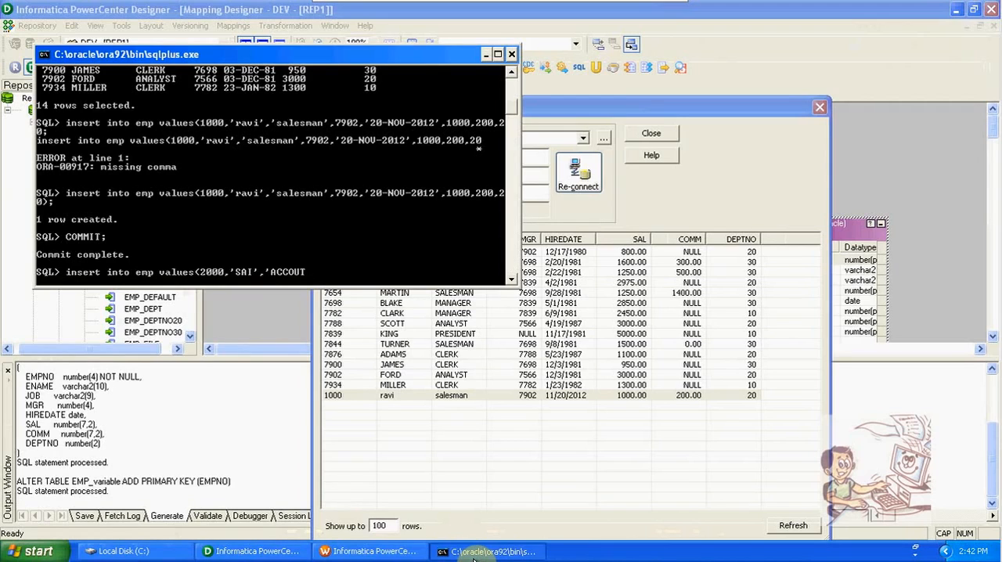
text(ENT)
text(',7782,'12-)
text(DEC-201)
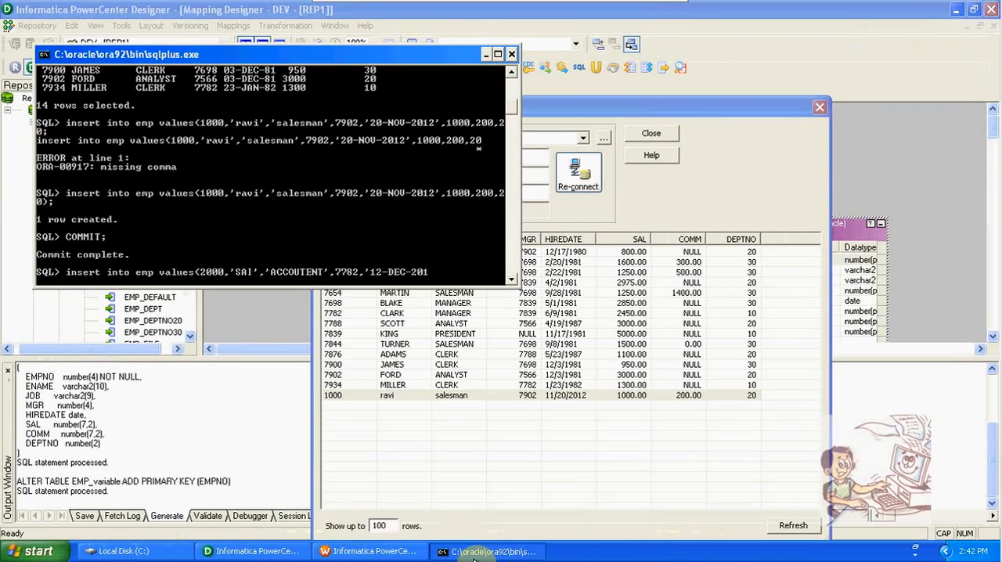
text(2;)
- Complete the insert with salary 2000, commission 300 and department 30, run it and commit the transaction
key(BackSpace)
text(,2000,300,30);)
key(Return)
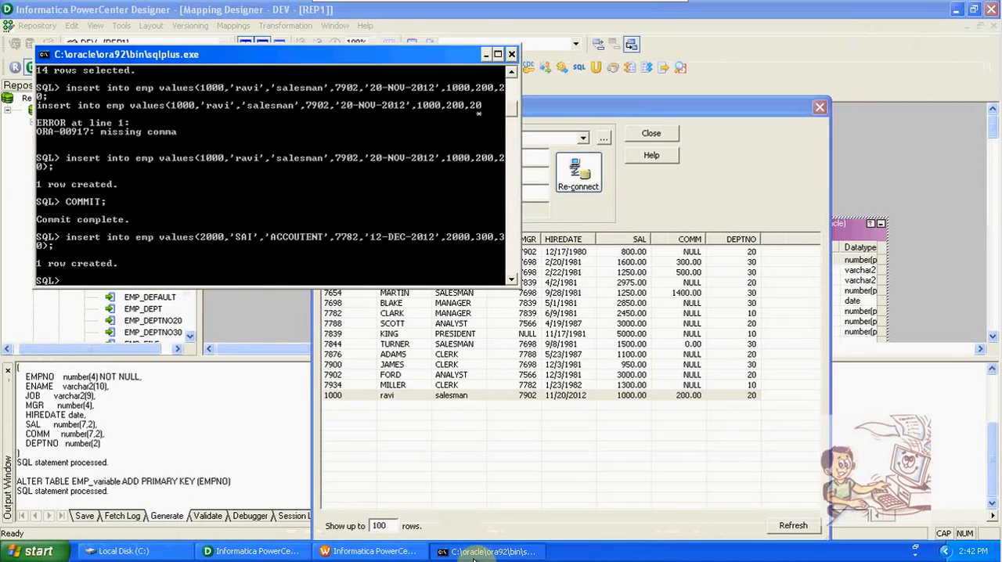
text(COMMIT;)
key(Return)
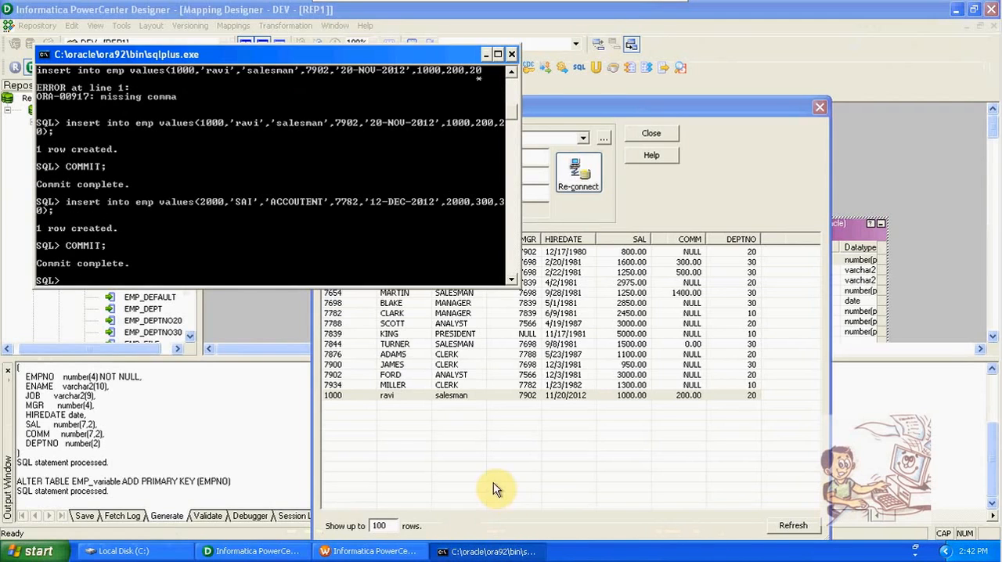
- Switch to Workflow Manager and check the persistent mapping variable values of session s_m_variable before the next run
click(350, 553)
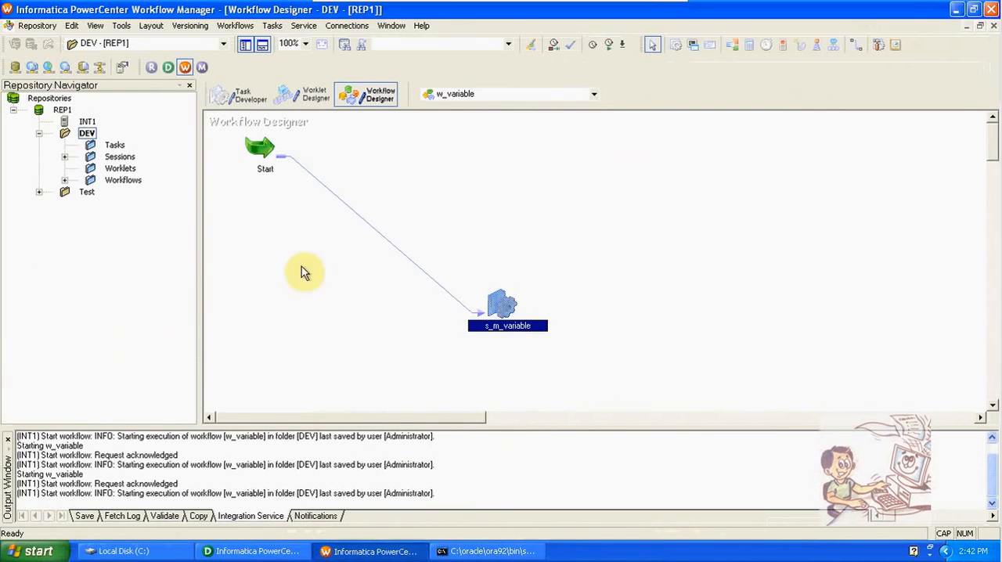
right_click(496, 301)
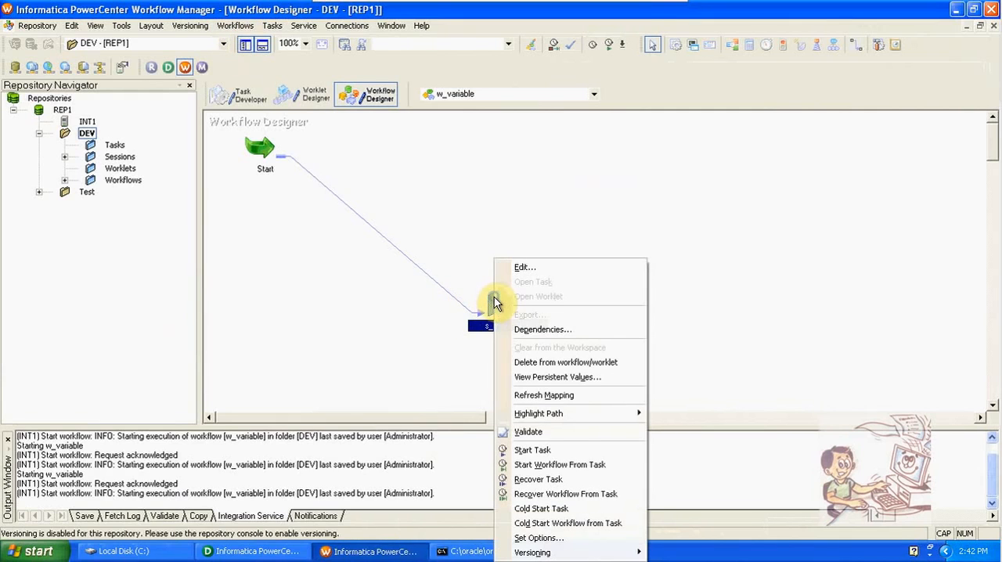
click(523, 377)
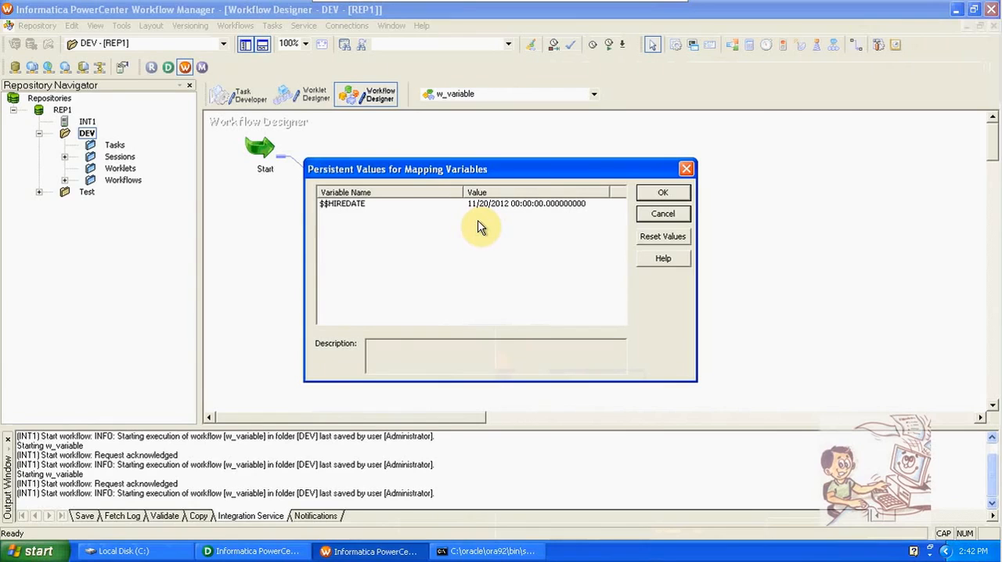
click(646, 219)
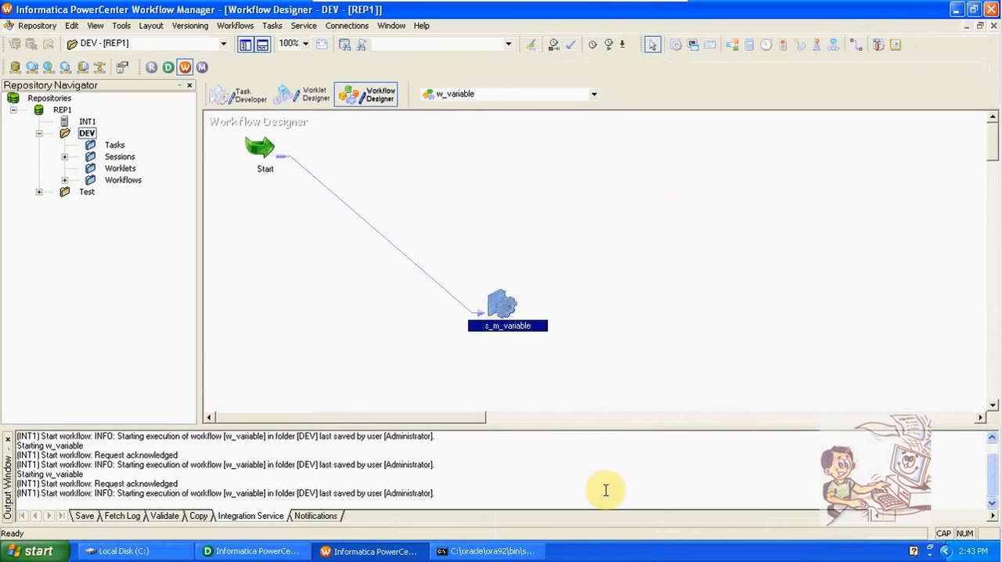
- Start the w_variable workflow and examine the source and target row counts of its s_m_variable run in Workflow Monitor
click(237, 26)
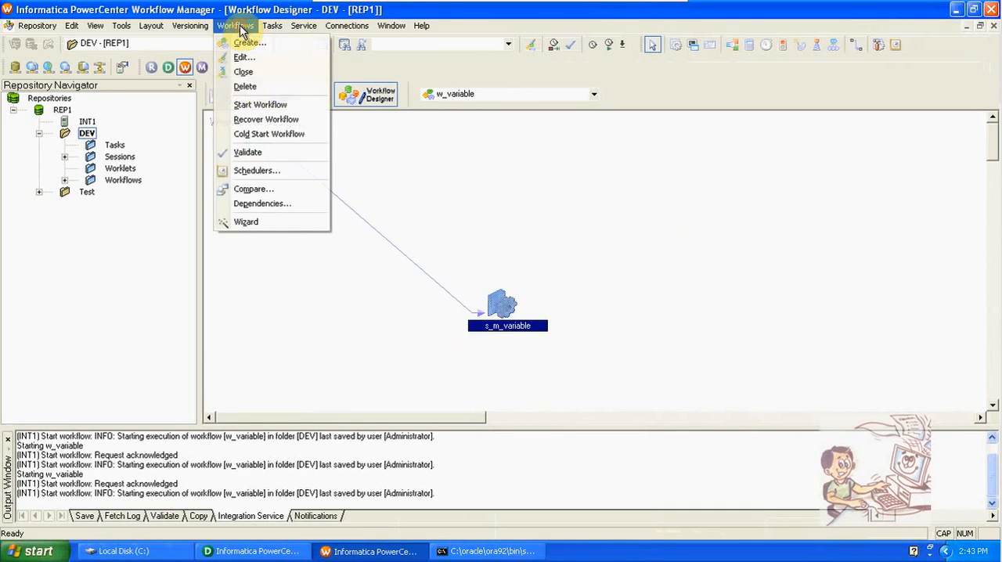
click(265, 104)
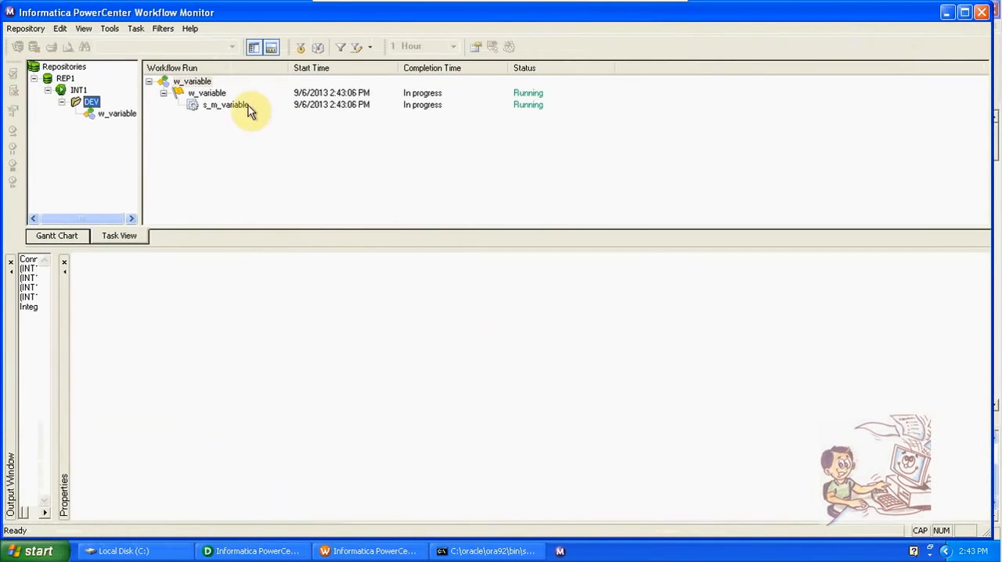
click(242, 109)
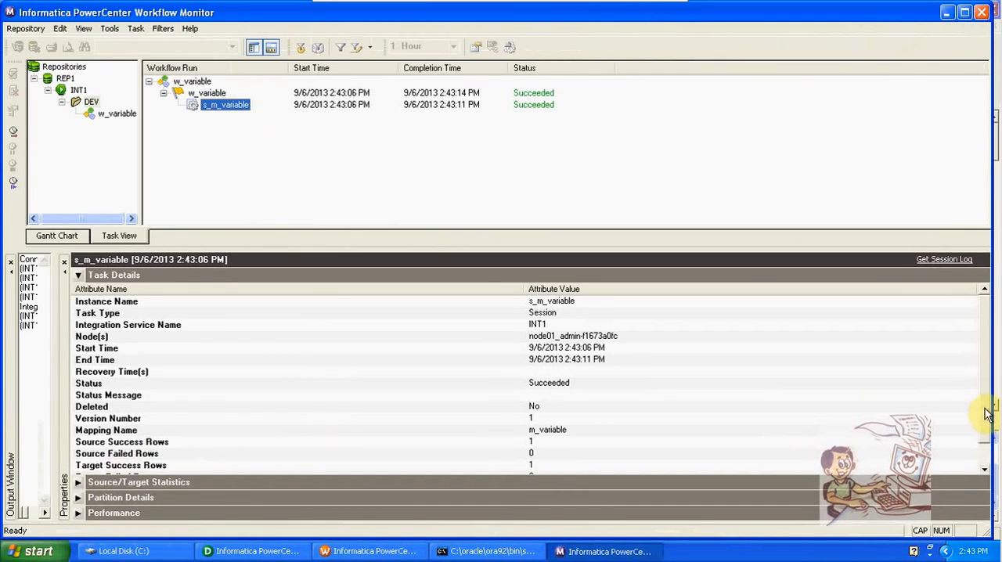
drag(984, 436, 987, 459)
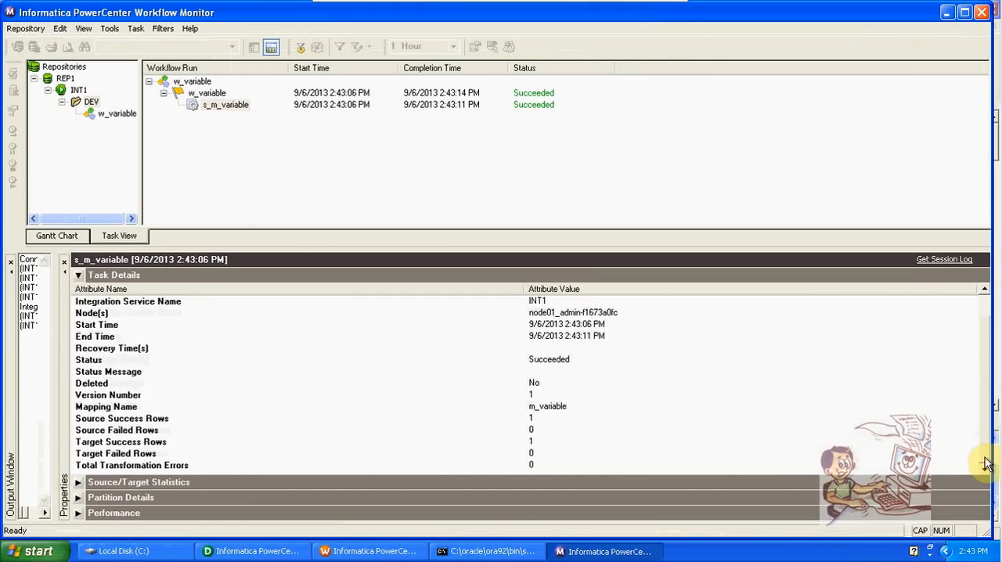
click(602, 448)
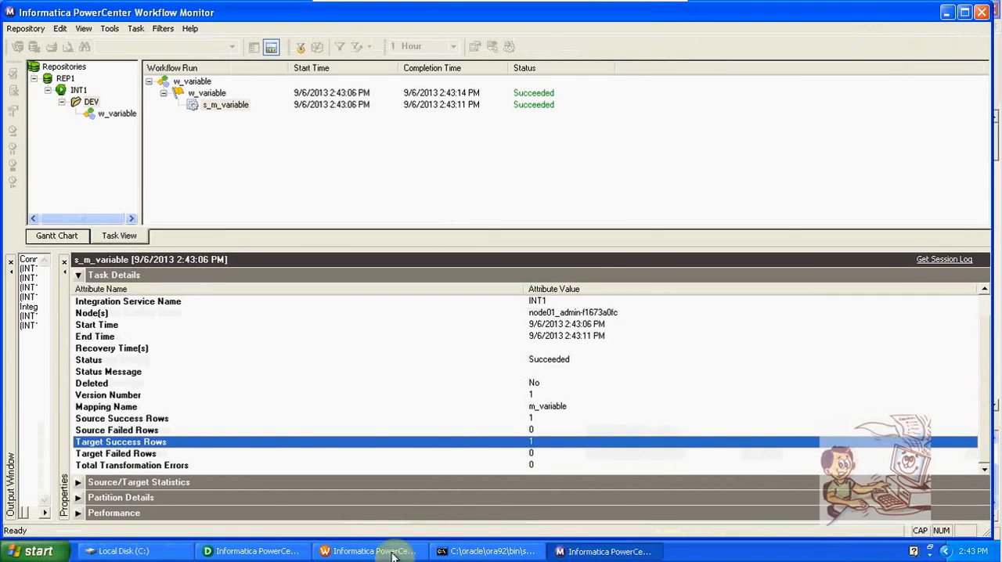
- Return to Workflow Manager and view the persistent $$HIREDATE value of s_m_variable after the run
click(365, 553)
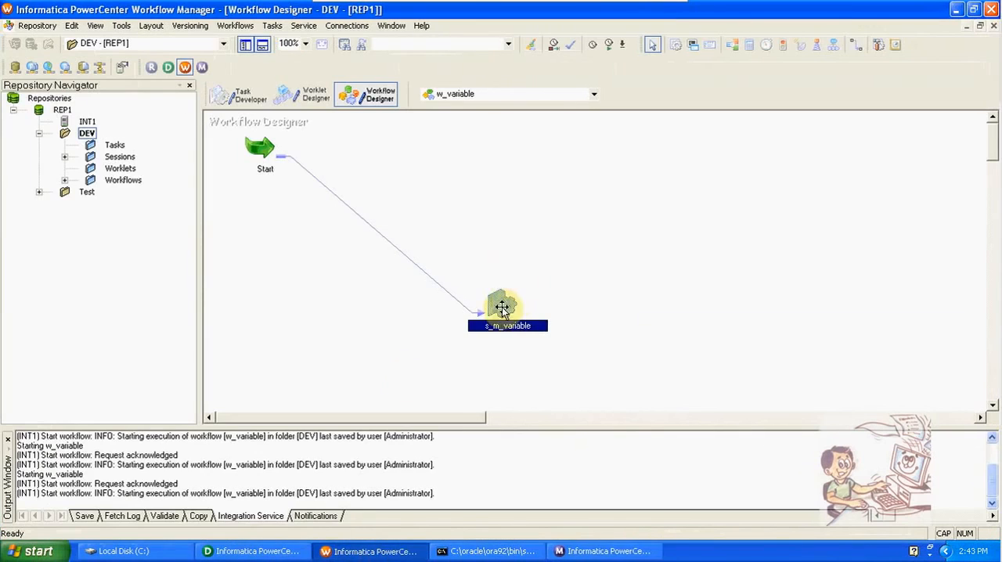
right_click(503, 304)
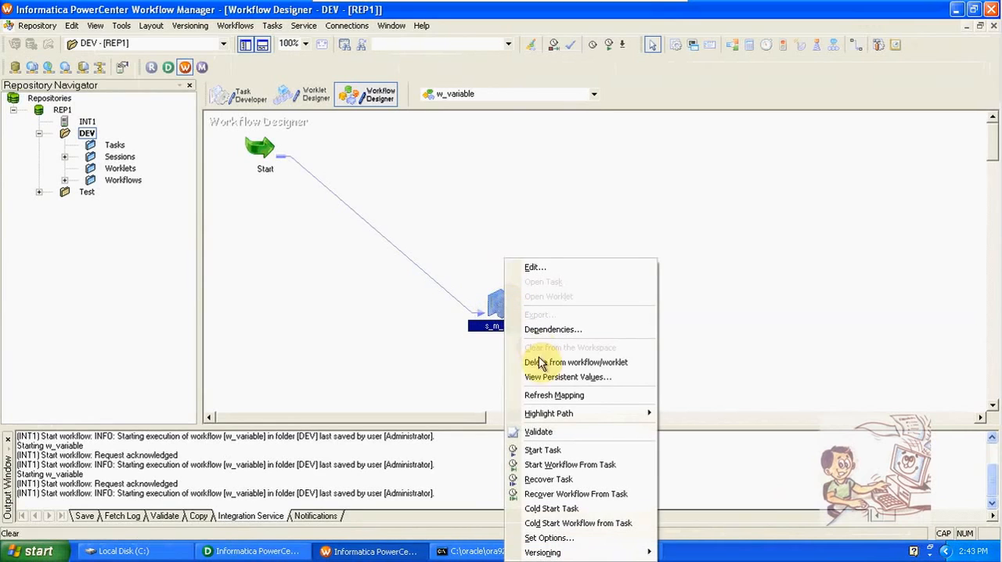
click(549, 378)
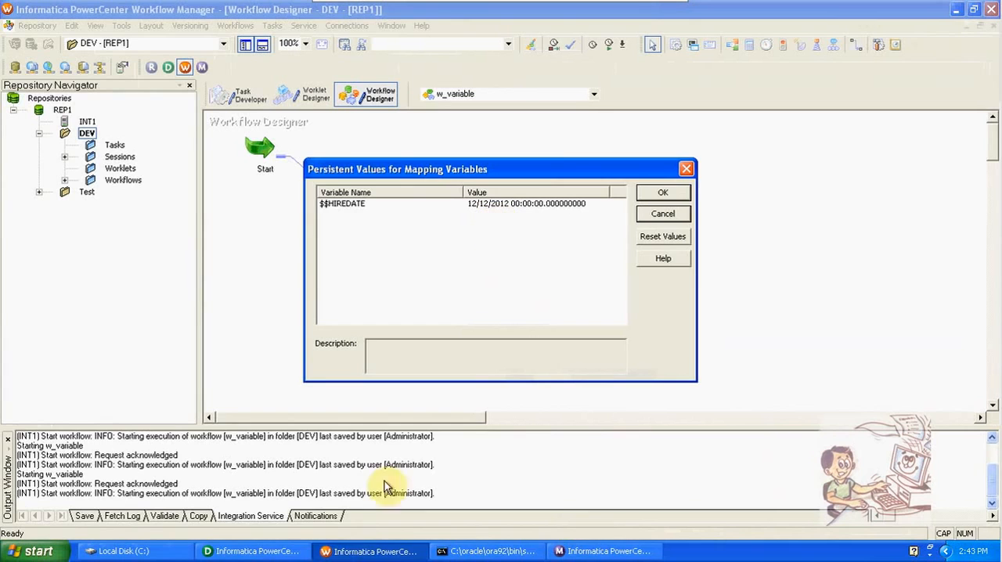
- Switch to Designer, refresh the EMP_variable data preview and select the row with EMPNO 2000
click(265, 553)
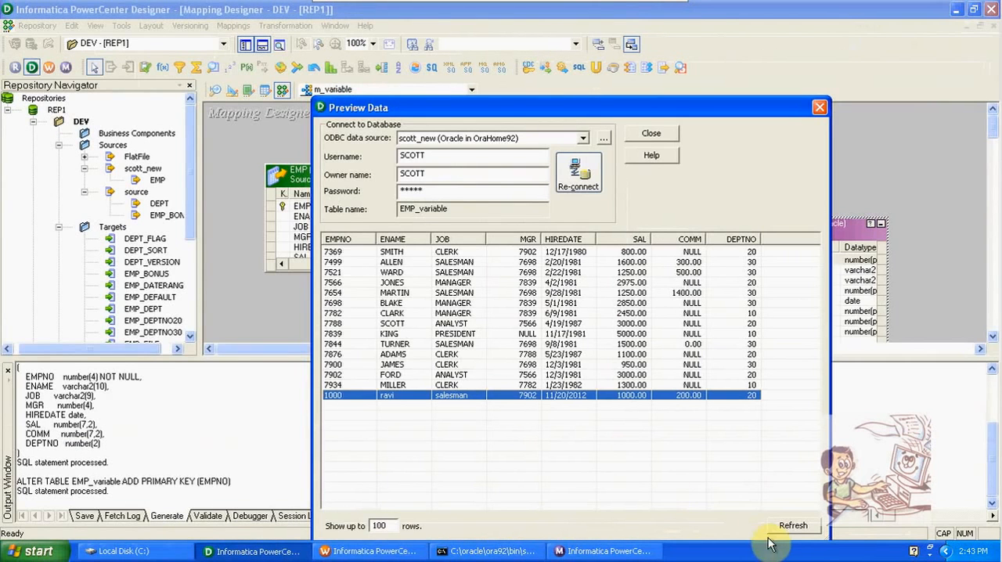
click(791, 527)
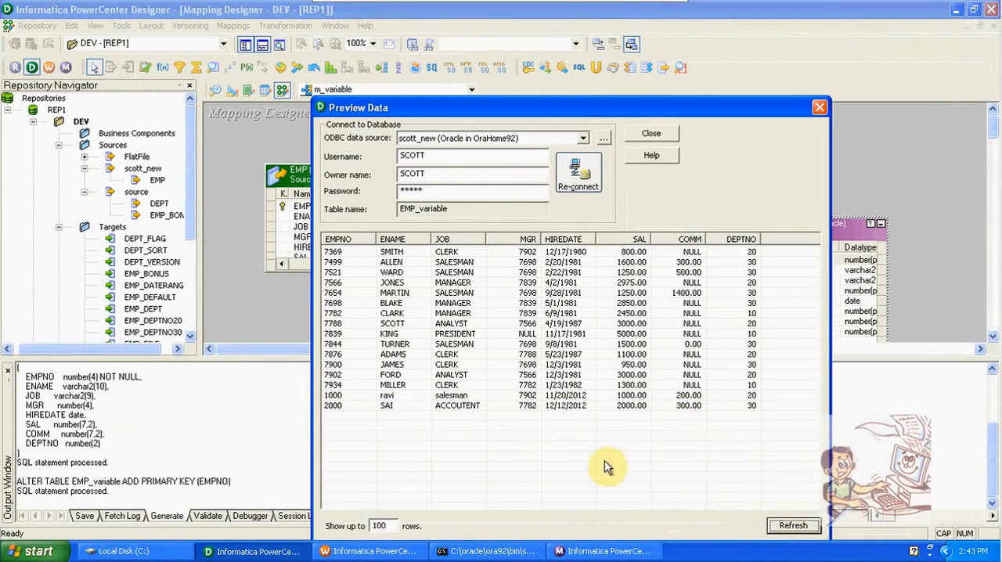
click(421, 409)
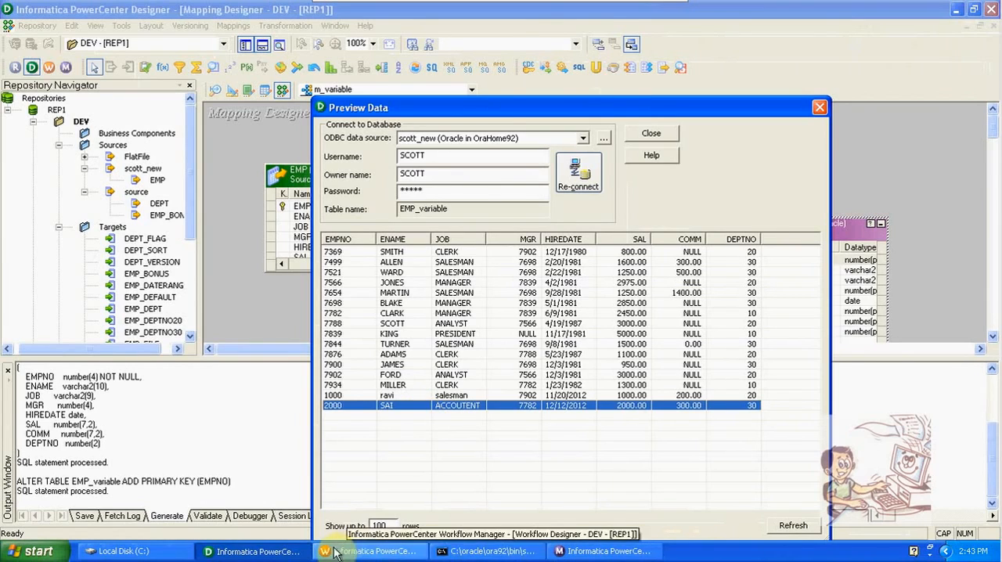
- Restart the s_m_variable task in Workflow Monitor and examine the row counts of the new run
click(603, 551)
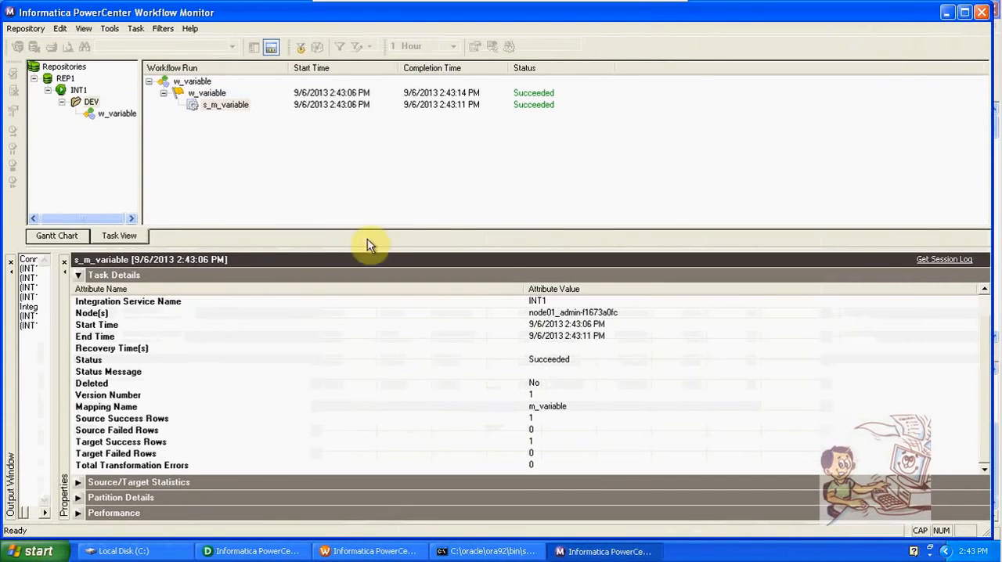
right_click(225, 107)
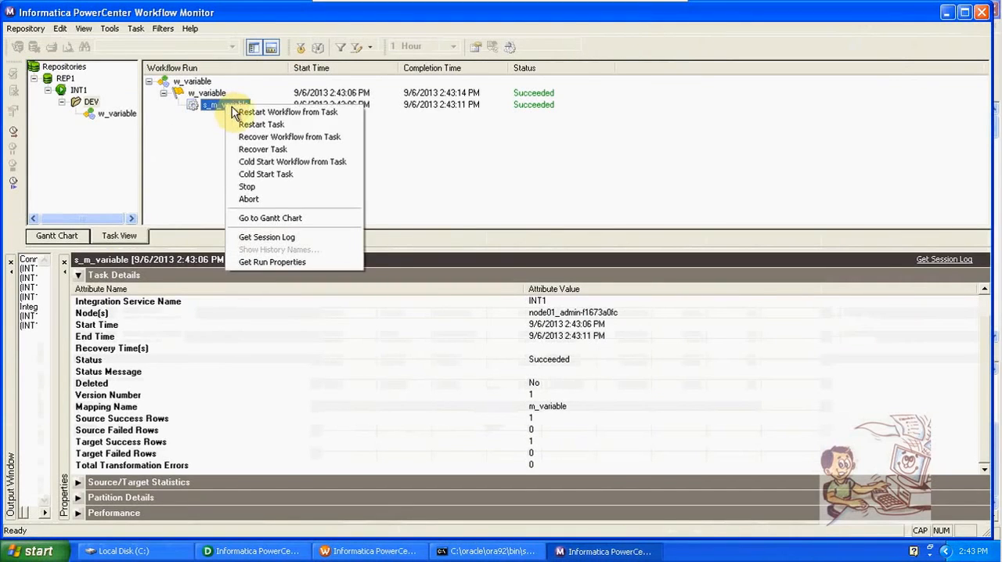
click(248, 127)
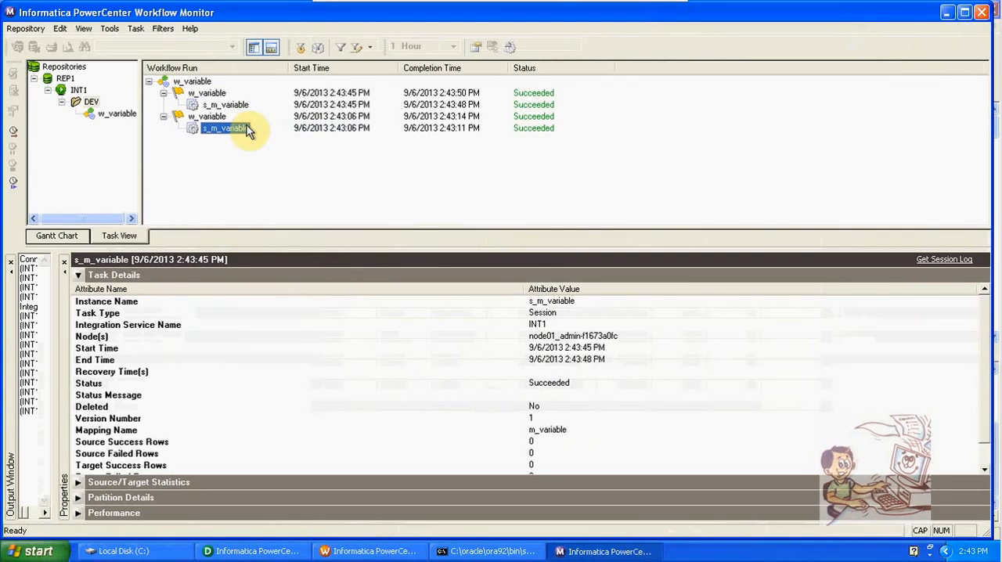
click(545, 458)
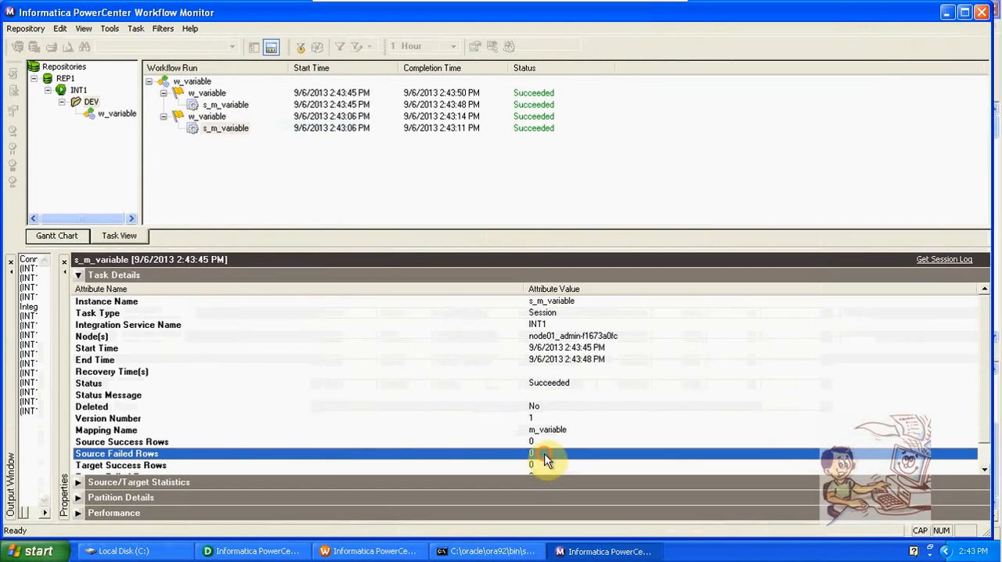
- Recheck the persistent $$HIREDATE value in Workflow Manager, and close the EMP_variable data preview in Designer
click(407, 552)
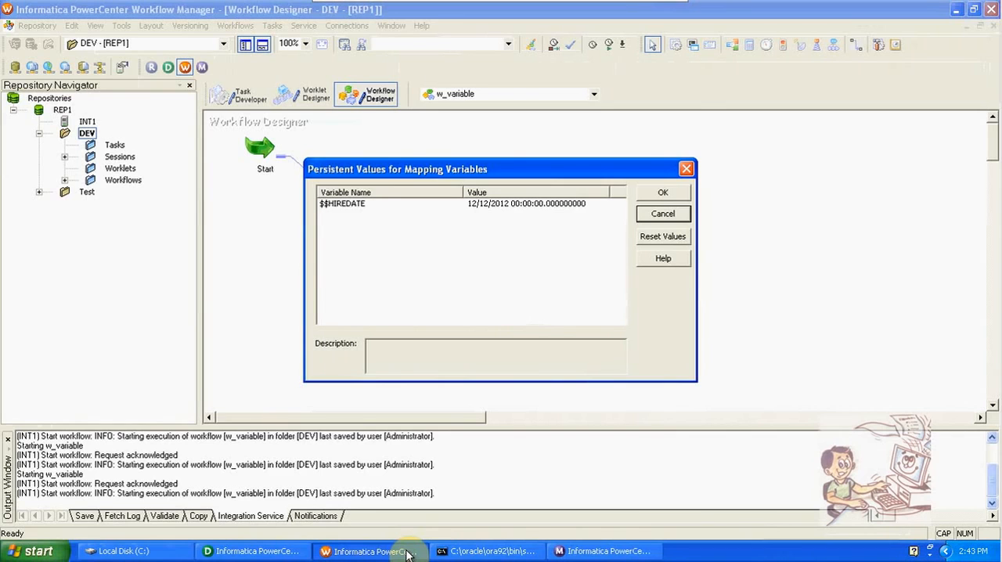
click(251, 552)
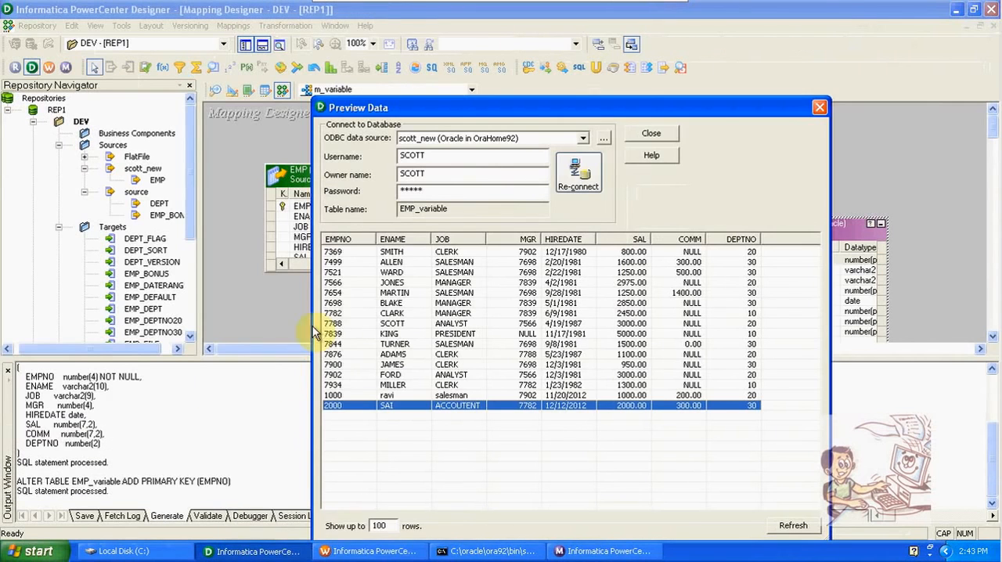
click(819, 107)
- Review the source filter in the properties of the SQ_EMP source qualifier and cancel without changes
double_click(454, 234)
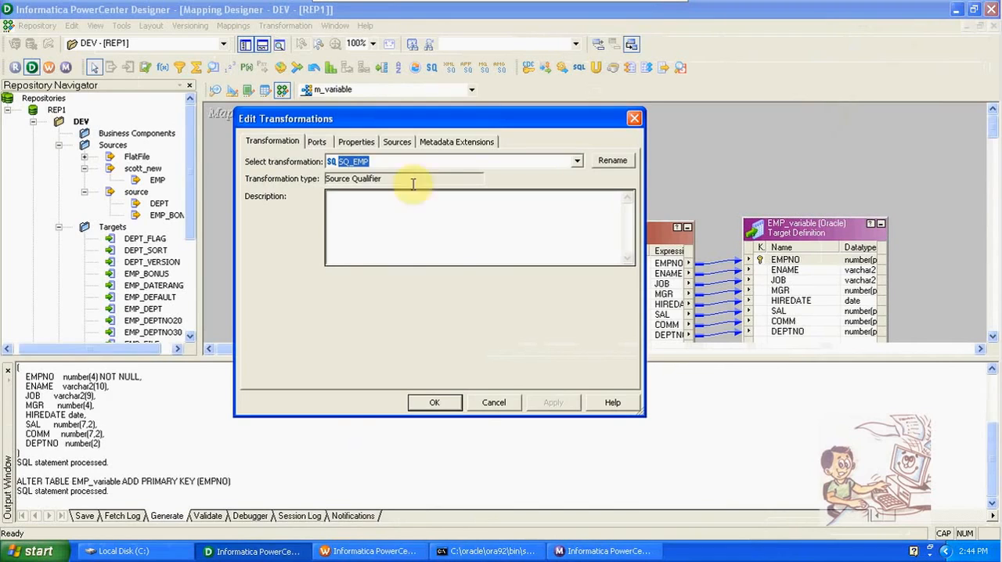
click(362, 147)
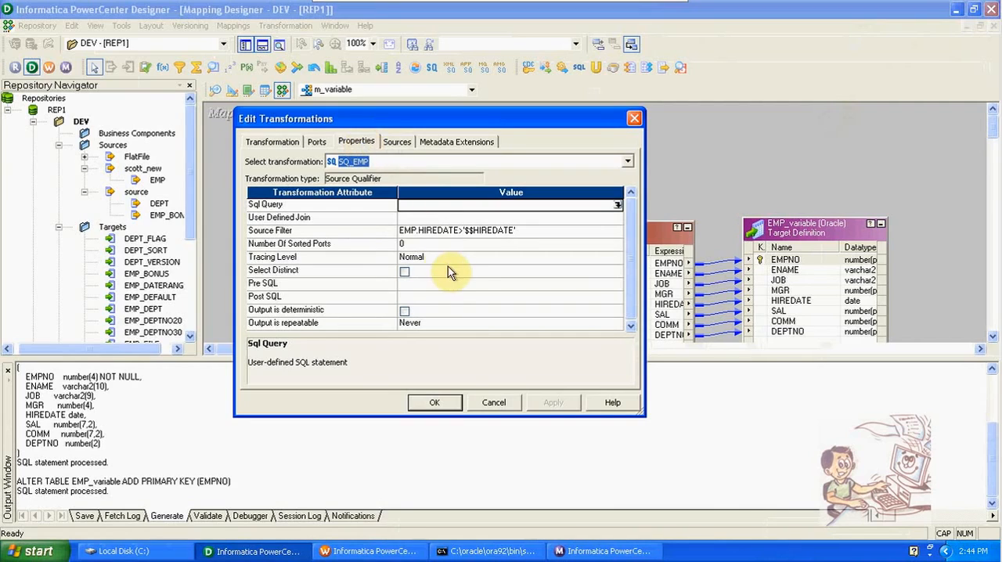
click(493, 404)
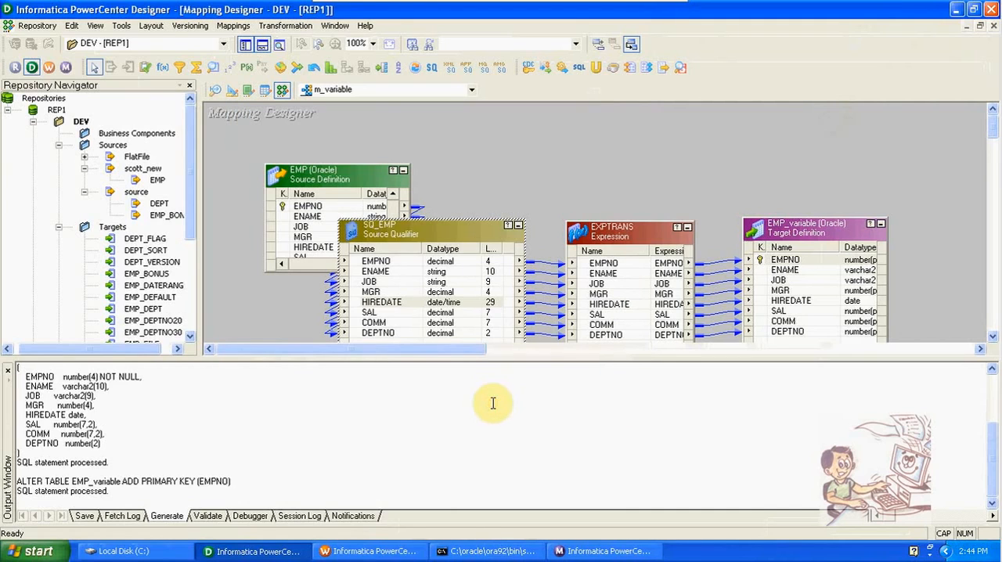
- Hide Designer's output window to show the whole m_variable mapping, and minimize the virtual machine to the host desktop
click(263, 44)
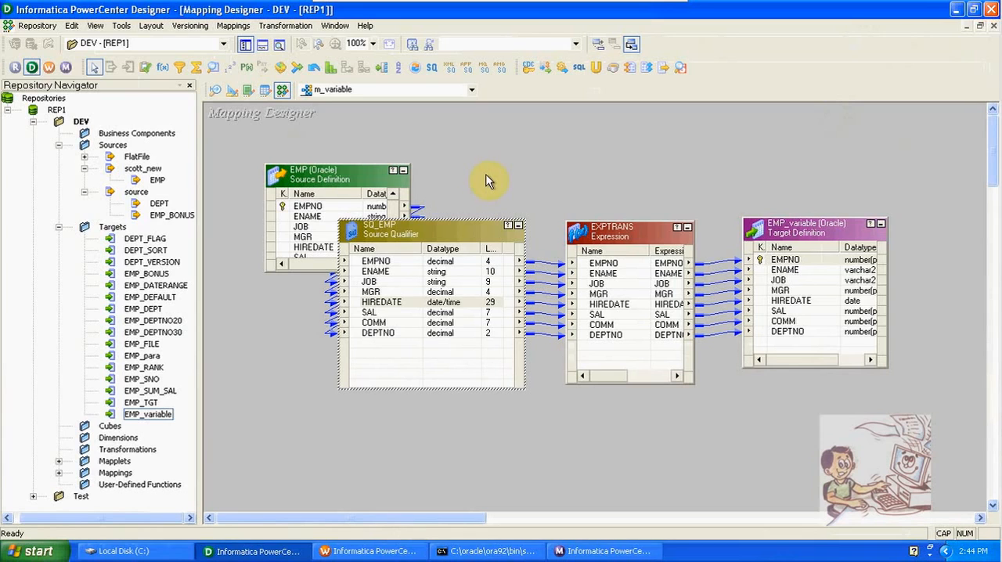
mouse_move(564, 6)
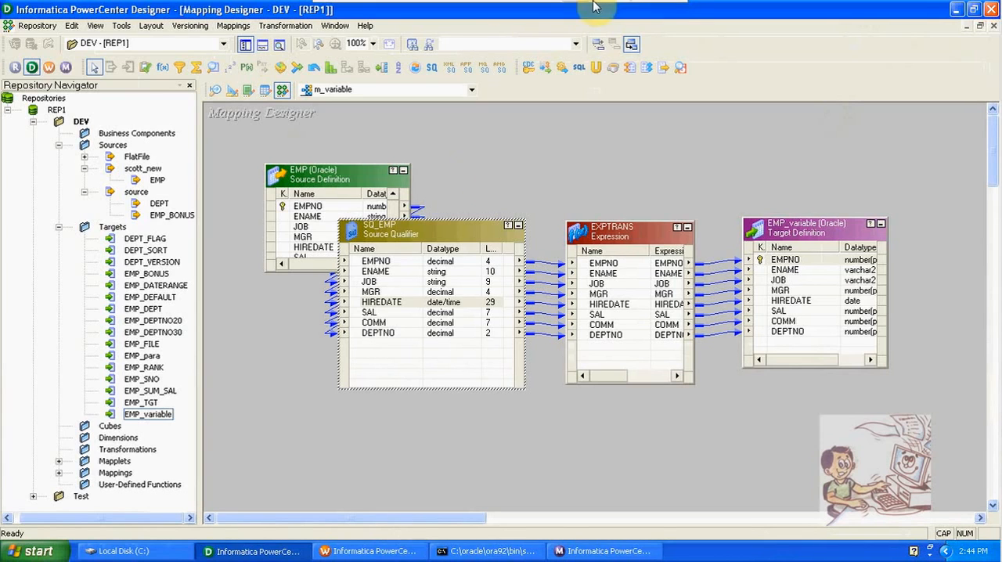
click(645, 10)
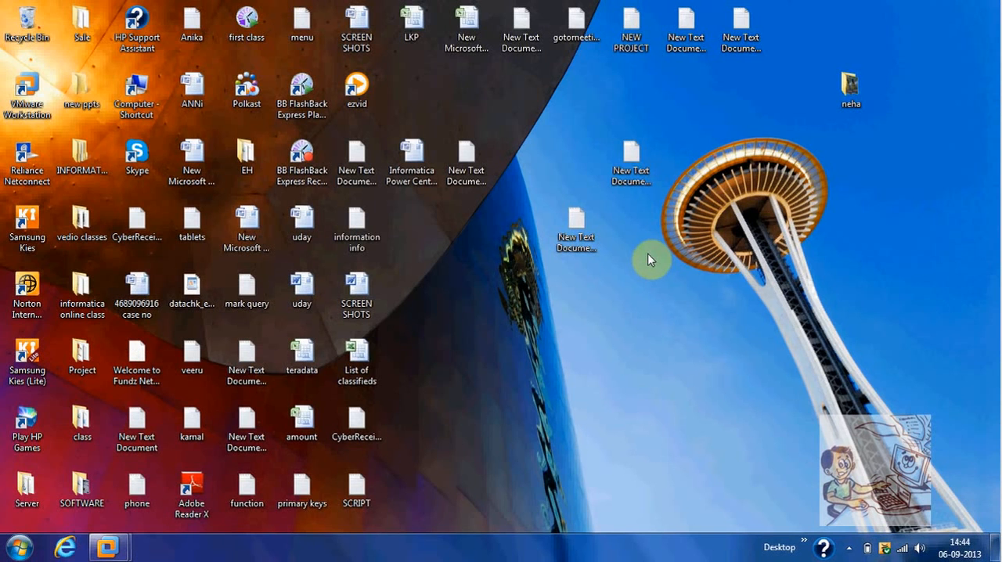